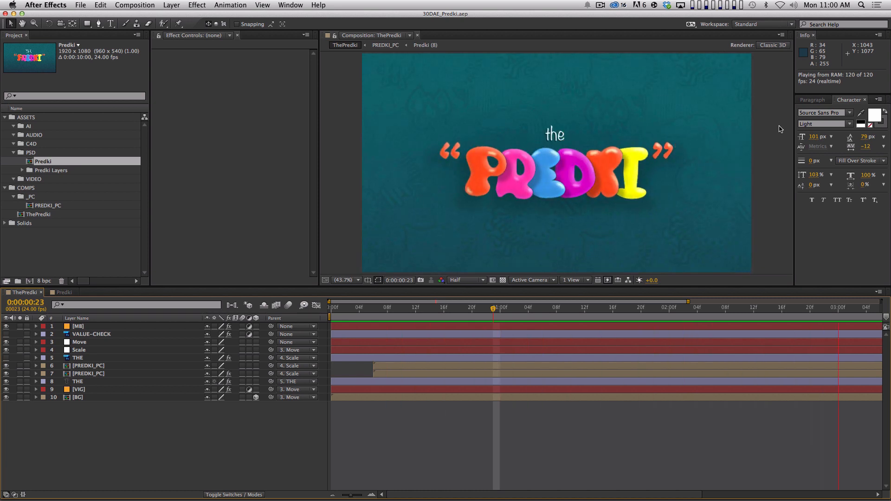
- Preview the title animation in ThePredki composition by scrubbing to 0:00:02:04 and playing the RAM preview
{"action": "key", "text": "space"}
{"action": "left_click_drag", "start_coordinate": [379, 309], "coordinate": [697, 309]}
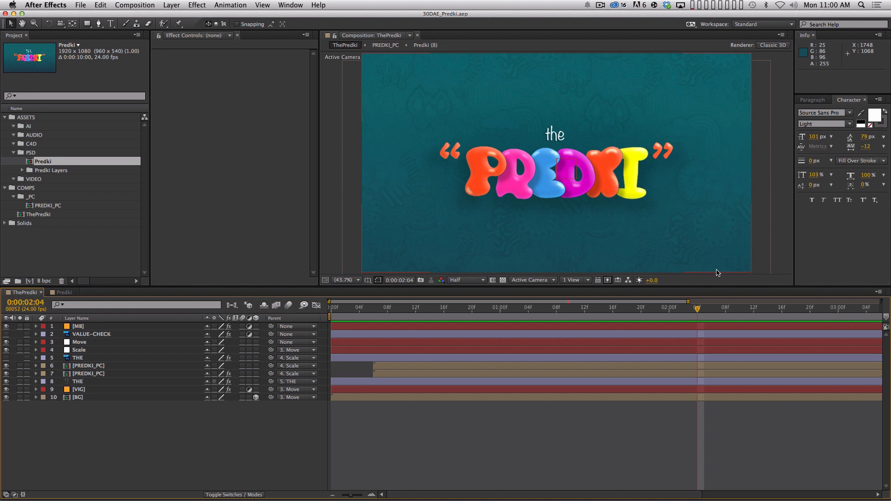
{"action": "key", "text": "KP_0"}
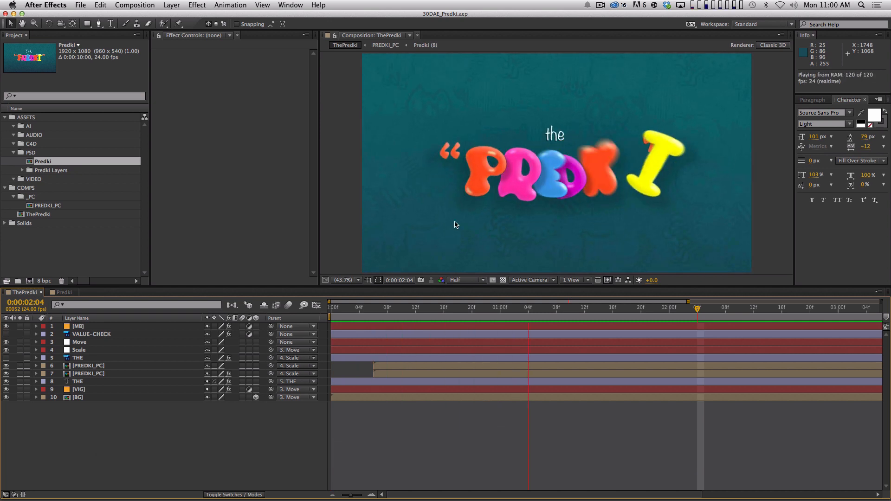
- Create a new composition and apply the HDTV 1080 24 preset to it
{"action": "key", "text": "super"}
{"action": "key", "text": "super"}
{"action": "key", "text": "super+n"}
{"action": "key", "text": "Return"}
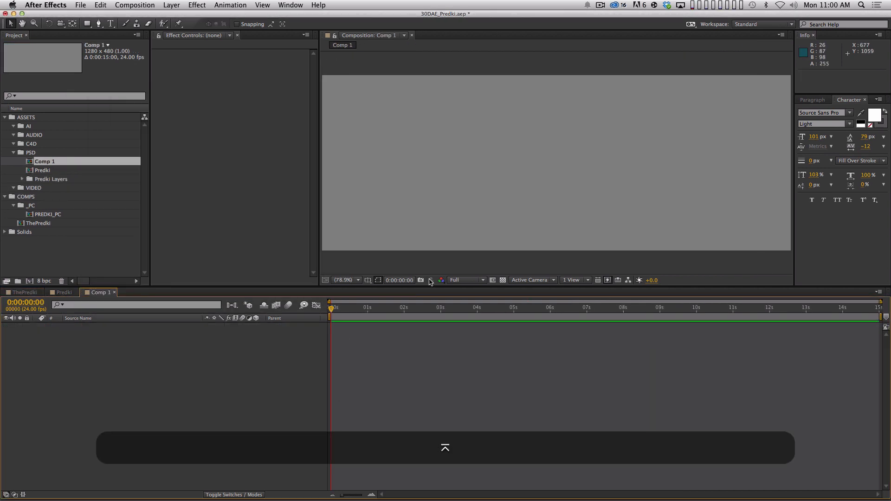
{"action": "key", "text": "super+k"}
{"action": "left_click", "coordinate": [190, 122]}
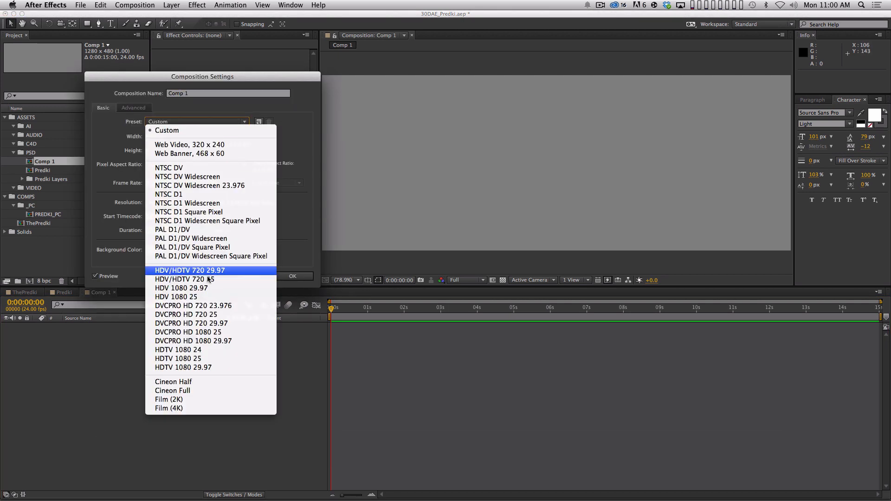
{"action": "left_click", "coordinate": [181, 343]}
{"action": "key", "text": "Return"}
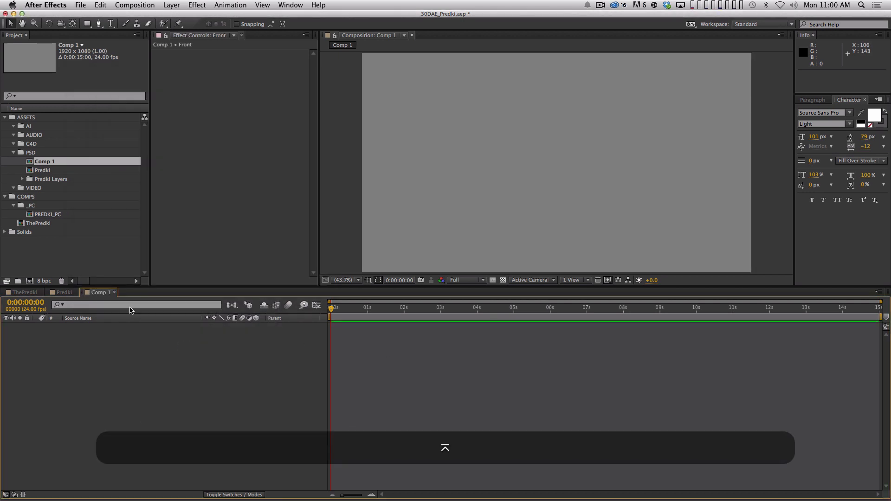
- Draw a white five-pointed star at the composition's centre using the safe guides, and hide the guides
{"action": "left_click_drag", "start_coordinate": [87, 24], "coordinate": [111, 65]}
{"action": "key", "text": "apostrophe"}
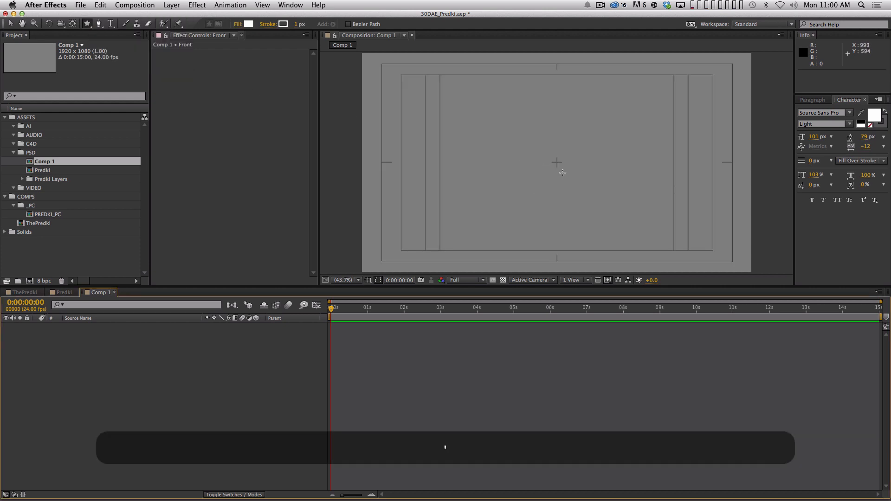
{"action": "left_click_drag", "start_coordinate": [556, 162], "coordinate": [576, 188]}
{"action": "key", "text": "alt+shift+v"}
{"action": "left_click", "coordinate": [461, 392]}
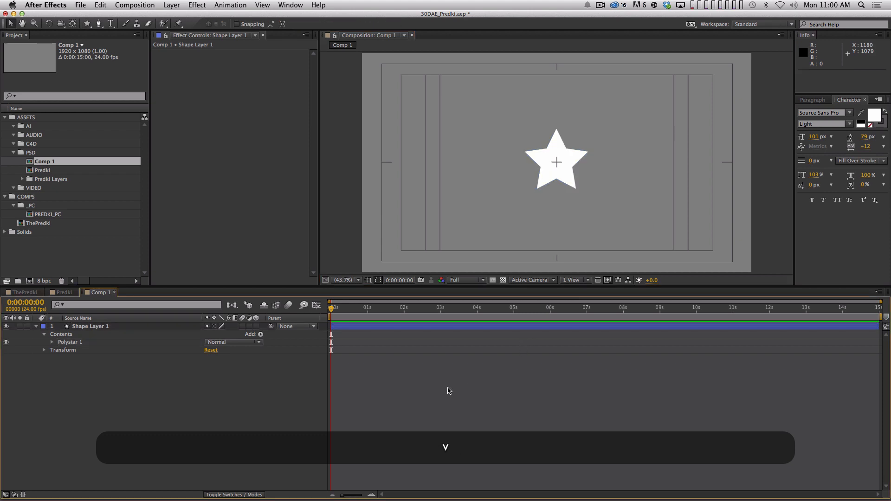
{"action": "key", "text": "apostrophe"}
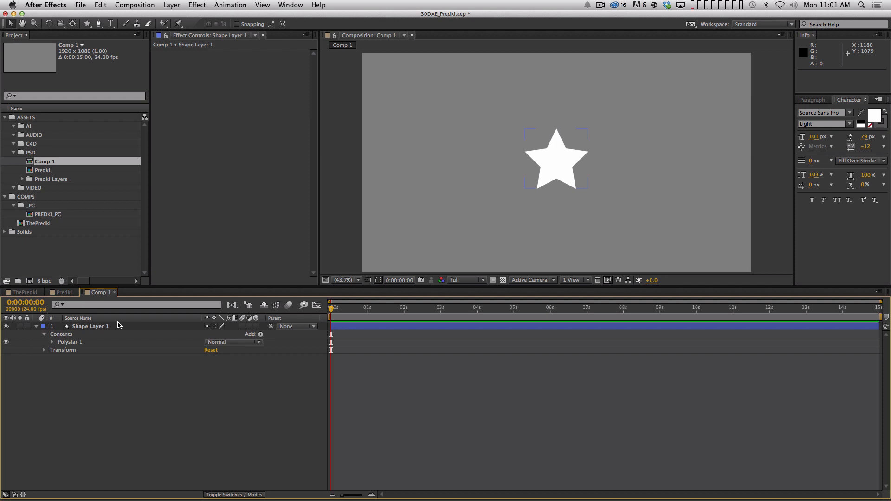
- Scrub through ThePredki composition to review the letters' motion, and return to Comp 1
{"action": "left_click", "coordinate": [94, 327]}
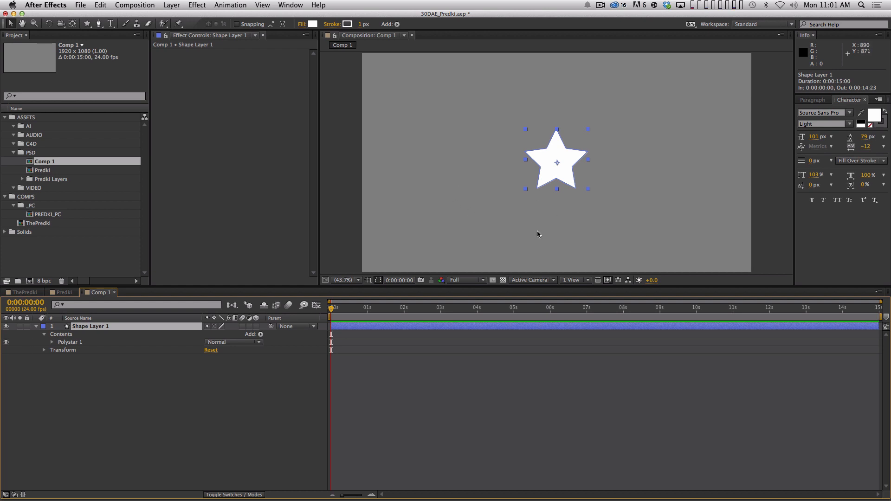
{"action": "left_click", "coordinate": [25, 292]}
{"action": "left_click_drag", "start_coordinate": [371, 307], "coordinate": [605, 332]}
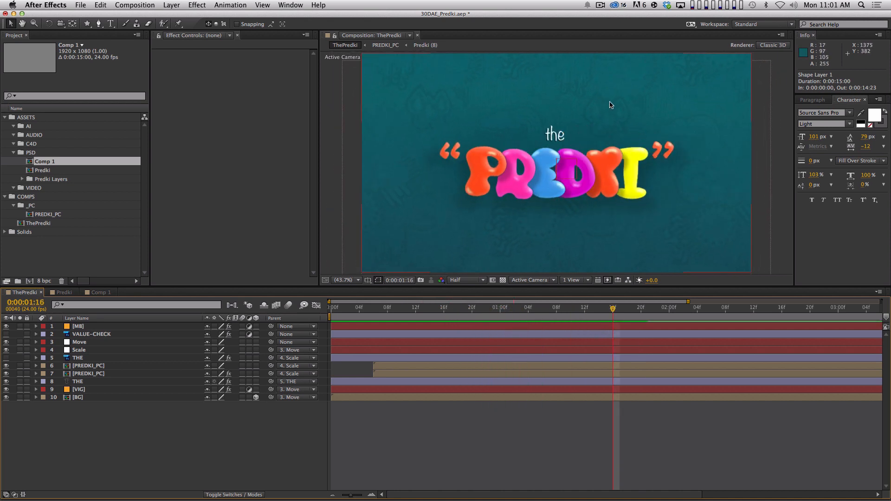
{"action": "left_click", "coordinate": [98, 293]}
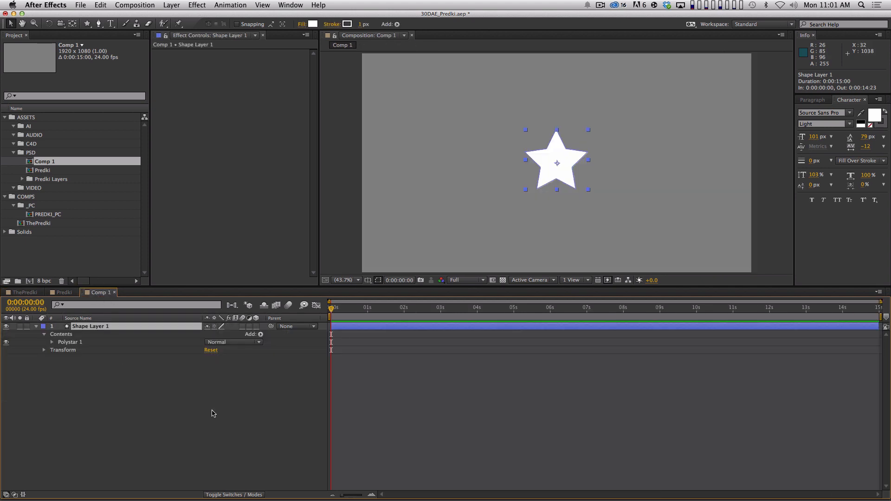
- Move the star layer's anchor point to a spot below and slightly left of the star with the Pan Behind tool
{"action": "left_click", "coordinate": [129, 327]}
{"action": "key", "text": "y"}
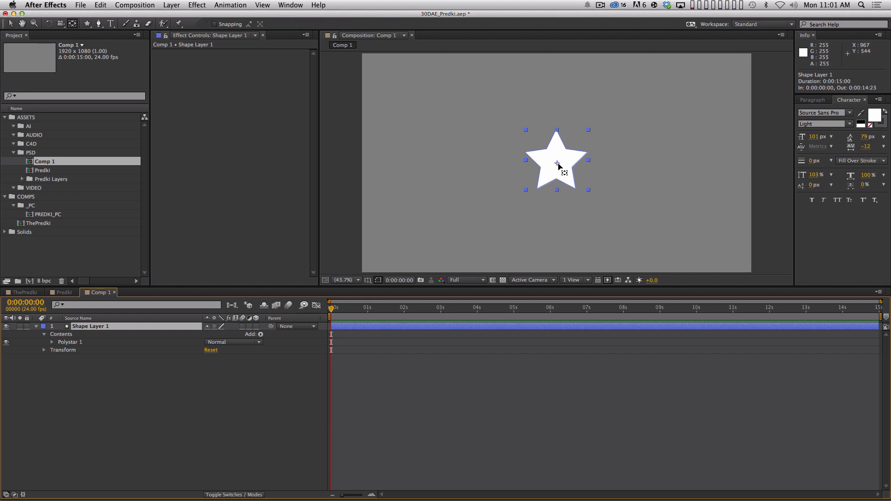
{"action": "left_click_drag", "start_coordinate": [559, 165], "coordinate": [528, 220]}
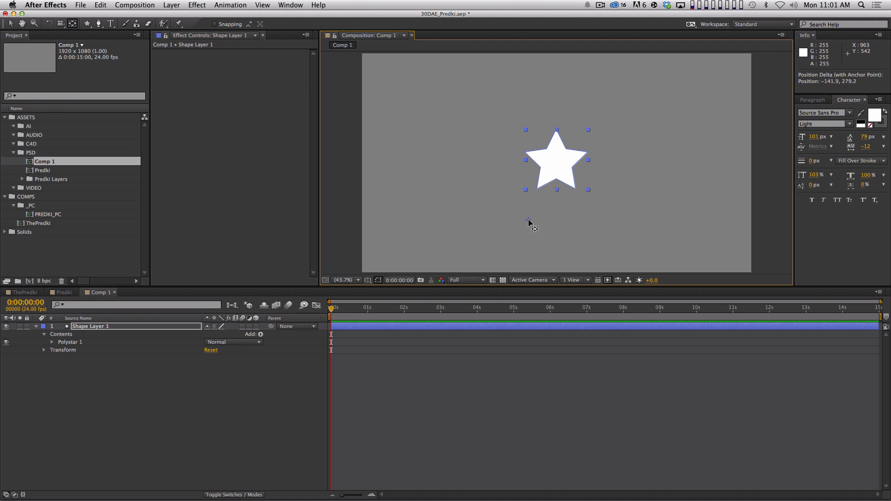
- Reveal the star layer's Rotation, try swinging it both ways around the offset anchor point, and leave it at about +44.1°
{"action": "left_click", "coordinate": [145, 329]}
{"action": "key", "text": "r"}
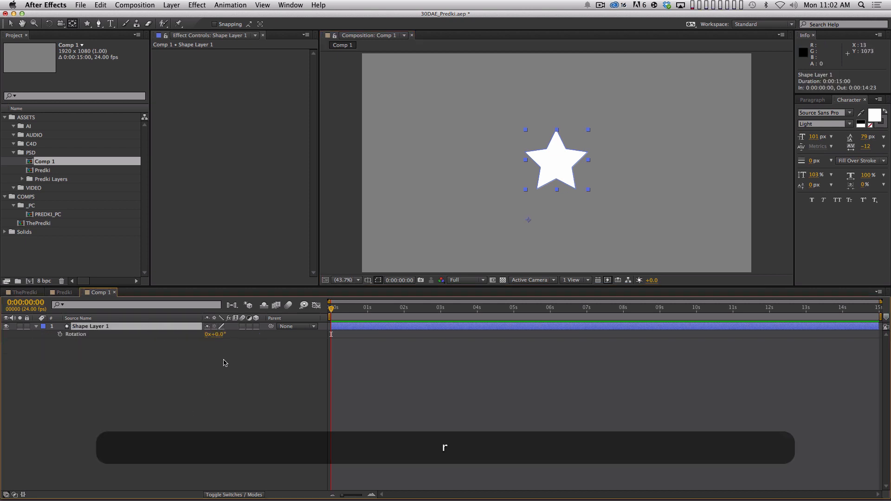
{"action": "left_click_drag", "start_coordinate": [216, 335], "coordinate": [148, 326]}
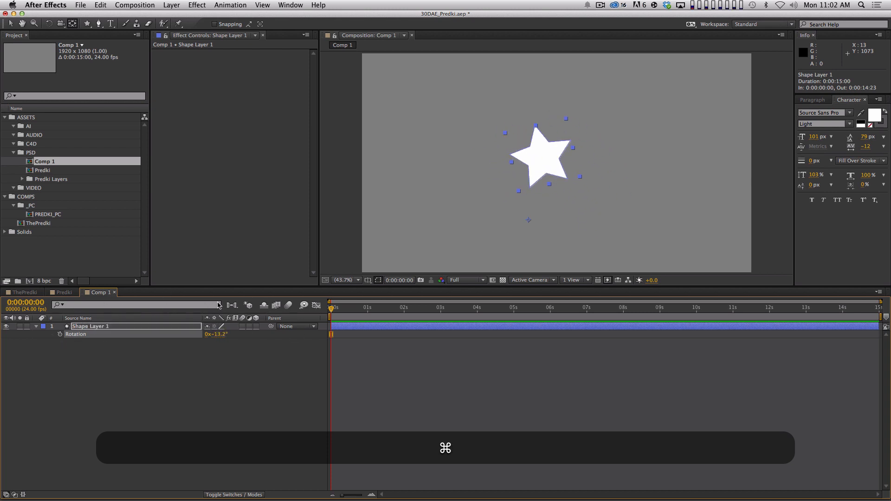
{"action": "key", "text": "super+z"}
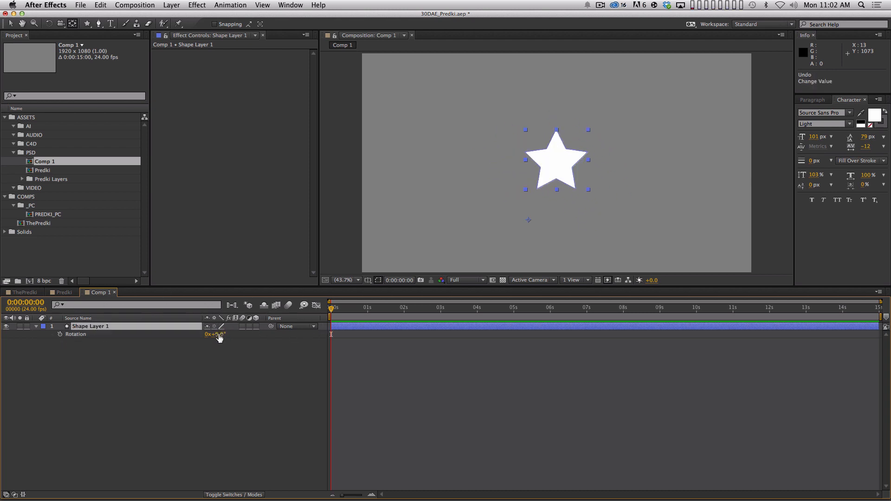
{"action": "left_click_drag", "start_coordinate": [220, 335], "coordinate": [479, 361]}
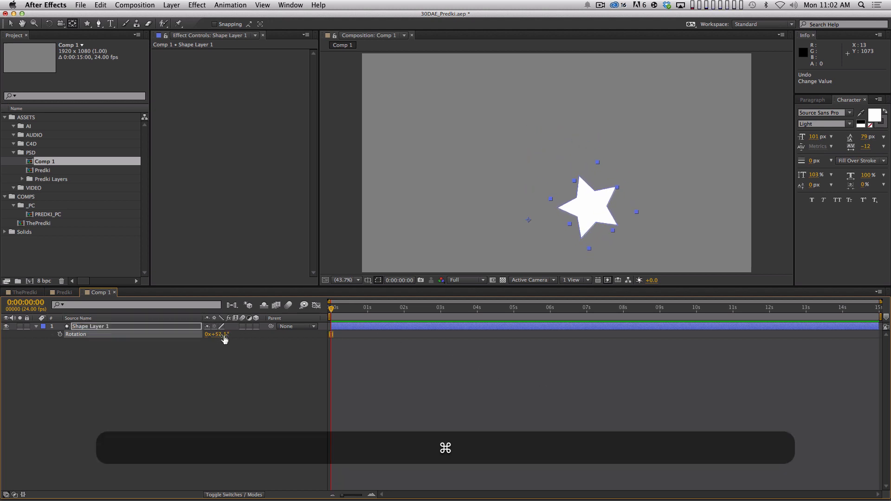
{"action": "mouse_move", "coordinate": [216, 335]}
{"action": "left_mouse_down"}
{"action": "mouse_move", "coordinate": [183, 332]}
{"action": "mouse_move", "coordinate": [205, 332]}
{"action": "left_mouse_up"}
{"action": "left_click", "coordinate": [245, 358]}
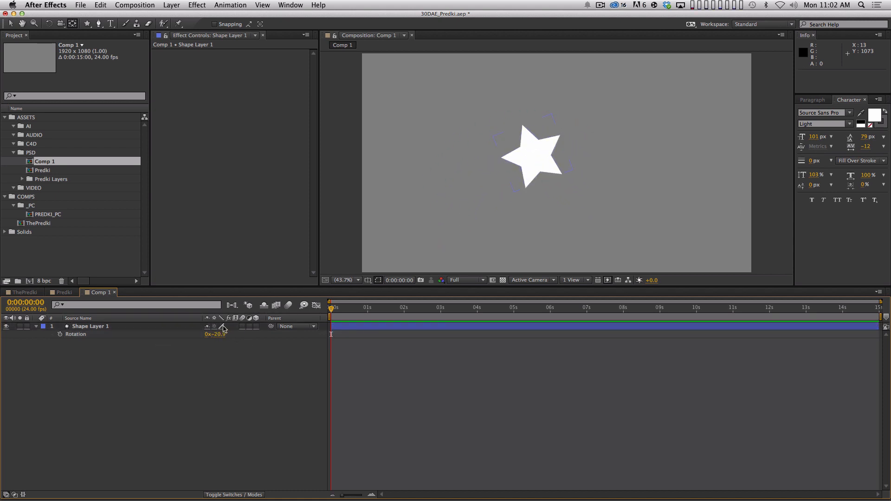
{"action": "left_click_drag", "start_coordinate": [221, 332], "coordinate": [262, 337]}
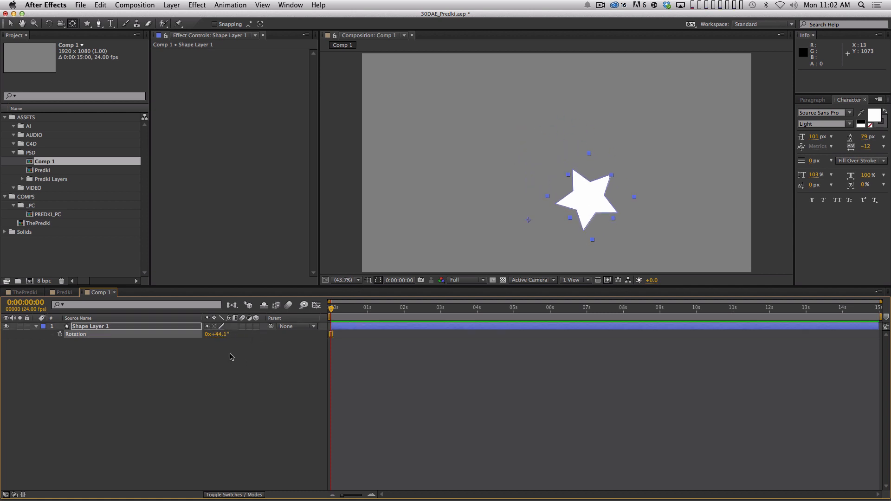
- Add starting keyframes for the star layer's Rotation and Scale at 0:00:00:00
{"action": "left_click", "coordinate": [60, 335]}
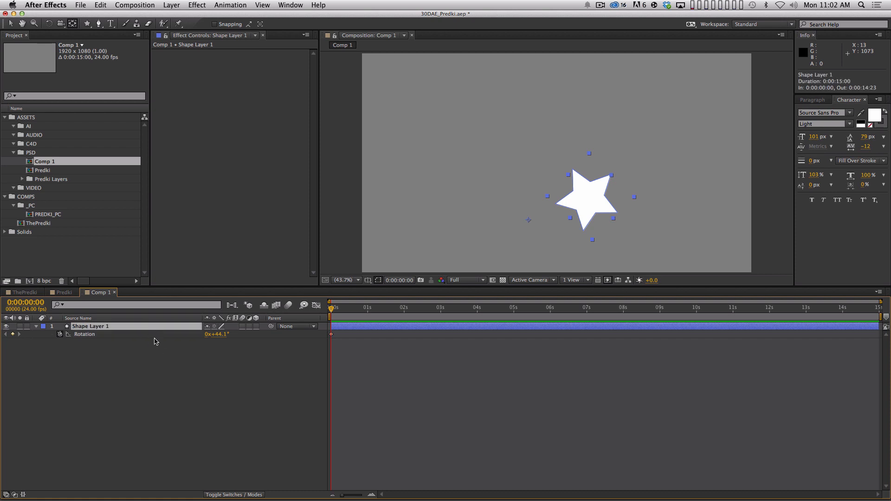
{"action": "key", "text": "alt+s"}
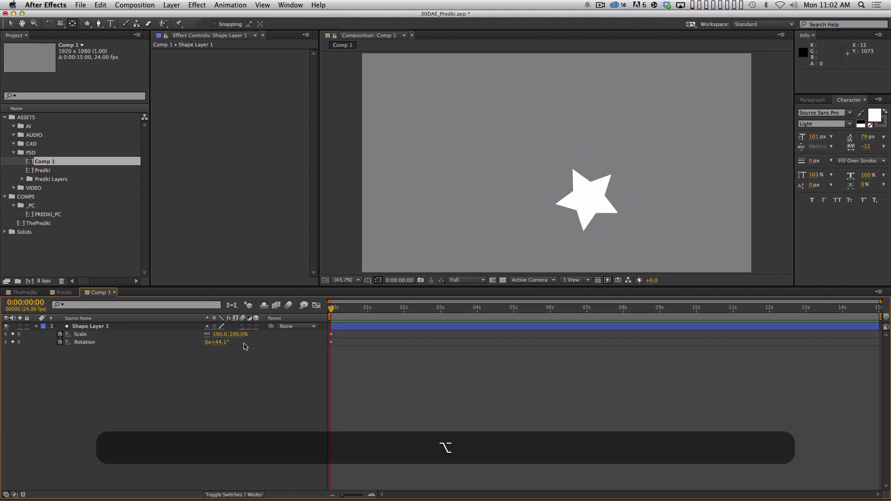
{"action": "left_click", "coordinate": [354, 364]}
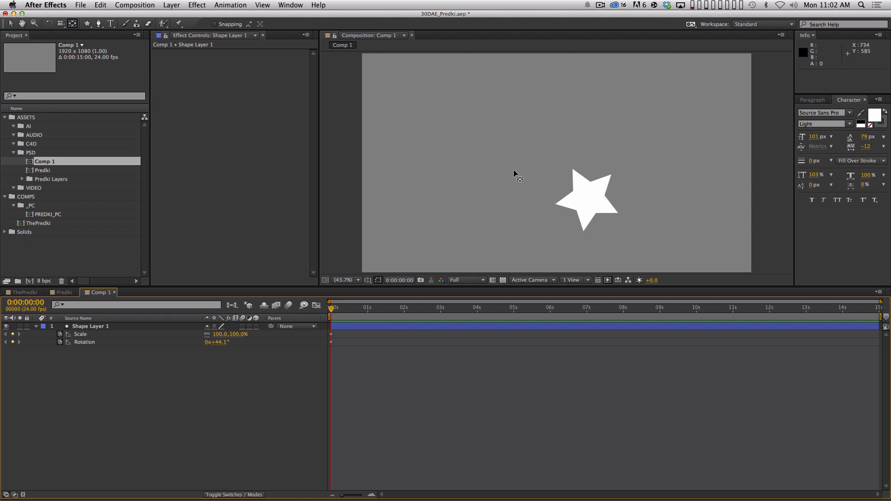
- Add Scale and Rotation keyframes at 0:00:01:12 and set Rotation there to 0°
{"action": "left_click", "coordinate": [385, 308]}
{"action": "left_click", "coordinate": [13, 338]}
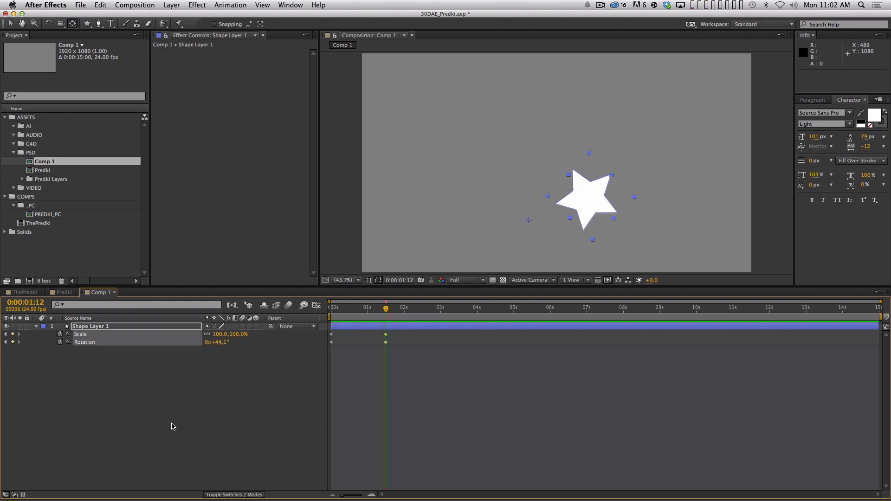
{"action": "left_click", "coordinate": [238, 416]}
{"action": "left_click", "coordinate": [219, 344]}
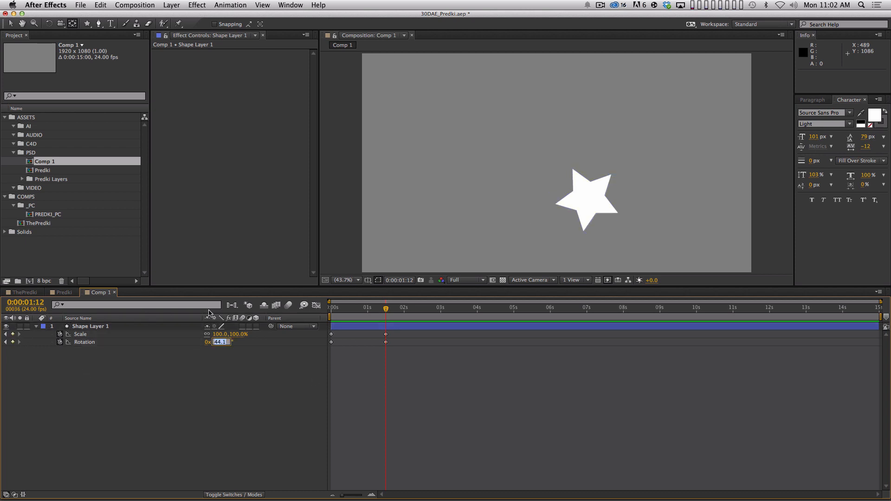
{"action": "key", "text": "BackSpace"}
{"action": "key", "text": "Return"}
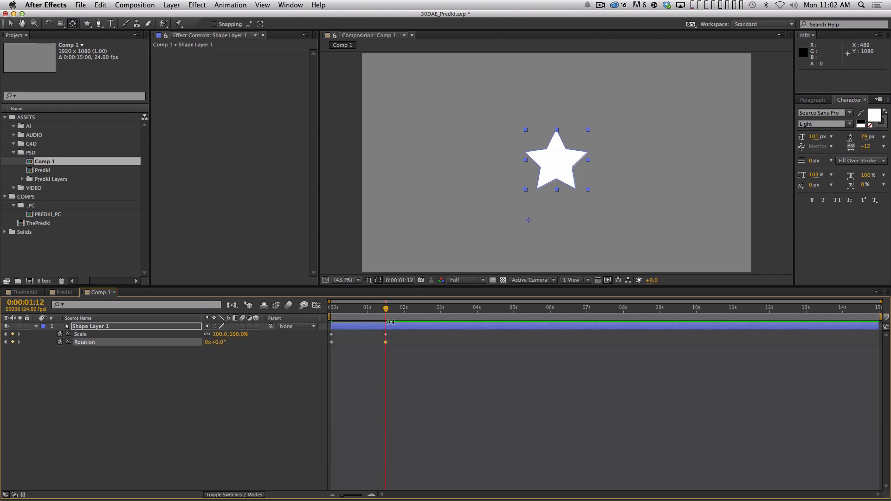
- Set the star layer's Scale to 0% on the first frame and scrub through the growing, rotating star
{"action": "left_click_drag", "start_coordinate": [386, 310], "coordinate": [328, 326]}
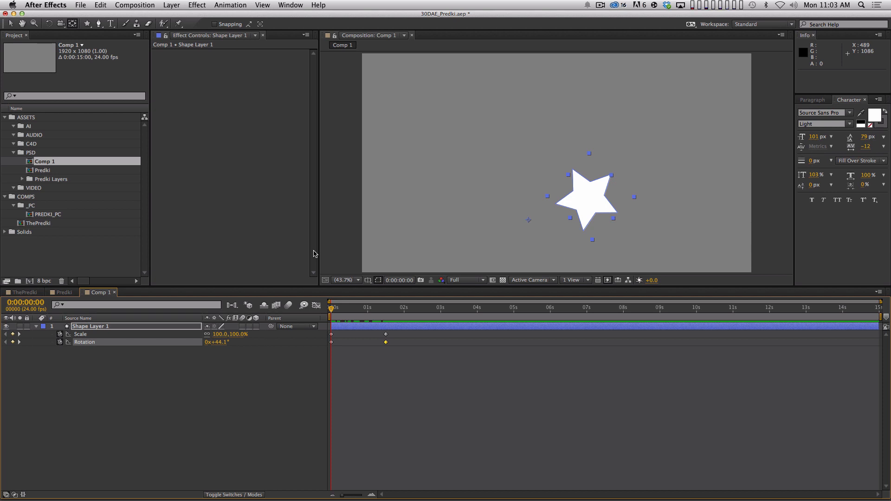
{"action": "left_click_drag", "start_coordinate": [378, 309], "coordinate": [386, 310]}
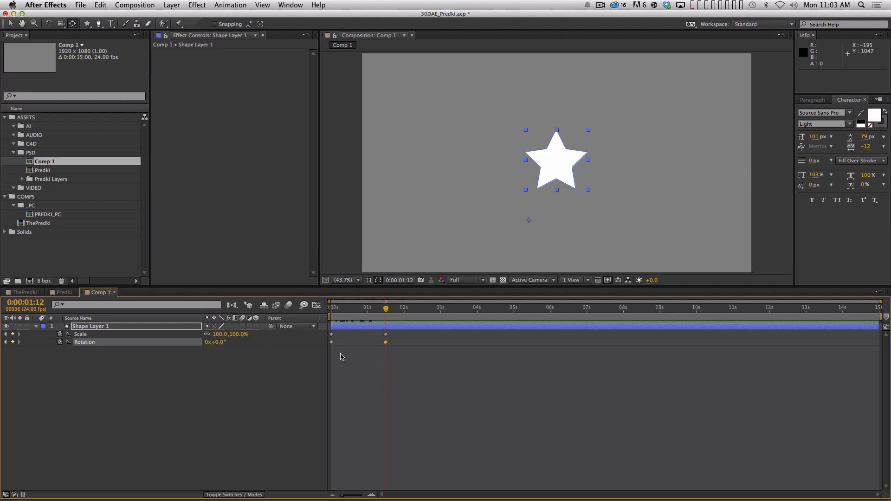
{"action": "key", "text": "Home"}
{"action": "left_click", "coordinate": [125, 369]}
{"action": "left_click", "coordinate": [219, 335]}
{"action": "type", "text": "0"}
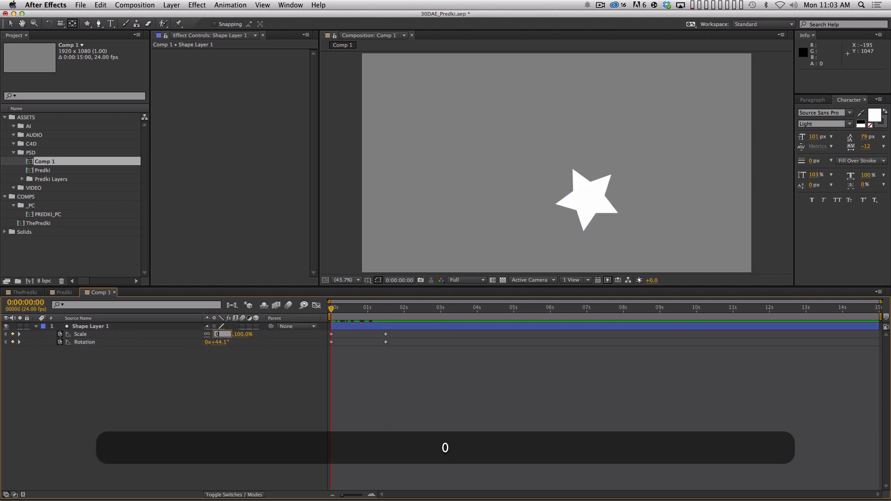
{"action": "key", "text": "Return"}
{"action": "left_click_drag", "start_coordinate": [331, 314], "coordinate": [387, 317]}
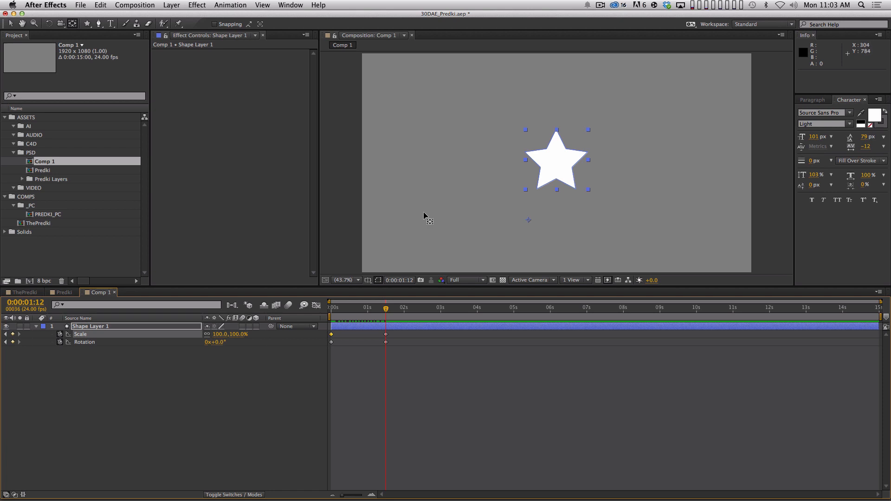
- Add a middle Rotation keyframe of about -86° at 0:00:00:18 so the star overshoots
{"action": "left_click", "coordinate": [361, 308]}
{"action": "left_click_drag", "start_coordinate": [363, 309], "coordinate": [359, 310]}
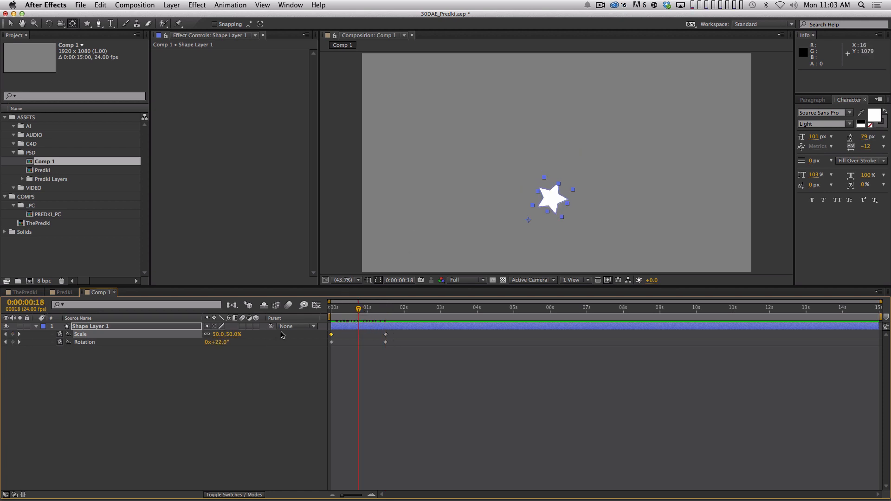
{"action": "left_click_drag", "start_coordinate": [218, 342], "coordinate": [181, 351]}
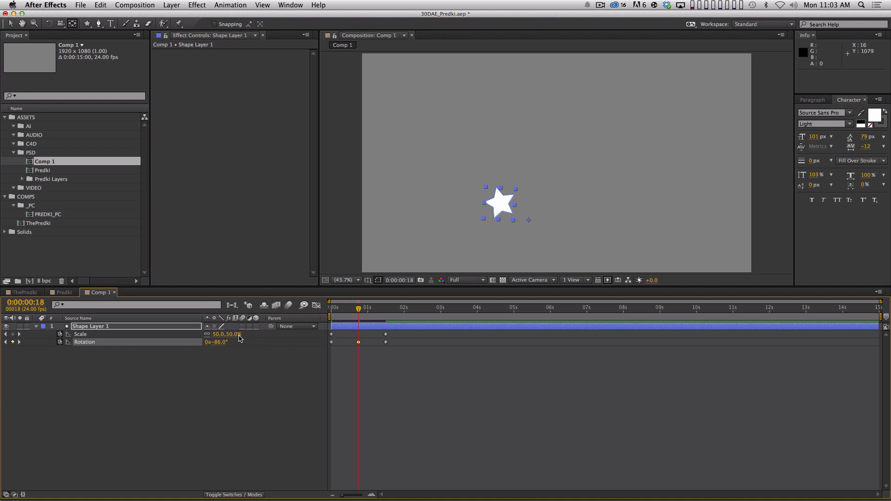
- Set the star layer's Scale to 130% at 0:00:00:18
{"action": "mouse_move", "coordinate": [234, 334]}
{"action": "left_mouse_down"}
{"action": "mouse_move", "coordinate": [256, 327]}
{"action": "mouse_move", "coordinate": [219, 340]}
{"action": "left_mouse_up"}
{"action": "left_click", "coordinate": [220, 335]}
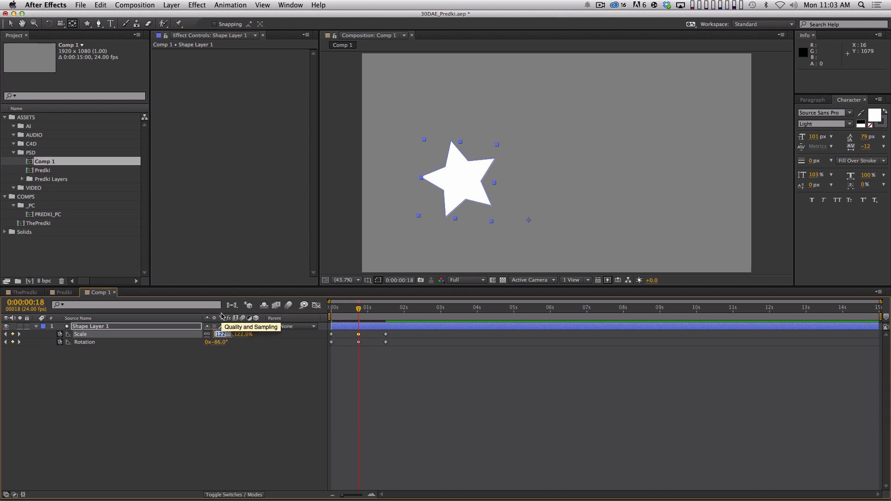
{"action": "type", "text": "130"}
{"action": "key", "text": "Return"}
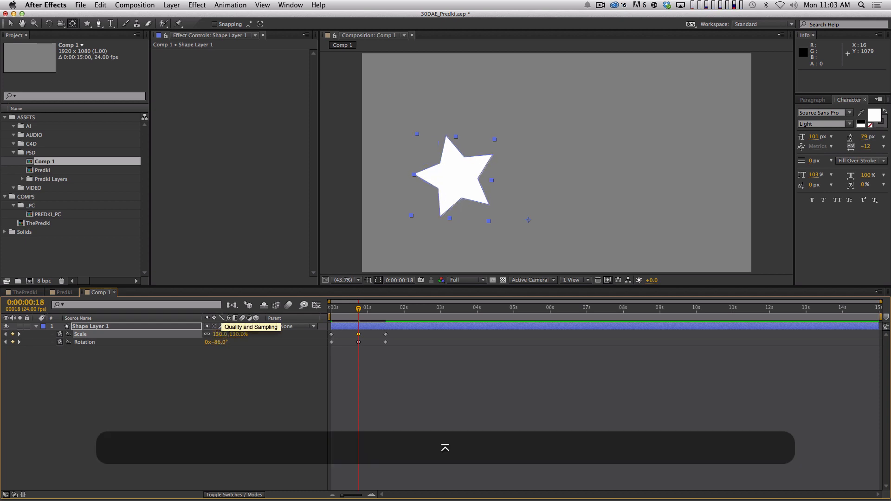
{"action": "left_click", "coordinate": [249, 447]}
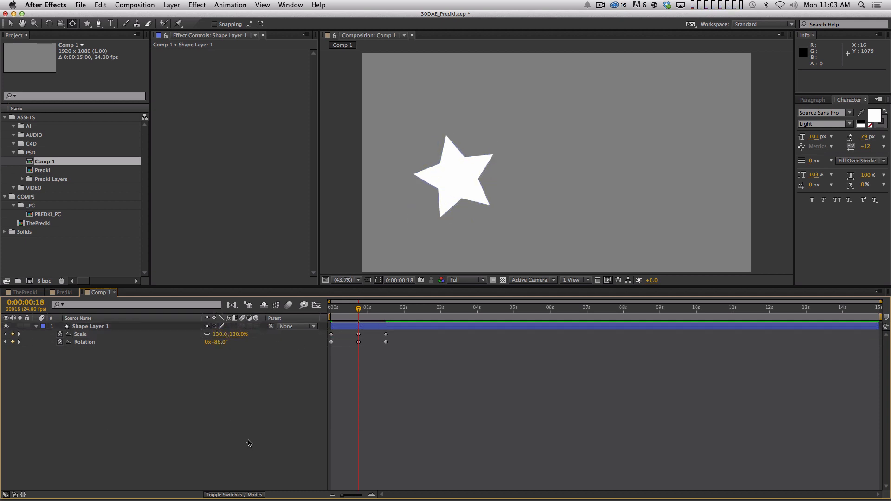
- Scrub the star animation from the middle keyframes to the last keyframes at 0:00:01:12
{"action": "left_click_drag", "start_coordinate": [359, 308], "coordinate": [387, 309]}
{"action": "key", "text": "shift"}
{"action": "key", "text": "shift"}
{"action": "key", "text": "shift"}
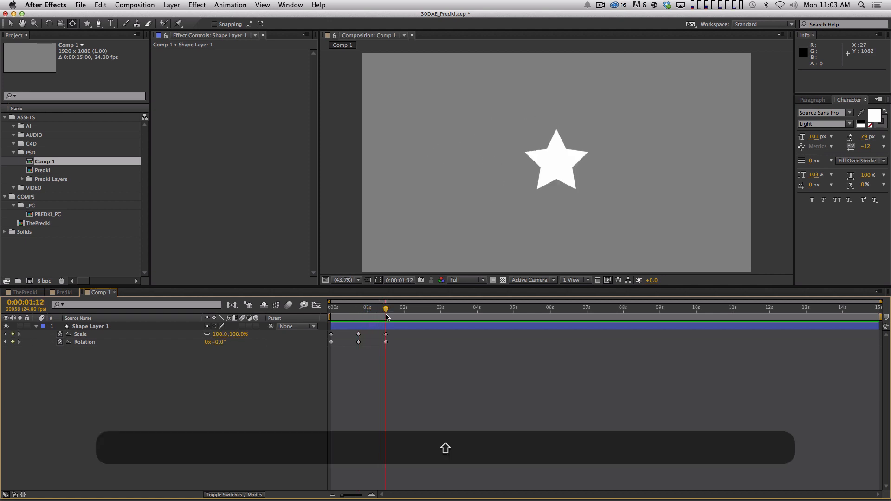
- Copy the star's last Scale and Rotation keyframes and paste them at 0:00:01:01
{"action": "left_click", "coordinate": [358, 308]}
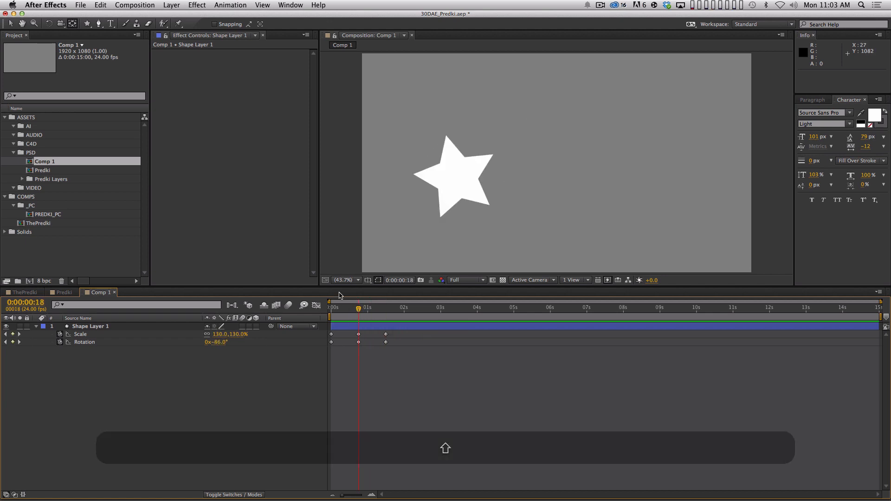
{"action": "key", "text": "Page_Down"}
{"action": "key", "text": "Page_Down"}
{"action": "key", "text": "Page_Down"}
{"action": "key", "text": "Page_Down"}
{"action": "key", "text": "Page_Down"}
{"action": "key", "text": "Page_Down"}
{"action": "key", "text": "Page_Down"}
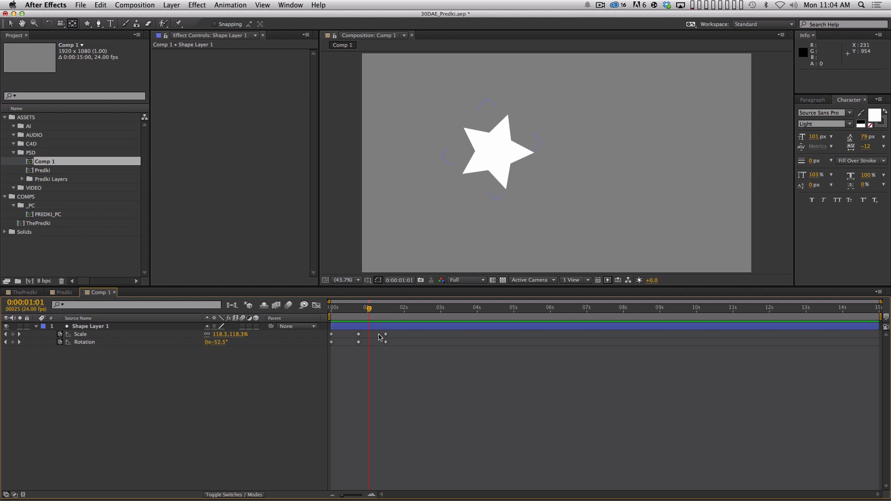
{"action": "left_click_drag", "start_coordinate": [378, 334], "coordinate": [393, 356]}
{"action": "key", "text": "super+c"}
{"action": "key", "text": "super+v"}
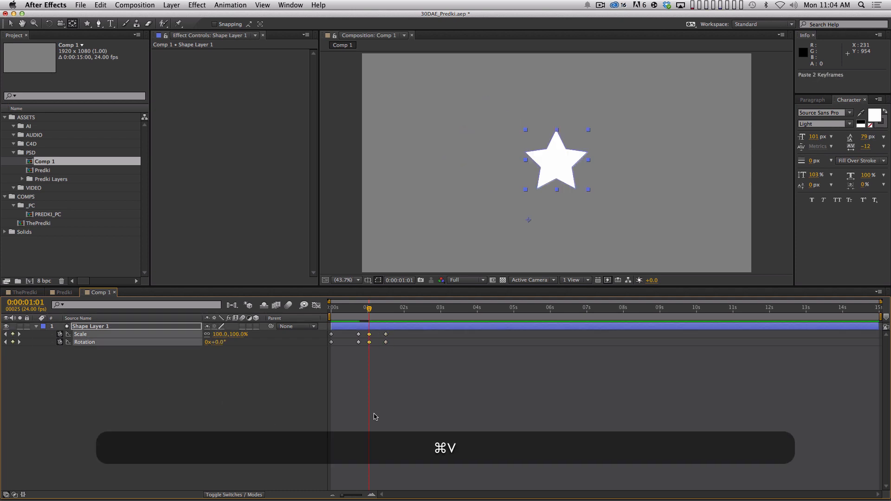
- Set the star's Rotation to about 12.6° at 0:00:01:01 and compare it with the pose at 0:00:00:18
{"action": "left_click_drag", "start_coordinate": [219, 342], "coordinate": [240, 341]}
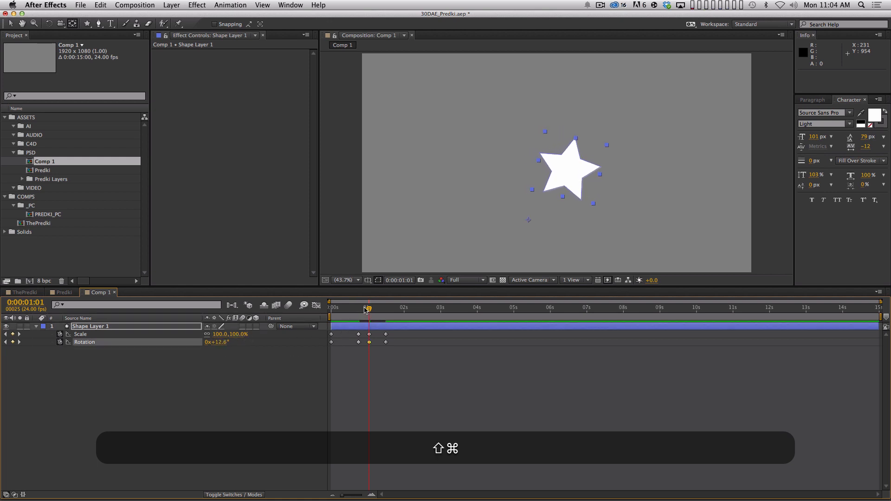
{"action": "left_click", "coordinate": [359, 320], "text": "shift"}
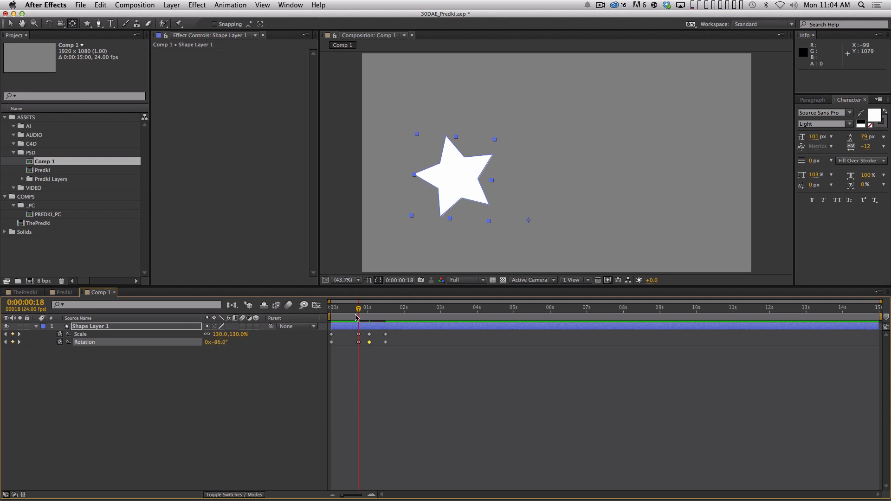
{"action": "left_click", "coordinate": [369, 309], "text": "shift"}
- Set the star layer's Scale to 85% at 0:00:01:01
{"action": "left_click", "coordinate": [239, 334]}
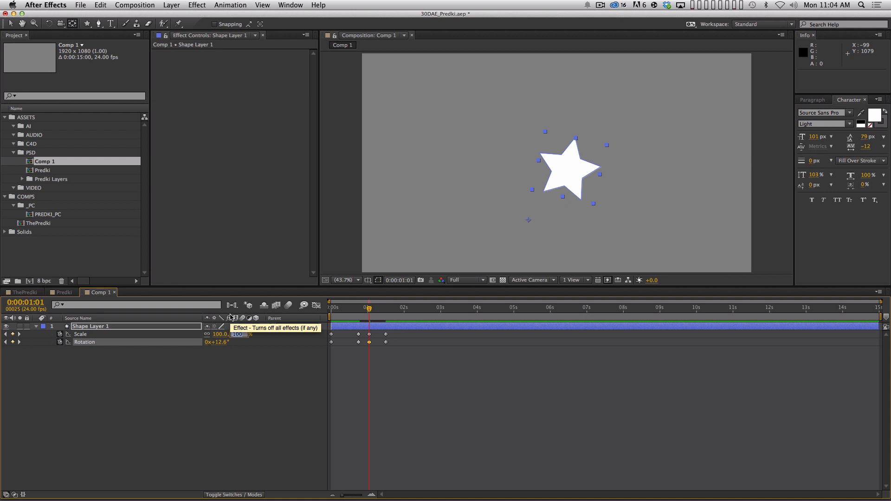
{"action": "type", "text": "85"}
{"action": "key", "text": "Return"}
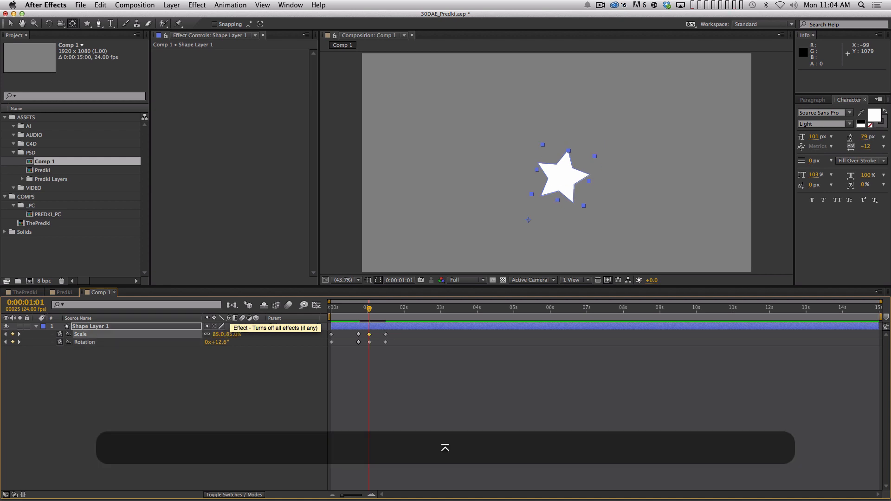
{"action": "left_click", "coordinate": [255, 400]}
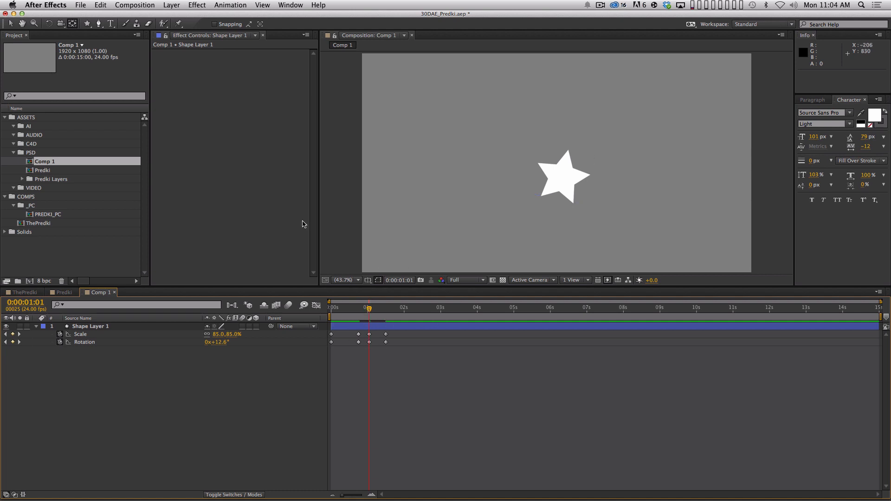
- Apply Easy Ease to all of the star's Scale and Rotation keyframes
{"action": "left_click_drag", "start_coordinate": [424, 408], "coordinate": [359, 332]}
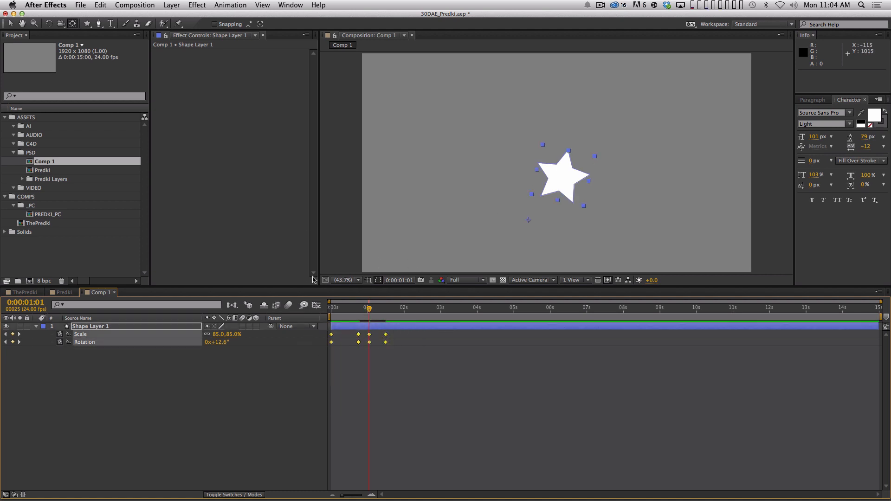
{"action": "key", "text": "F9"}
{"action": "left_click", "coordinate": [309, 407]}
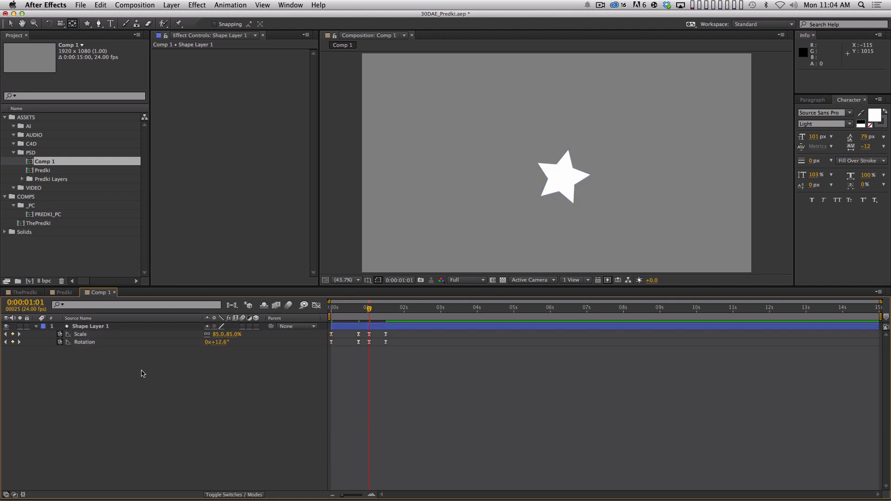
- Show the star's Scale value curve in the Graph Editor
{"action": "left_click", "coordinate": [134, 326]}
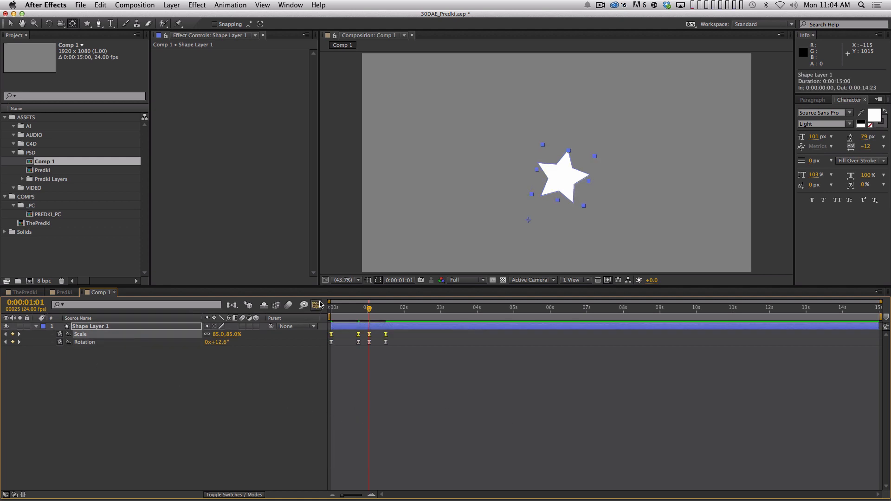
{"action": "left_click", "coordinate": [318, 304]}
{"action": "left_click", "coordinate": [582, 486]}
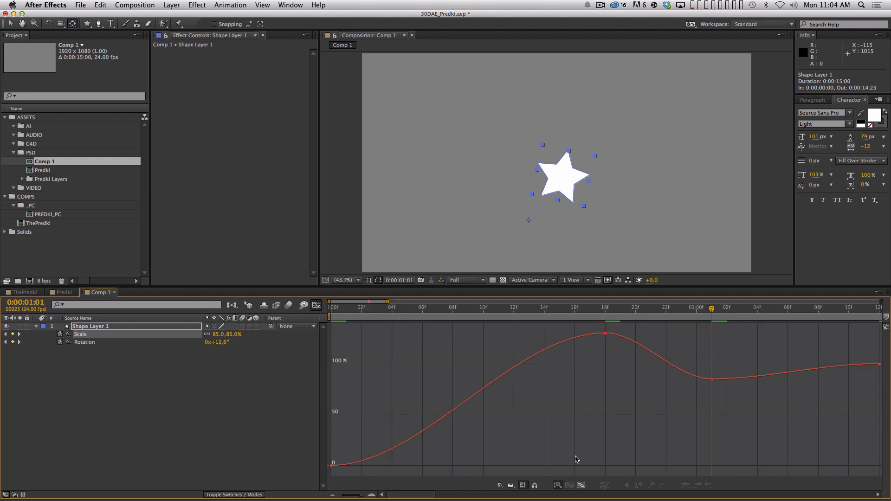
{"action": "key", "text": "minus"}
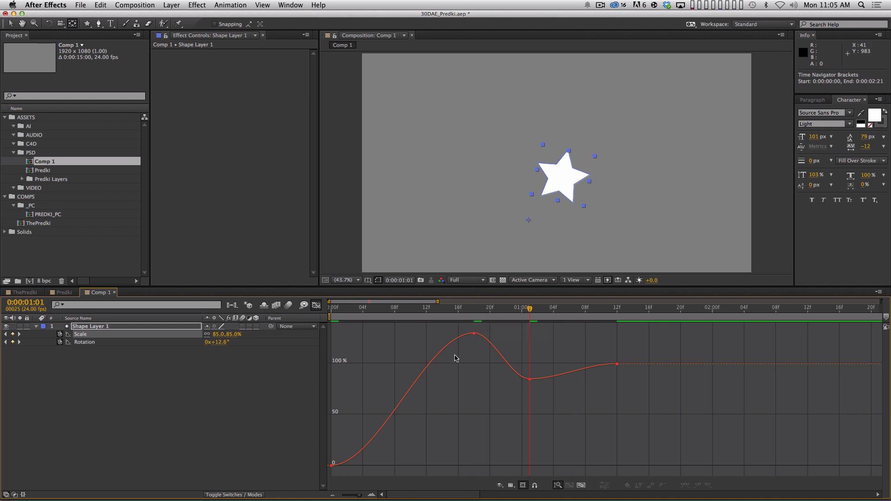
- Add two Scale keyframes on the curve, about 110% at 0:00:01:06 and about 95.5% at 0:00:01:09
{"action": "left_click_drag", "start_coordinate": [367, 310], "coordinate": [570, 328]}
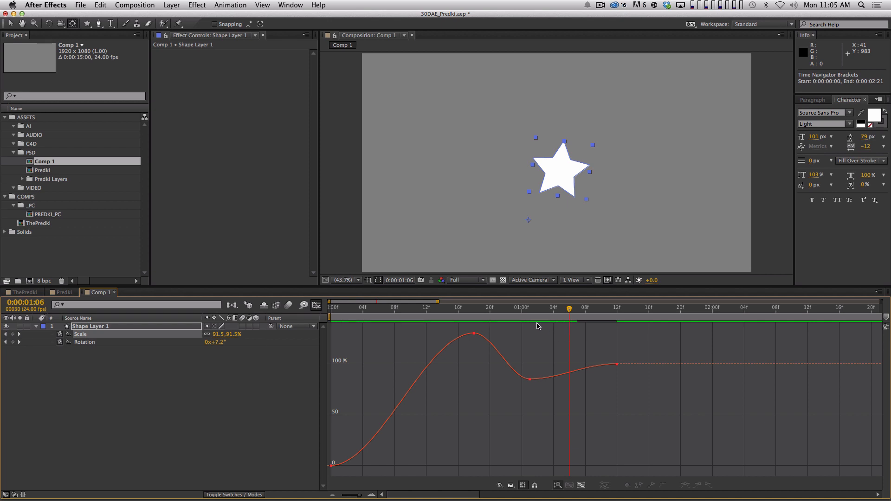
{"action": "left_click", "coordinate": [569, 377], "text": "super"}
{"action": "left_click_drag", "start_coordinate": [570, 376], "coordinate": [594, 309]}
{"action": "left_click", "coordinate": [599, 358], "text": "super"}
{"action": "left_click_drag", "start_coordinate": [599, 359], "coordinate": [597, 371]}
{"action": "left_click", "coordinate": [654, 398]}
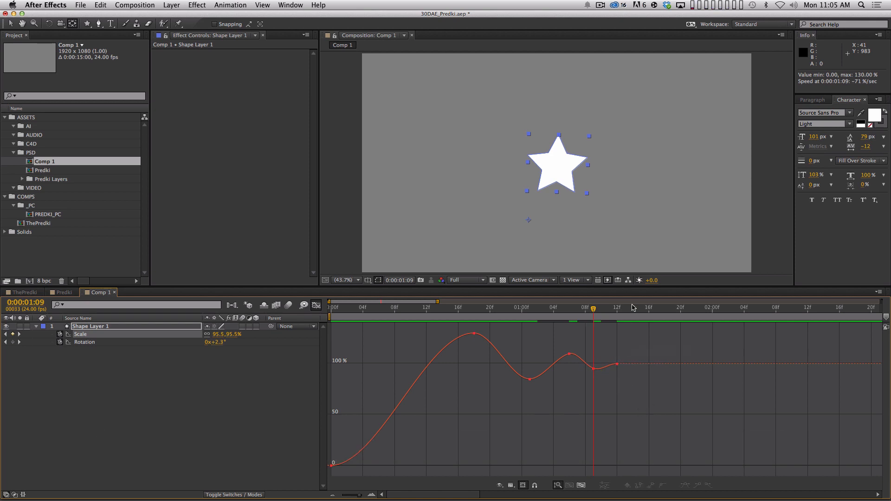
- Apply Easy Ease to the added Scale keyframe at 0:00:01:06
{"action": "left_click", "coordinate": [570, 354]}
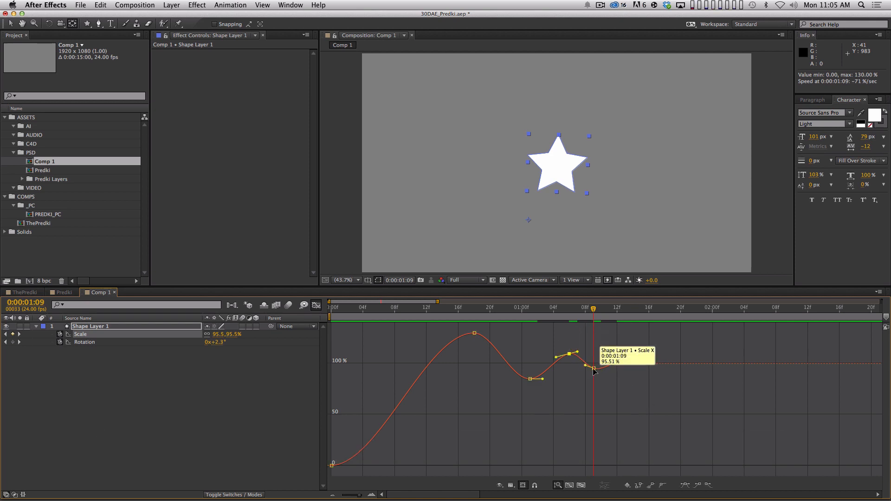
{"action": "key", "text": "F9"}
{"action": "left_click_drag", "start_coordinate": [556, 354], "coordinate": [606, 380]}
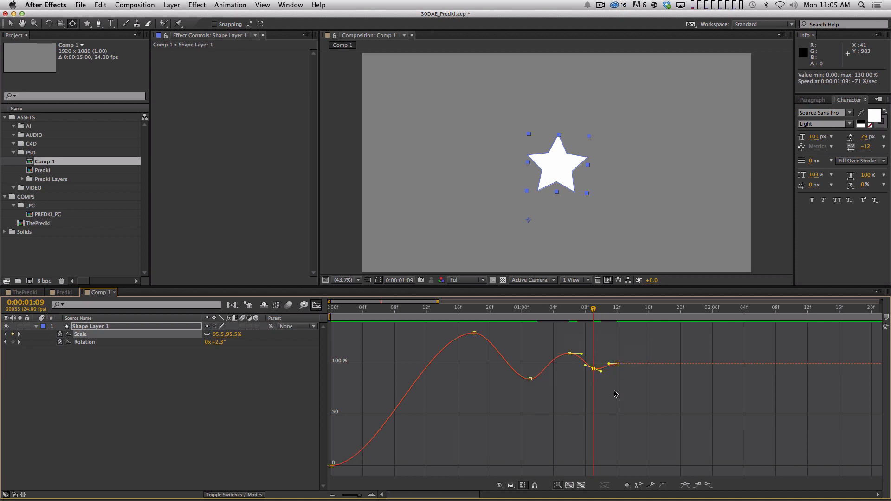
- Compare the star's keyframes in the layer bar view with its Scale and Rotation curves in the Graph Editor
{"action": "left_click", "coordinate": [317, 305]}
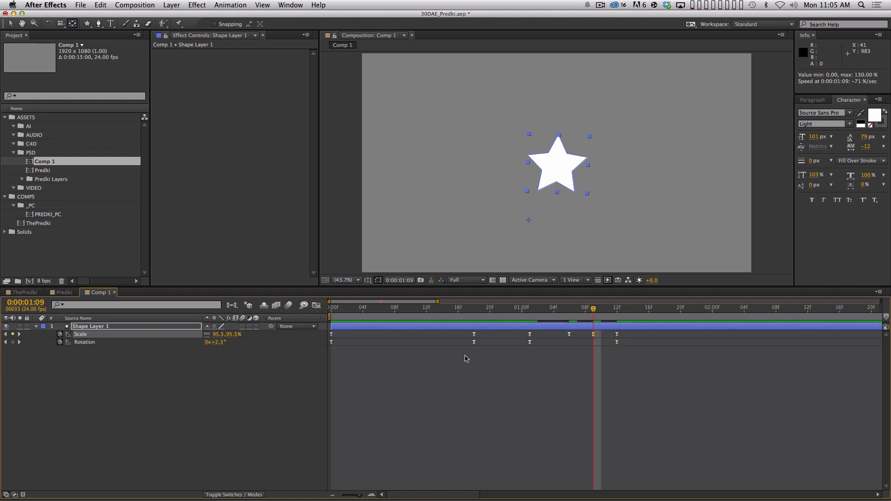
{"action": "left_click", "coordinate": [636, 394]}
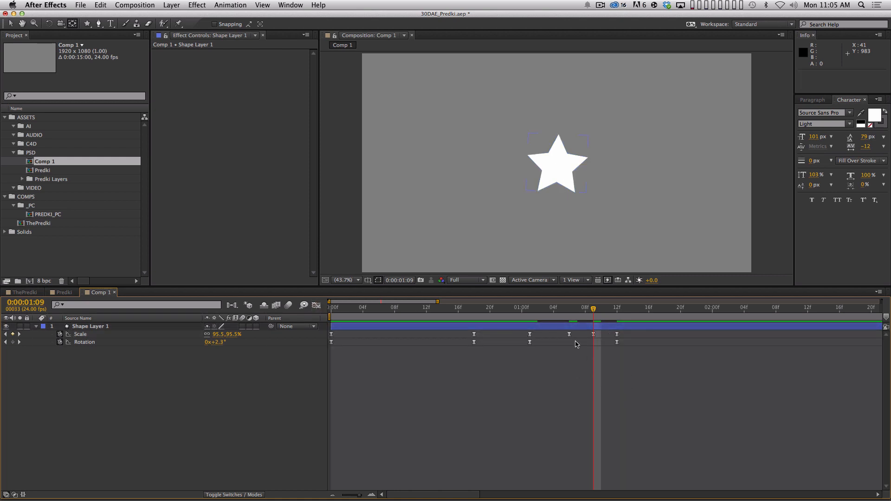
{"action": "left_click", "coordinate": [317, 305]}
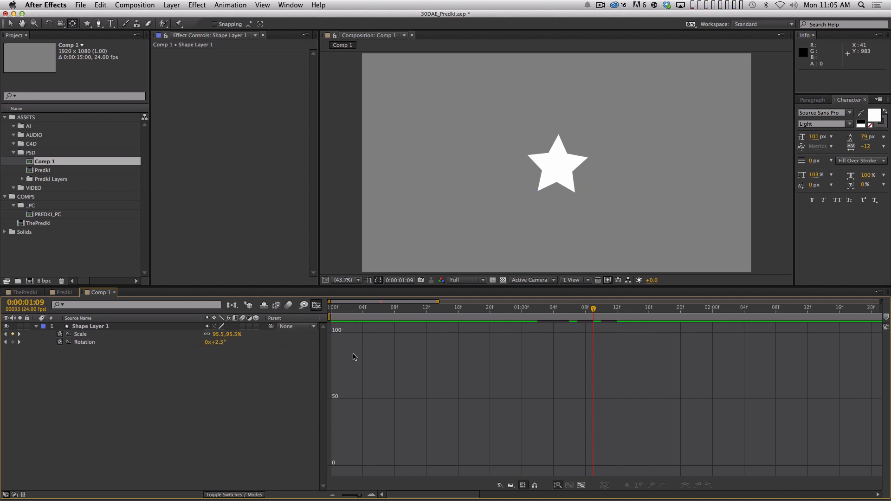
{"action": "left_click", "coordinate": [91, 343]}
{"action": "left_click", "coordinate": [81, 335]}
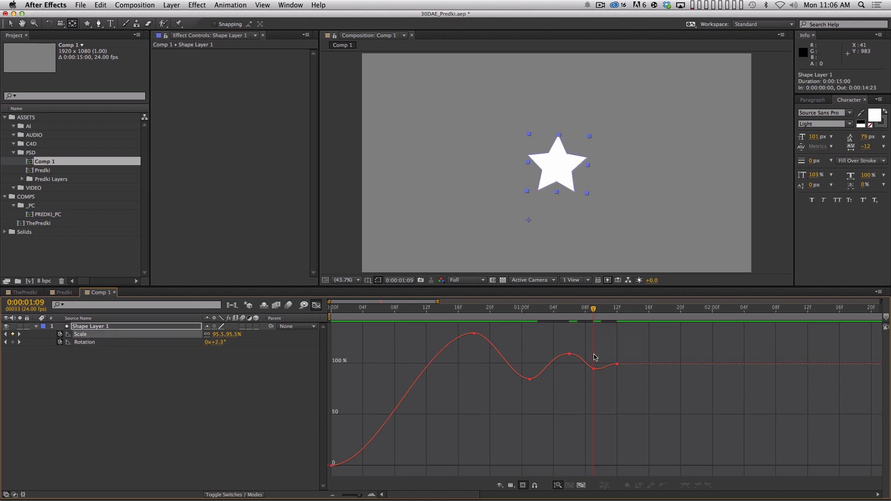
{"action": "key", "text": "equal"}
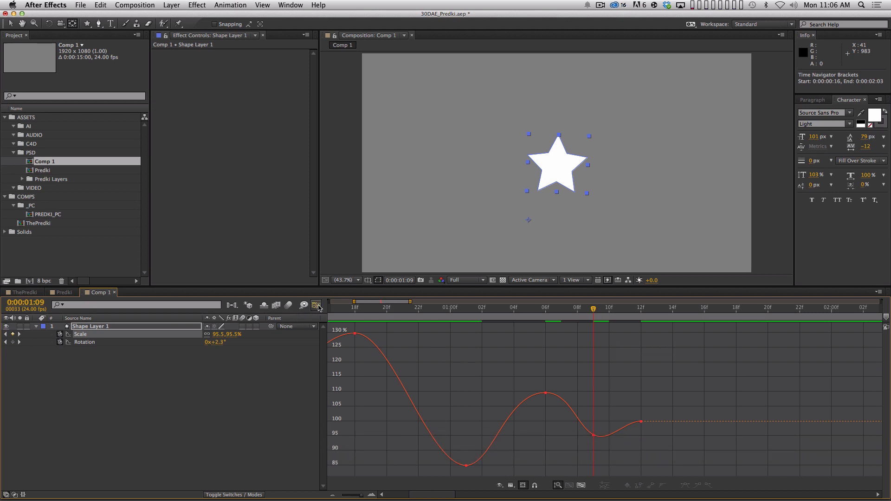
{"action": "left_click", "coordinate": [303, 306]}
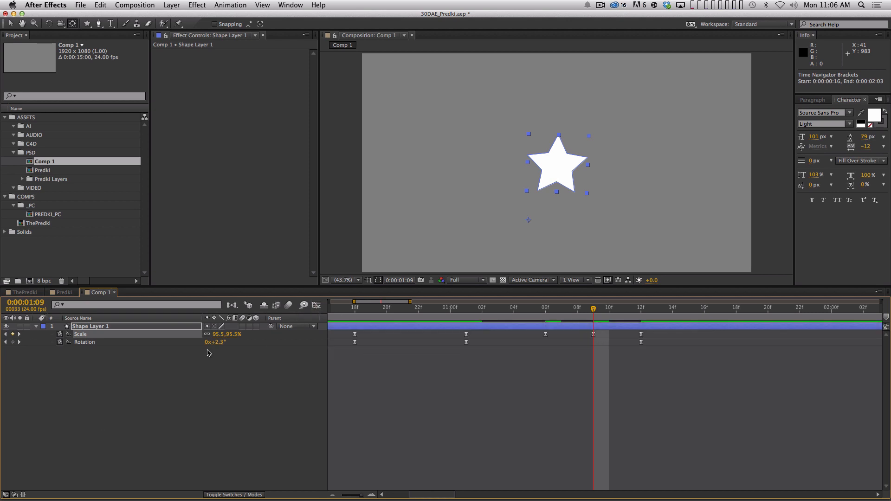
{"action": "left_click", "coordinate": [317, 306]}
- Flatten the Scale curve at the 0:00:01:09 keyframe with Easy Ease and adjust its outgoing handle
{"action": "left_click_drag", "start_coordinate": [611, 408], "coordinate": [590, 449]}
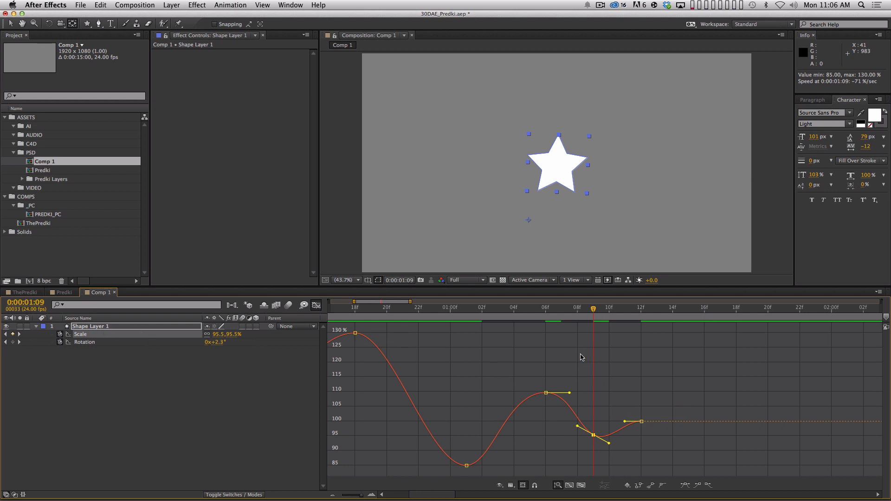
{"action": "key", "text": "F9"}
{"action": "left_click_drag", "start_coordinate": [610, 436], "coordinate": [621, 423]}
- Level the Scale keyframe at 0:00:01:01 with Easy Ease and lengthen the outgoing handles at 0:00:01:01 and 0:00:00:18
{"action": "left_click", "coordinate": [466, 465]}
{"action": "left_click_drag", "start_coordinate": [492, 468], "coordinate": [494, 449]}
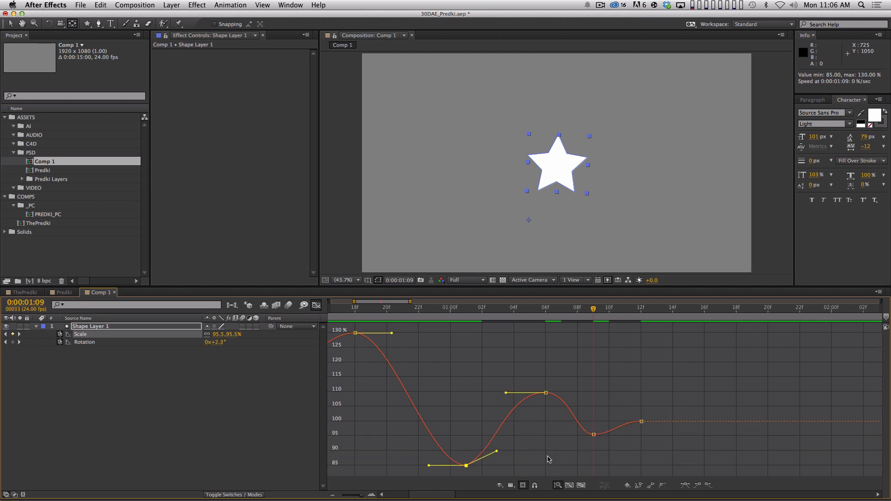
{"action": "key", "text": "F9"}
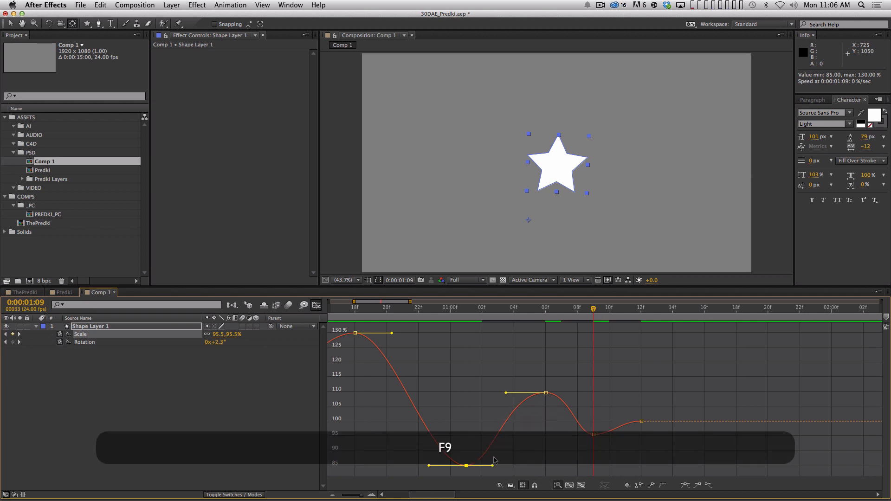
{"action": "left_click_drag", "start_coordinate": [493, 466], "coordinate": [509, 465]}
{"action": "left_click_drag", "start_coordinate": [393, 334], "coordinate": [412, 333]}
- Lengthen the incoming handle of the 0:00:00:18 Scale keyframe to about 0:00:00:07 so the growth eases into the peak
{"action": "key", "text": "minus"}
{"action": "key", "text": "minus"}
{"action": "key", "text": "minus"}
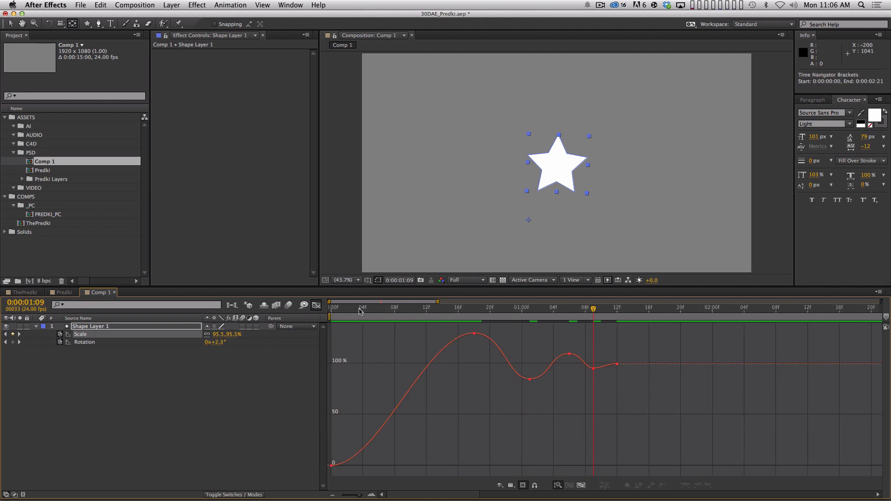
{"action": "left_click", "coordinate": [332, 308]}
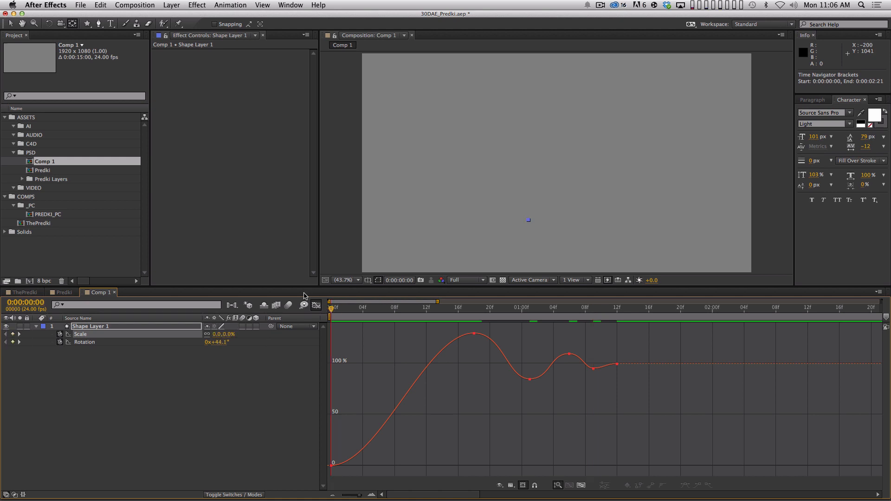
{"action": "mouse_move", "coordinate": [332, 310]}
{"action": "left_mouse_down"}
{"action": "mouse_move", "coordinate": [397, 309]}
{"action": "mouse_move", "coordinate": [338, 309]}
{"action": "mouse_move", "coordinate": [327, 322]}
{"action": "left_mouse_up"}
{"action": "mouse_move", "coordinate": [332, 467]}
{"action": "left_click", "coordinate": [474, 334]}
{"action": "left_click_drag", "start_coordinate": [426, 333], "coordinate": [389, 338]}
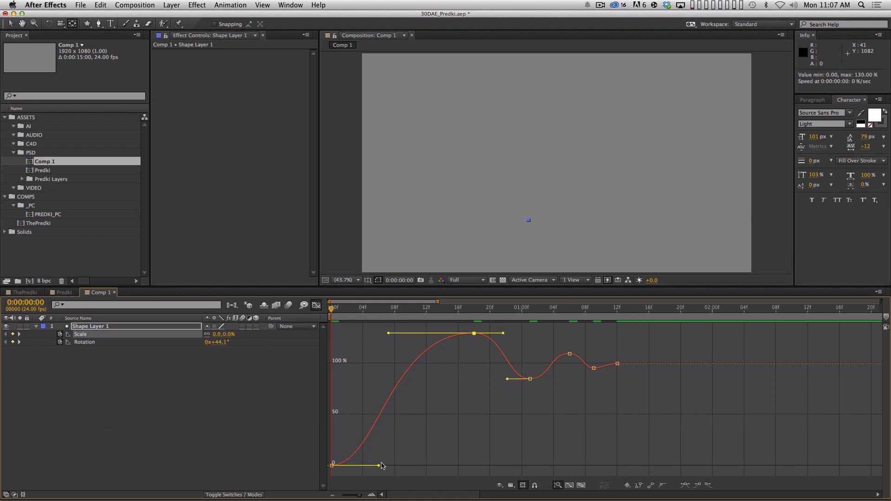
- Level the first Scale keyframe with Easy Ease and extend its outgoing handle to about 0:00:00:12
{"action": "left_click_drag", "start_coordinate": [379, 465], "coordinate": [436, 471]}
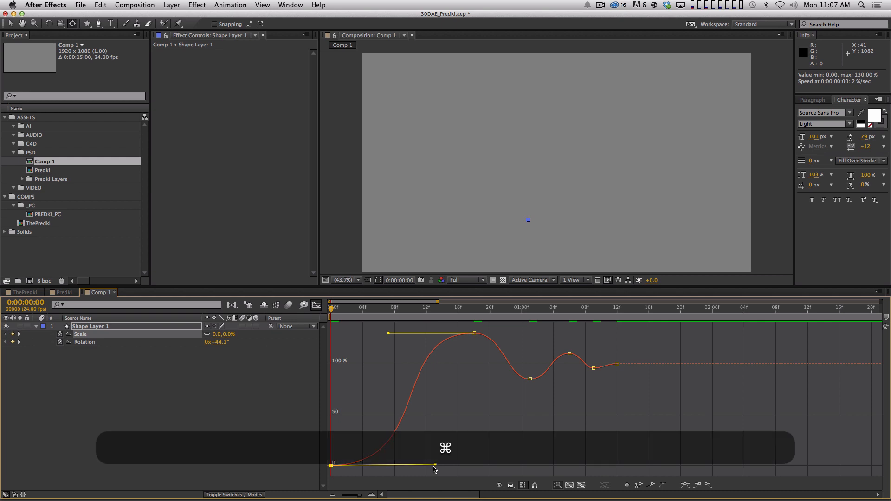
{"action": "key", "text": "super+F9"}
{"action": "key", "text": "F9"}
{"action": "key", "text": "super+shift+F9"}
{"action": "left_click_drag", "start_coordinate": [415, 467], "coordinate": [428, 467]}
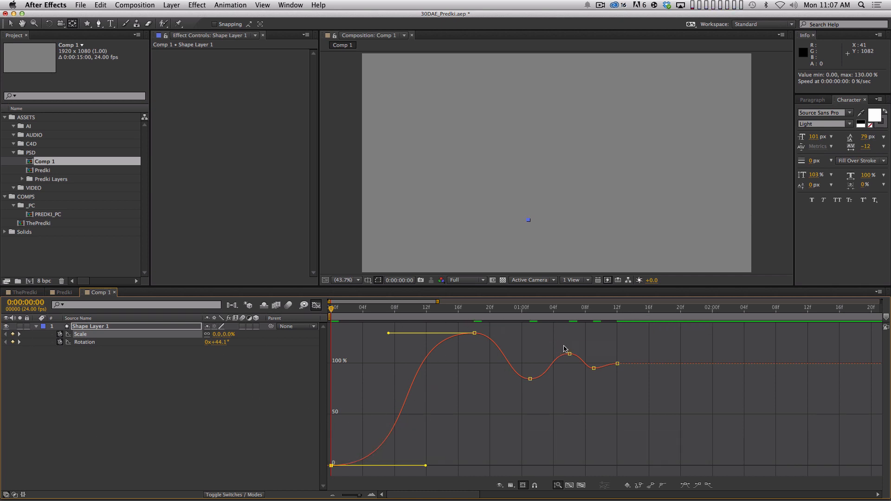
- Compare the star's Rotation curve with its Scale curve in the Graph Editor
{"action": "left_click", "coordinate": [104, 344]}
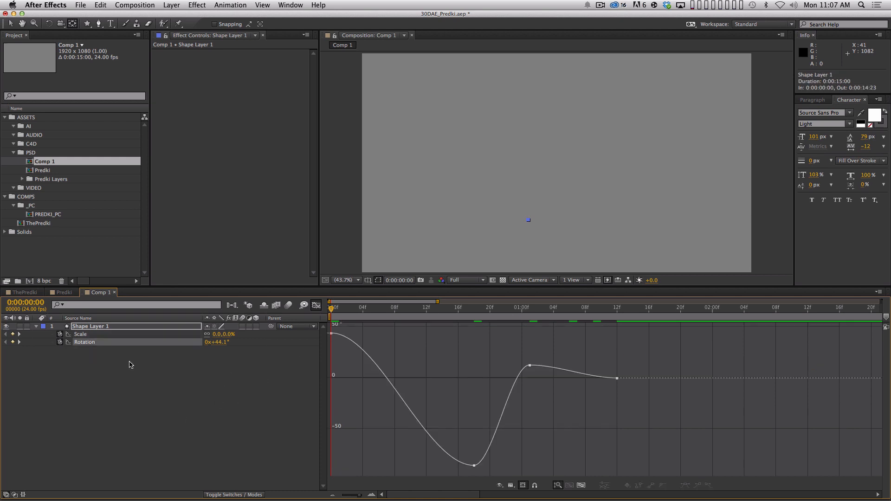
{"action": "left_click", "coordinate": [126, 335]}
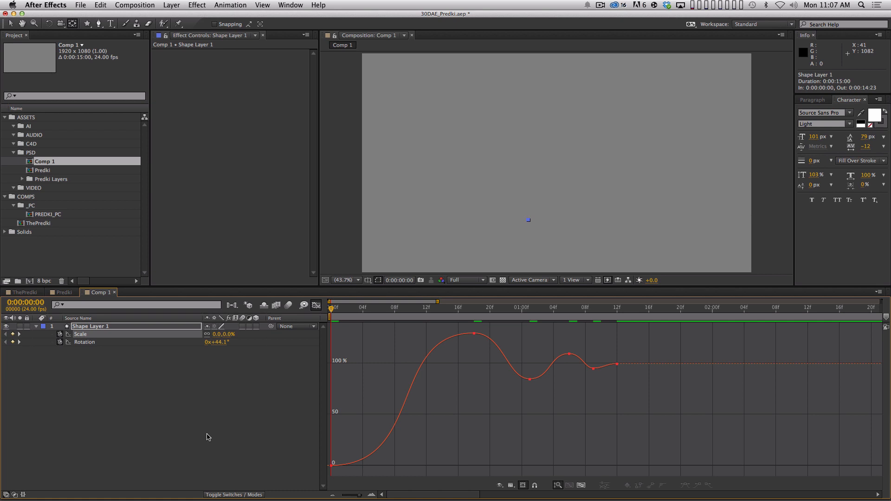
{"action": "key", "text": "F4"}
{"action": "key", "text": "F4"}
{"action": "left_click", "coordinate": [131, 343]}
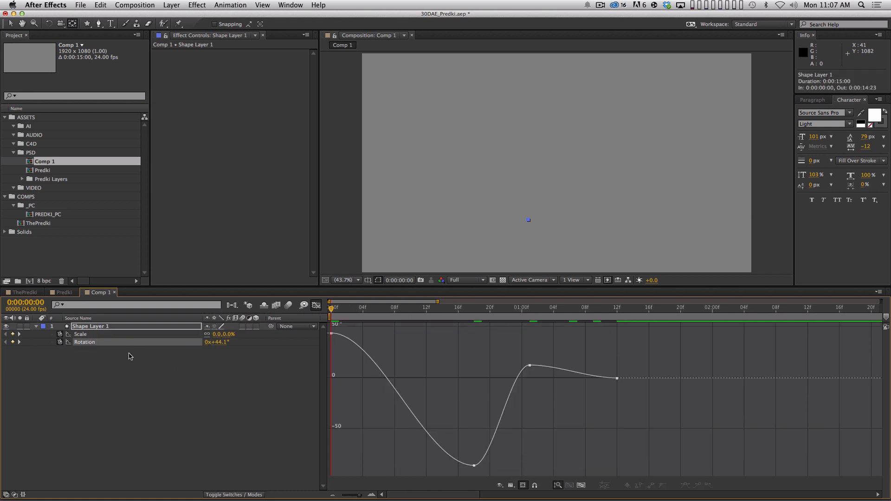
{"action": "left_click", "coordinate": [79, 335]}
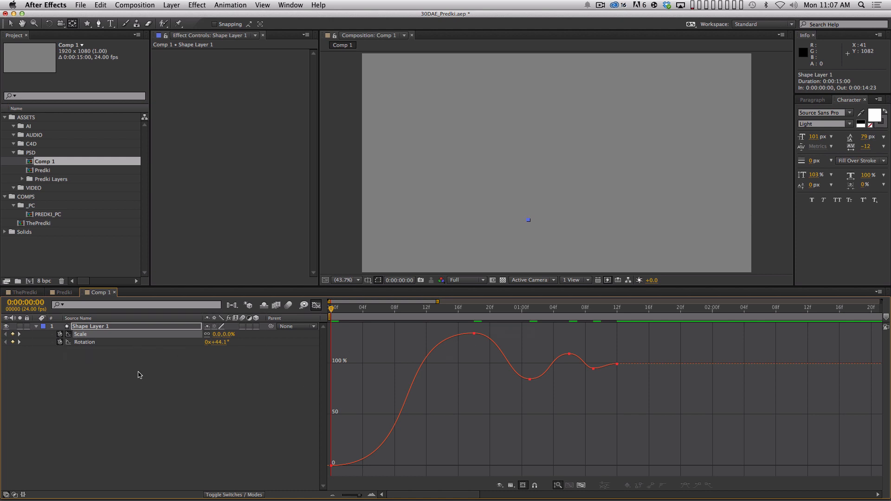
- Add Rotation keyframes at 0:00:01:06 and 0:00:01:09 on the star's existing curve, timed to match the Scale keyframes
{"action": "left_click", "coordinate": [98, 350]}
{"action": "left_click", "coordinate": [89, 342]}
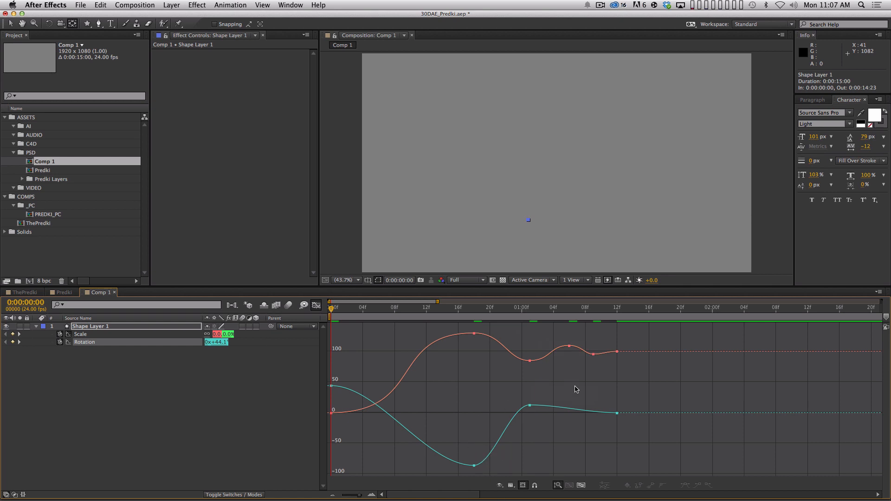
{"action": "left_click", "coordinate": [569, 311]}
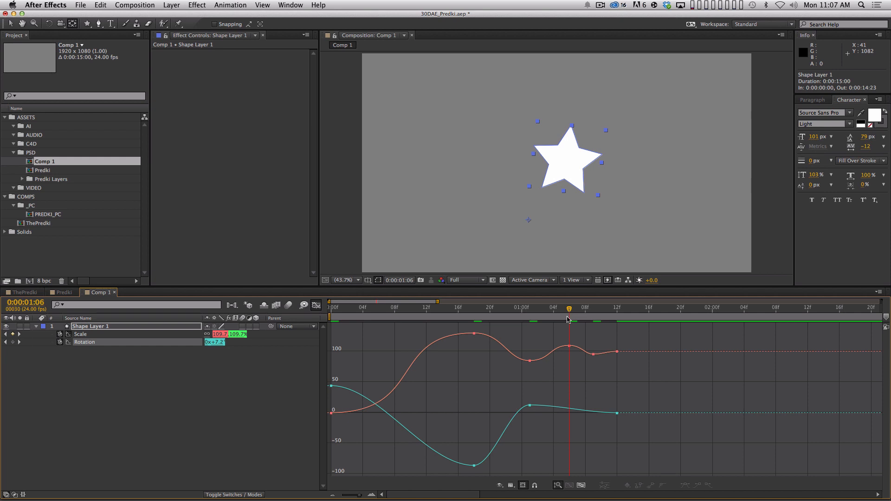
{"action": "left_click", "coordinate": [569, 411], "text": "super"}
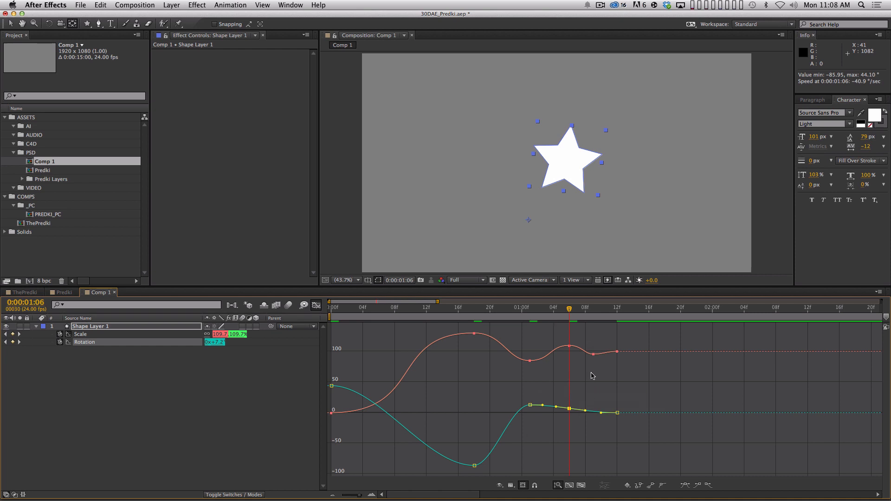
{"action": "left_click_drag", "start_coordinate": [570, 309], "coordinate": [593, 308]}
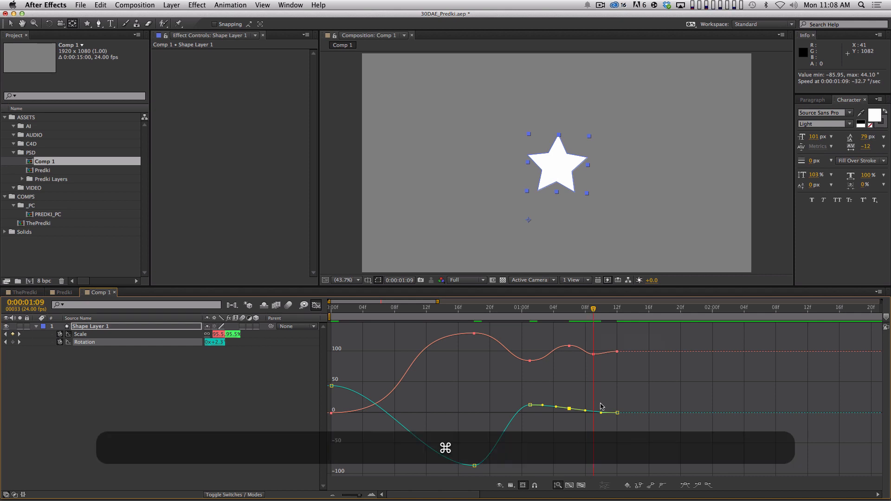
{"action": "left_click", "coordinate": [593, 412], "text": "super"}
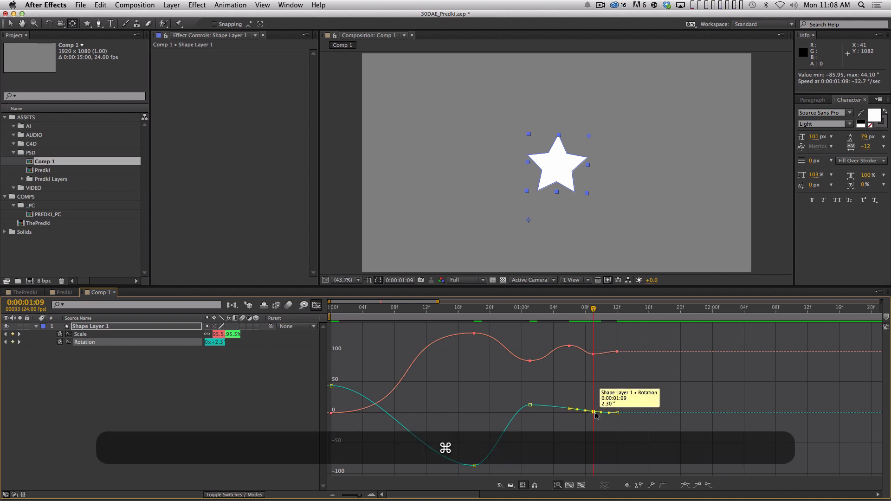
- Lower the 0:00:01:06 Rotation keyframe to about -7° and raise the 0:00:01:09 keyframe above zero for a decaying swing
{"action": "left_click", "coordinate": [600, 310]}
{"action": "left_click_drag", "start_coordinate": [600, 310], "coordinate": [569, 323]}
{"action": "left_click_drag", "start_coordinate": [570, 410], "coordinate": [592, 408]}
{"action": "key", "text": "equal"}
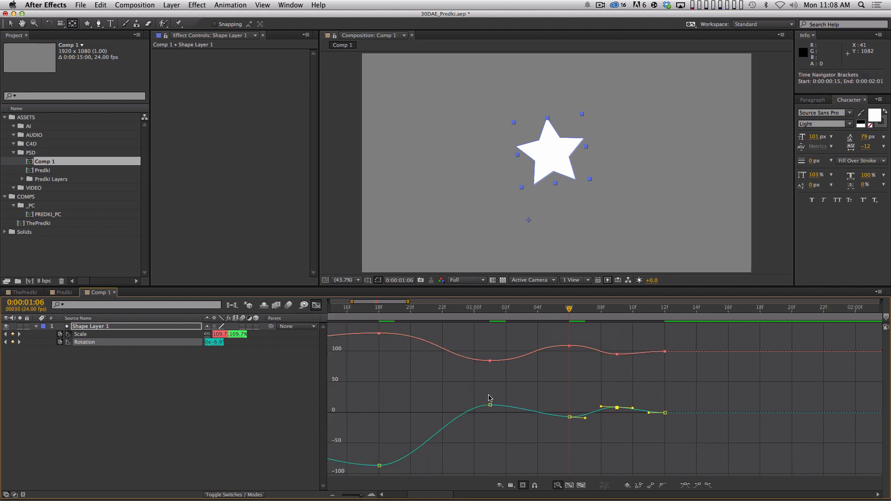
- Nudge all the Rotation keyframes and the first Scale keyframe up together by about 1.5 in the graph
{"action": "left_click", "coordinate": [623, 395]}
{"action": "left_click_drag", "start_coordinate": [697, 384], "coordinate": [301, 473]}
{"action": "left_click_drag", "start_coordinate": [399, 422], "coordinate": [401, 421]}
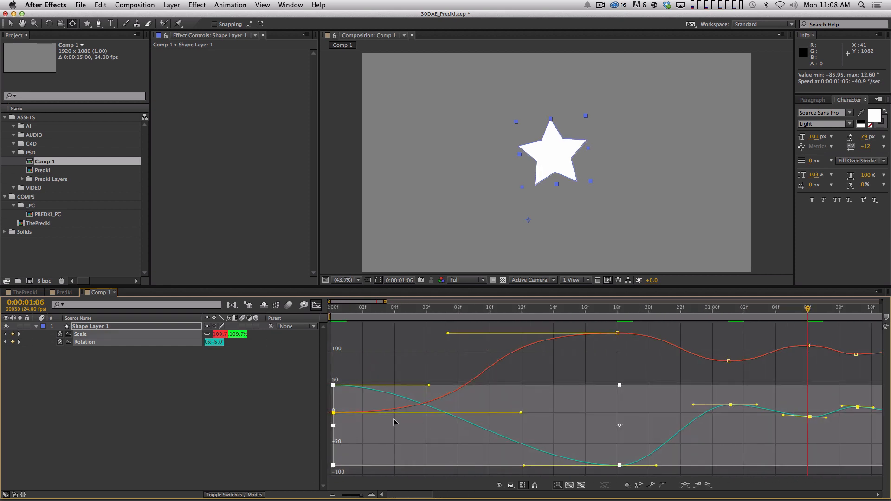
{"action": "left_click", "coordinate": [124, 354]}
{"action": "left_click", "coordinate": [116, 343], "text": "super"}
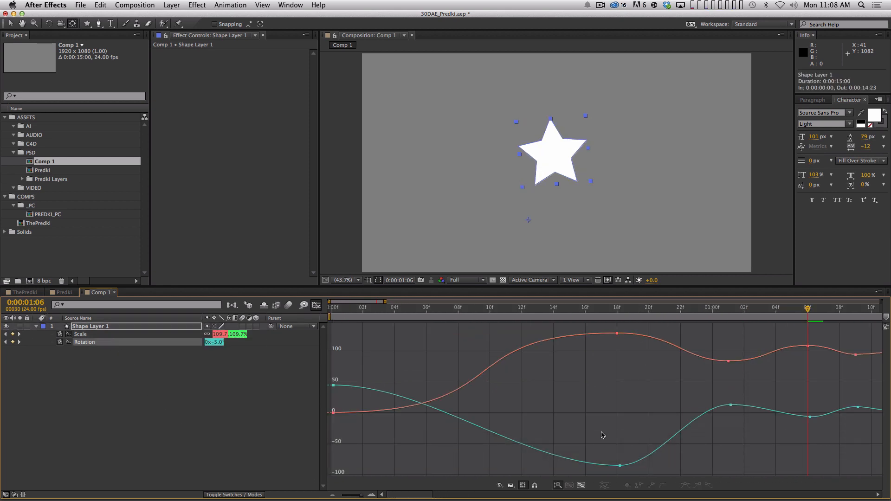
- Level every Rotation keyframe of the star with Easy Ease
{"action": "key", "text": "minus"}
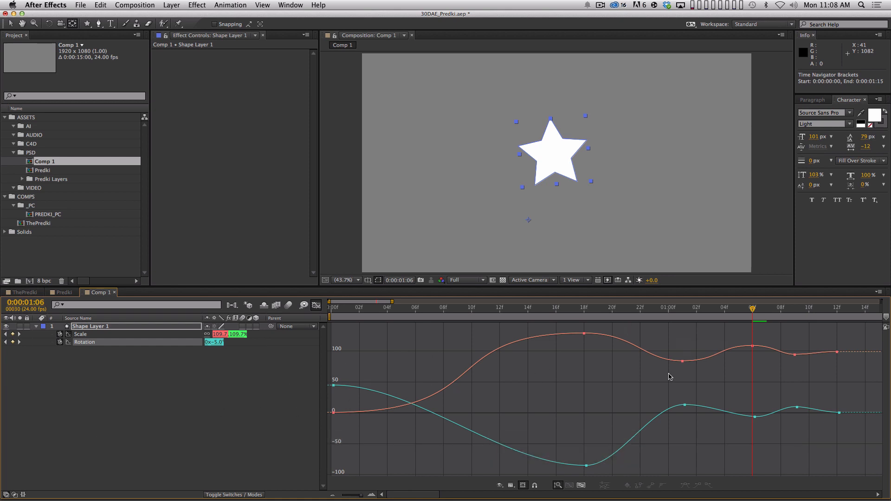
{"action": "left_click", "coordinate": [115, 351]}
{"action": "left_click", "coordinate": [93, 343]}
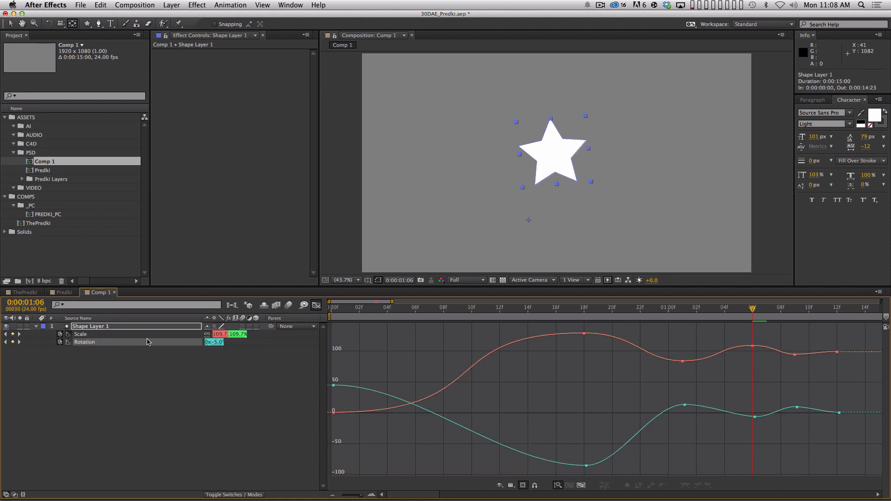
{"action": "left_click", "coordinate": [85, 344]}
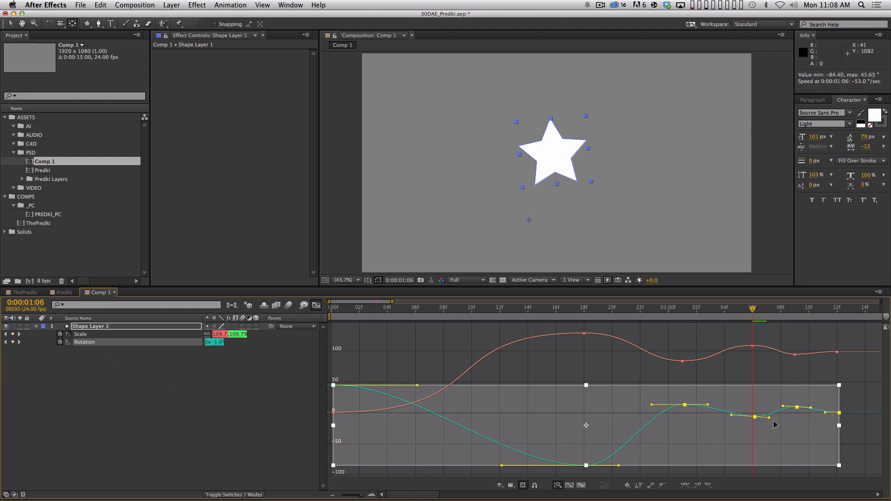
{"action": "key", "text": "F9"}
- Undo a trial stretch of the selected Rotation keyframes and turn off the keyframe transform box
{"action": "left_click_drag", "start_coordinate": [585, 384], "coordinate": [585, 354]}
{"action": "key", "text": "super+z"}
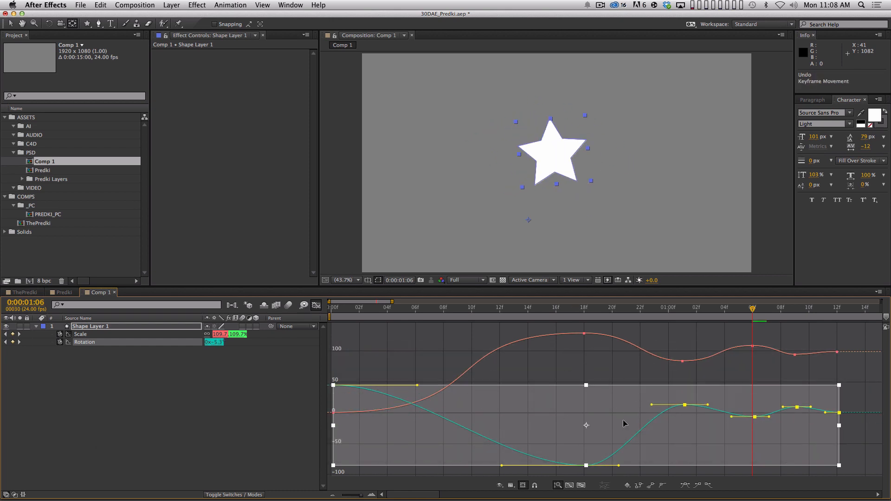
{"action": "left_click", "coordinate": [523, 486]}
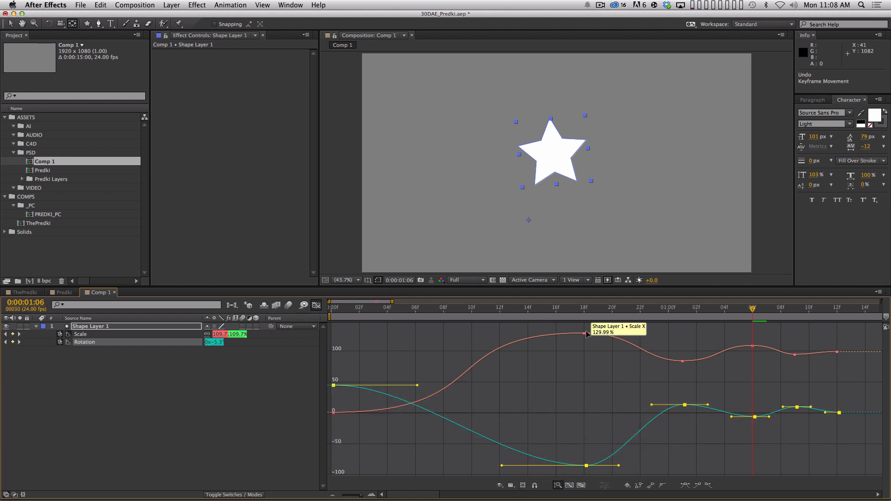
- Lengthen the first Rotation keyframe's outgoing handle to about 0:00:00:08 and the 0:00:00:18 keyframe's handles to about 0:00:00:10 and 0:00:00:23
{"action": "left_click_drag", "start_coordinate": [555, 426], "coordinate": [612, 477]}
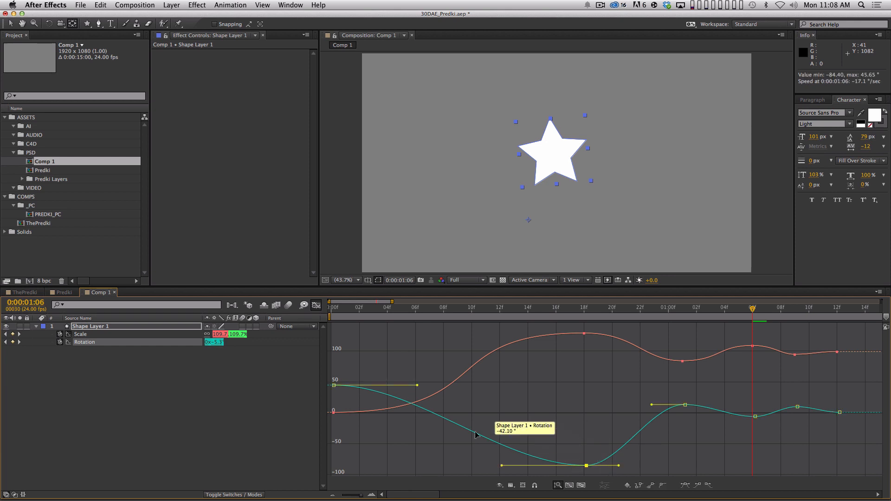
{"action": "left_click_drag", "start_coordinate": [413, 388], "coordinate": [446, 388]}
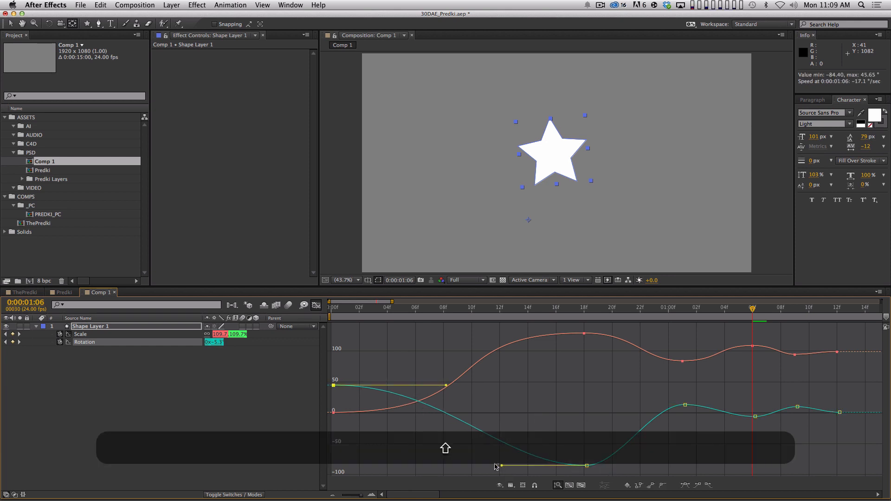
{"action": "left_click_drag", "start_coordinate": [502, 466], "coordinate": [468, 465]}
{"action": "left_click_drag", "start_coordinate": [619, 466], "coordinate": [652, 466]}
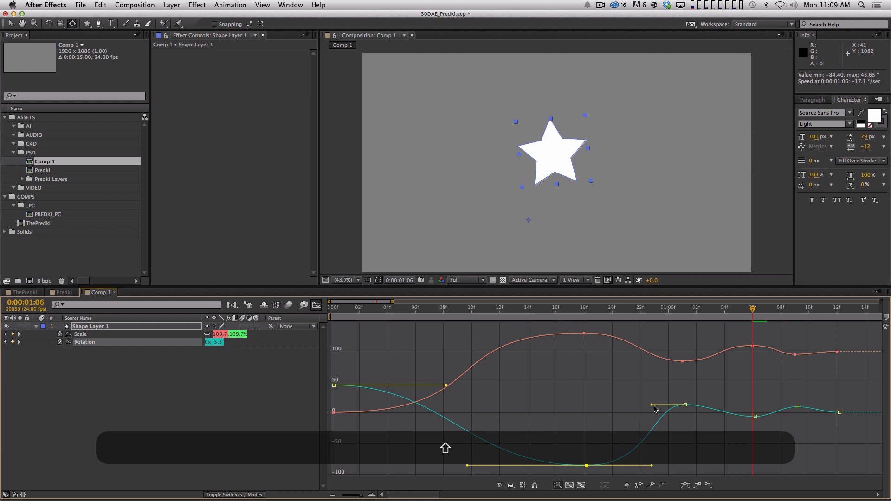
- Lengthen the 0:00:01:01 Rotation keyframe's incoming handle to about 0:00:00:22 and its outgoing handle to about 0:00:01:03
{"action": "left_click_drag", "start_coordinate": [652, 405], "coordinate": [637, 405]}
{"action": "left_click", "coordinate": [731, 415]}
{"action": "left_click_drag", "start_coordinate": [709, 405], "coordinate": [715, 405]}
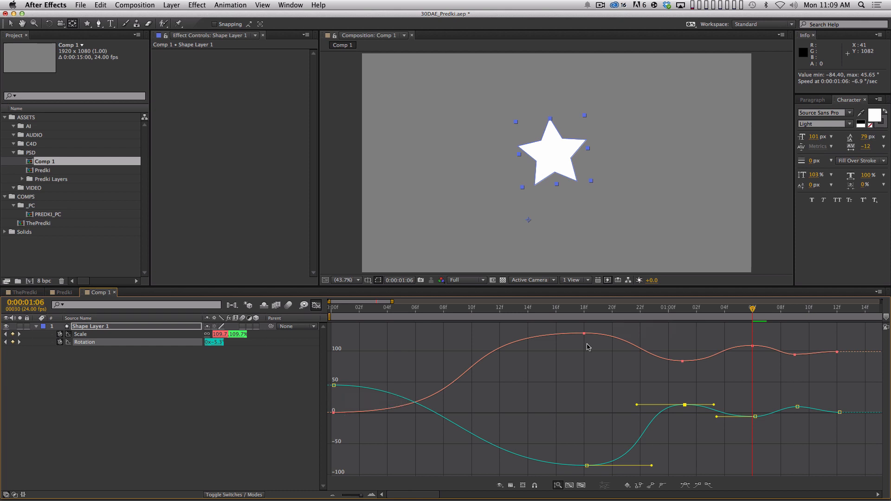
- Fine-tune the easing handles around the 0:00:01:09 Rotation and Scale keyframes
{"action": "left_click", "coordinate": [798, 406]}
{"action": "key", "text": "shift"}
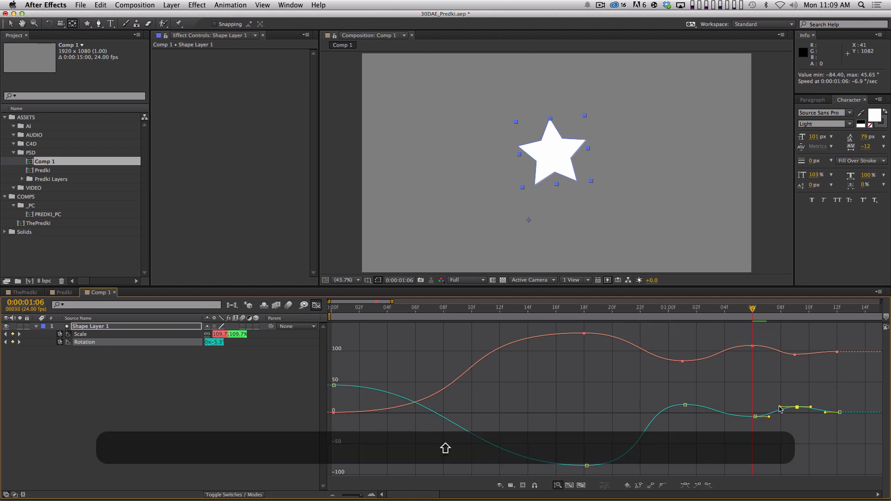
{"action": "left_click_drag", "start_coordinate": [816, 405], "coordinate": [819, 415]}
{"action": "left_click", "coordinate": [837, 352]}
{"action": "left_click_drag", "start_coordinate": [812, 355], "coordinate": [817, 352]}
{"action": "left_click", "coordinate": [817, 406]}
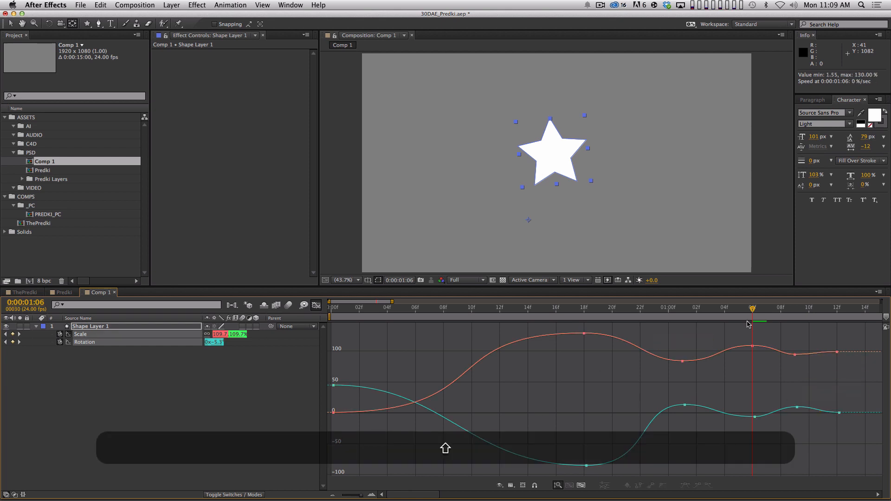
- End the work area at 0:00:01:13 and RAM preview the star's motion from the first frame
{"action": "left_click", "coordinate": [851, 306]}
{"action": "key", "text": "n"}
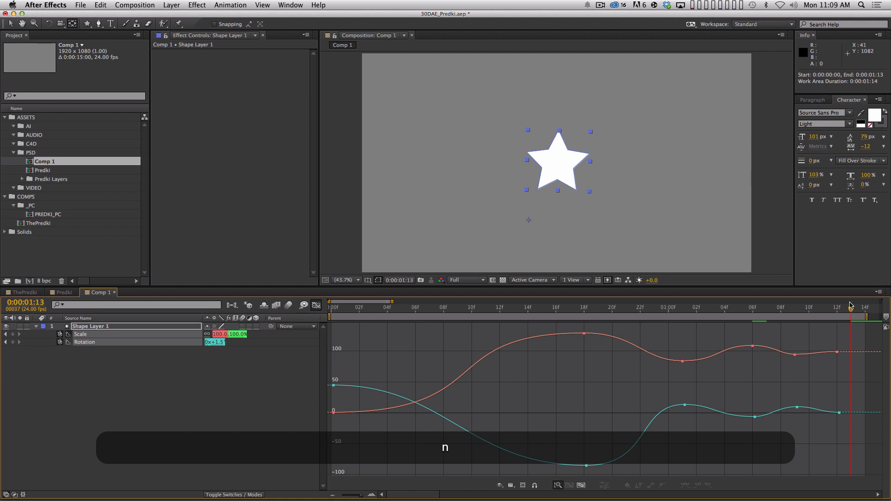
{"action": "key", "text": "Home"}
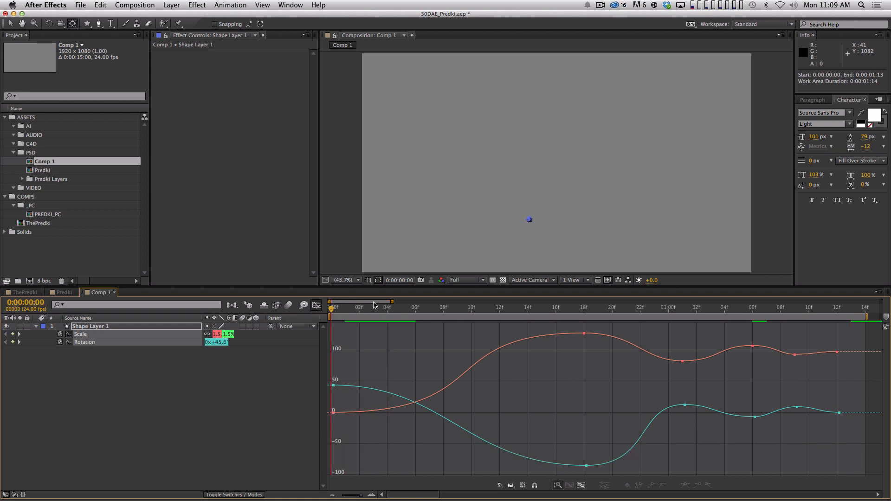
{"action": "key", "text": "KP_0"}
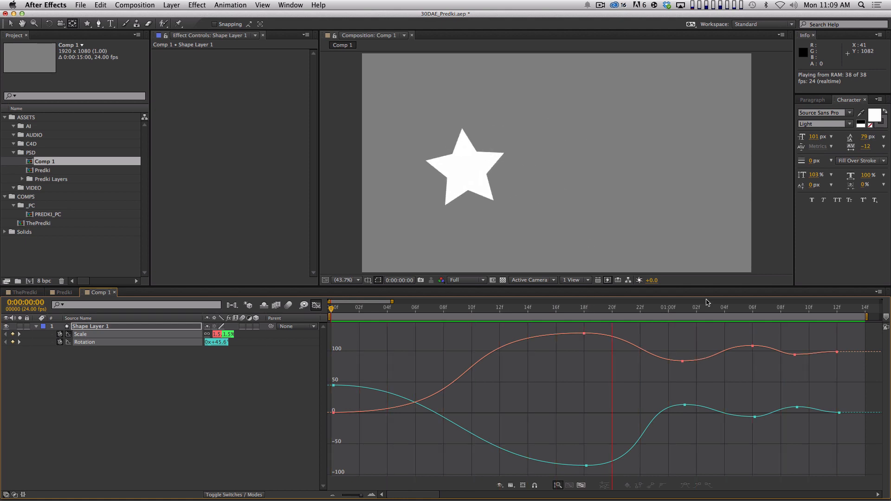
- Set the star's Rotation to 0° at the last keyframe, 0:00:01:12
{"action": "key", "text": "minus"}
{"action": "key", "text": "minus"}
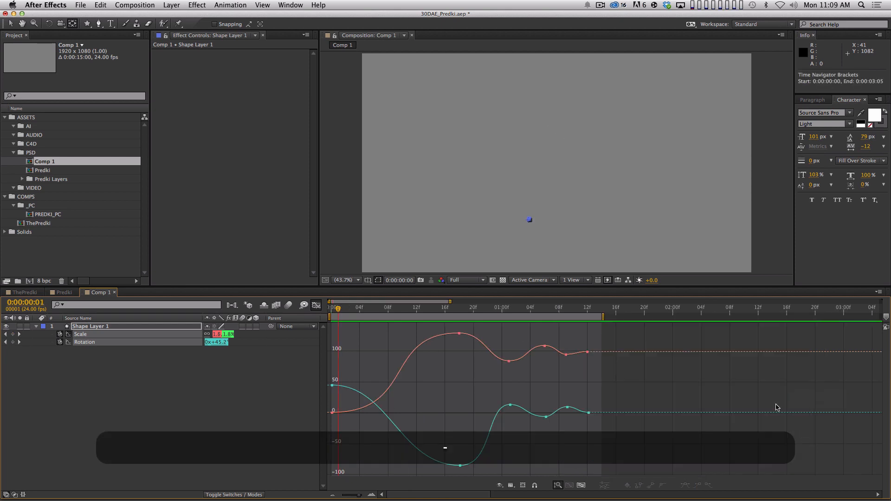
{"action": "left_click", "coordinate": [588, 310], "text": "shift"}
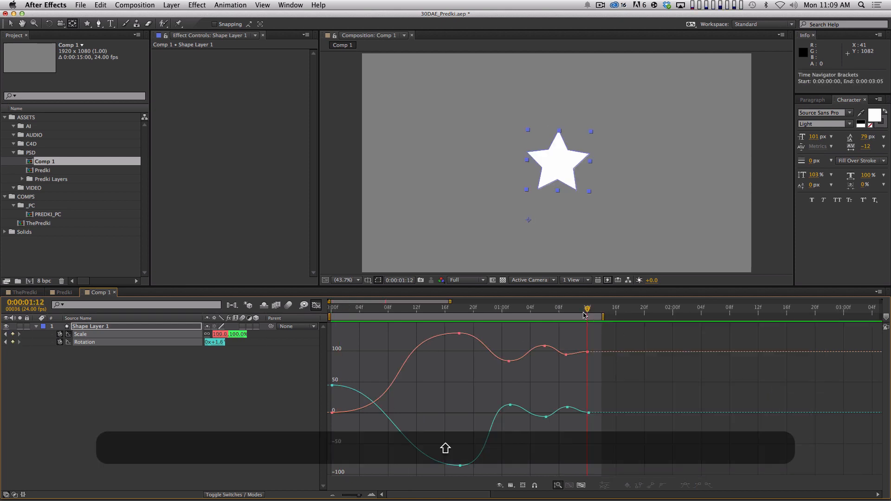
{"action": "left_click", "coordinate": [261, 409]}
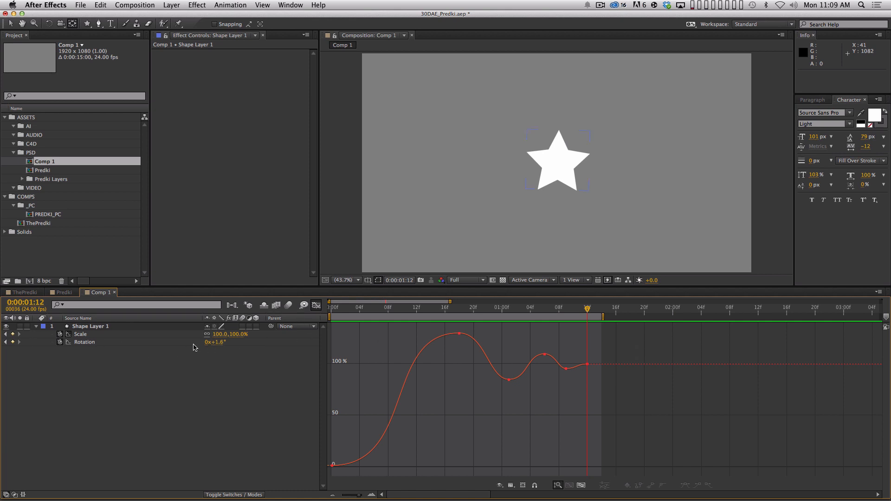
{"action": "left_click", "coordinate": [217, 342]}
{"action": "type", "text": "0"}
{"action": "key", "text": "Return"}
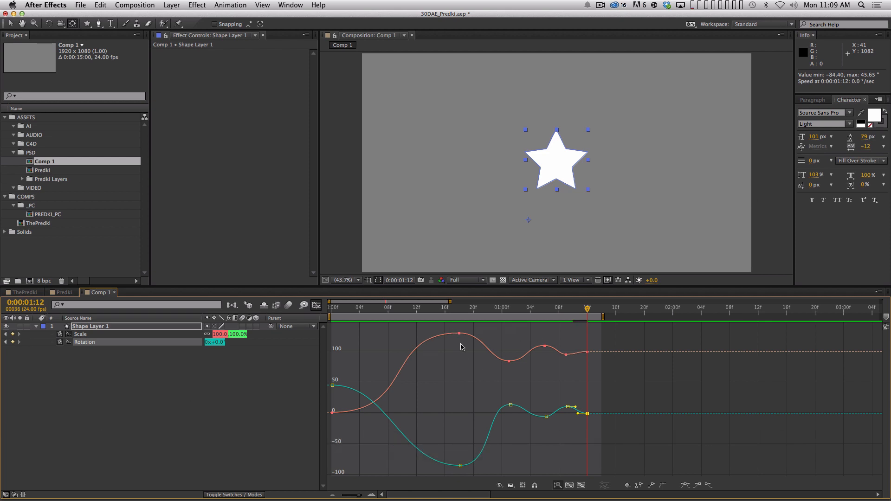
- Preview the motion and examine the swing frame by frame from 0:00:00:18 to 0:00:00:22
{"action": "key", "text": "KP_0"}
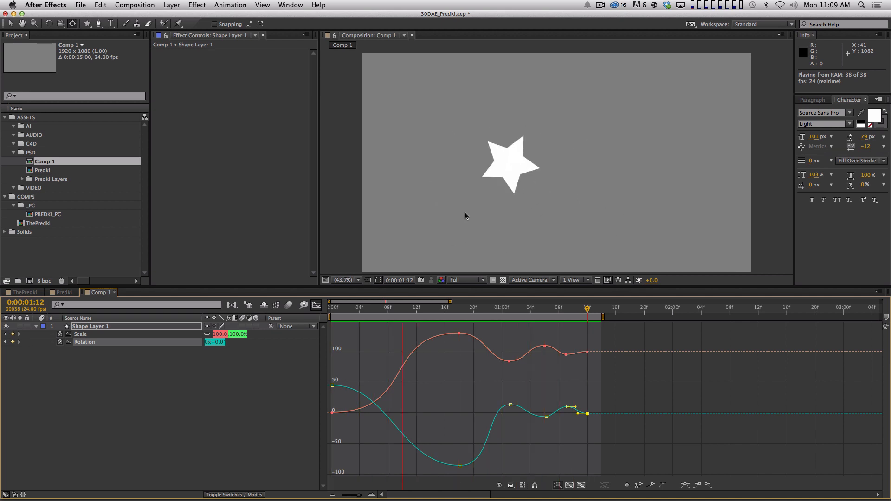
{"action": "key", "text": "space"}
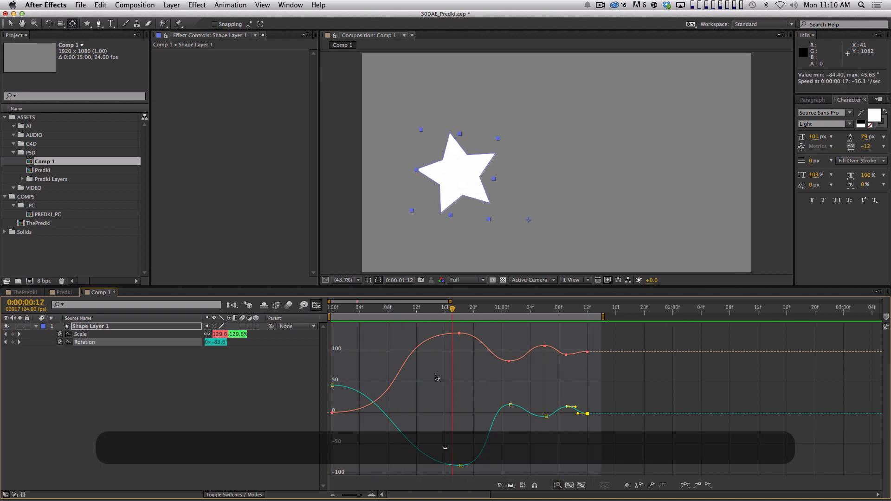
{"action": "left_click", "coordinate": [461, 466]}
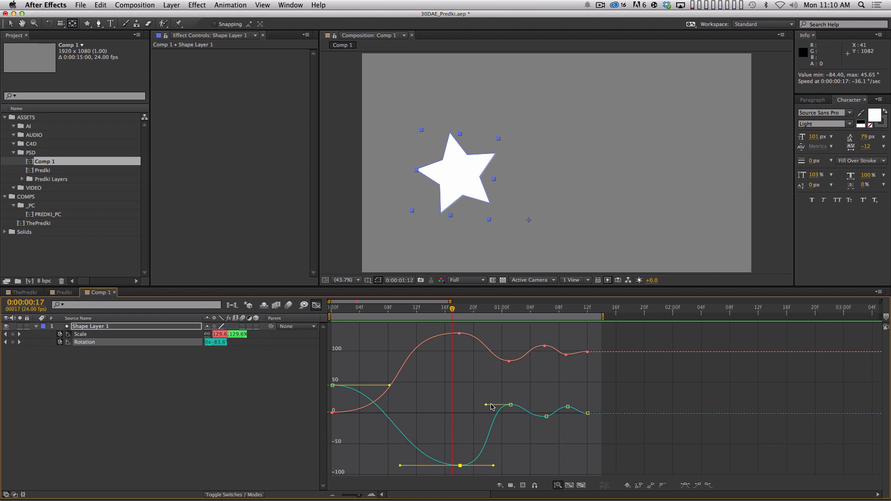
{"action": "left_click_drag", "start_coordinate": [389, 311], "coordinate": [459, 321]}
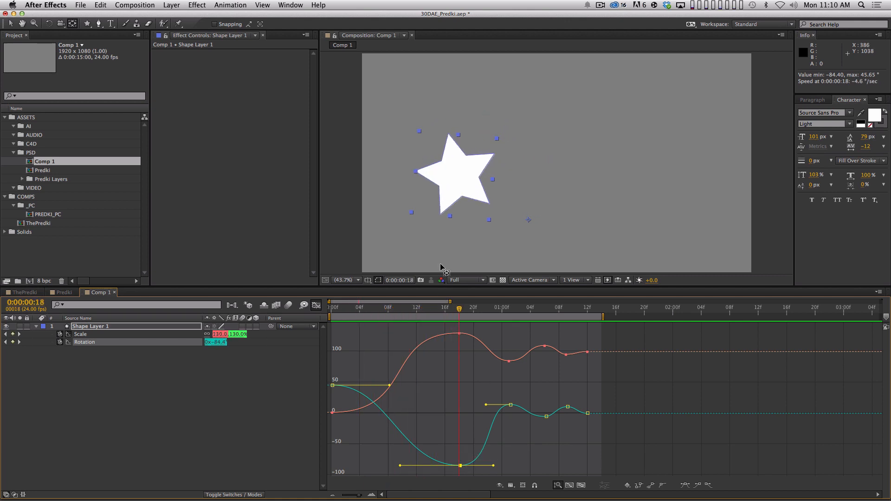
{"action": "key", "text": "Page_Down"}
{"action": "key", "text": "Page_Down"}
{"action": "key", "text": "Page_Down"}
{"action": "key", "text": "Page_Down"}
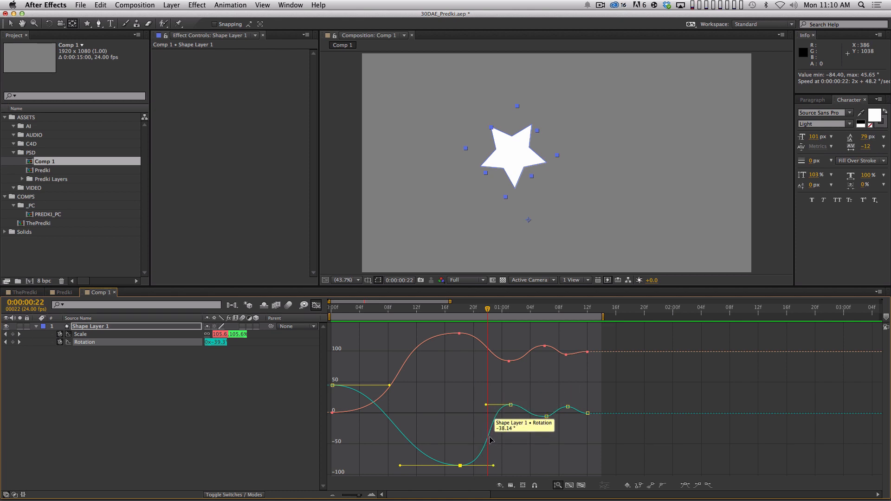
- Shorten the 0:00:00:18 Rotation keyframe's outgoing handle to about 0:00:00:22 and the 0:00:01:01 keyframe's incoming handle to about 0:00:00:23, and preview the motion
{"action": "left_click_drag", "start_coordinate": [486, 407], "coordinate": [493, 409]}
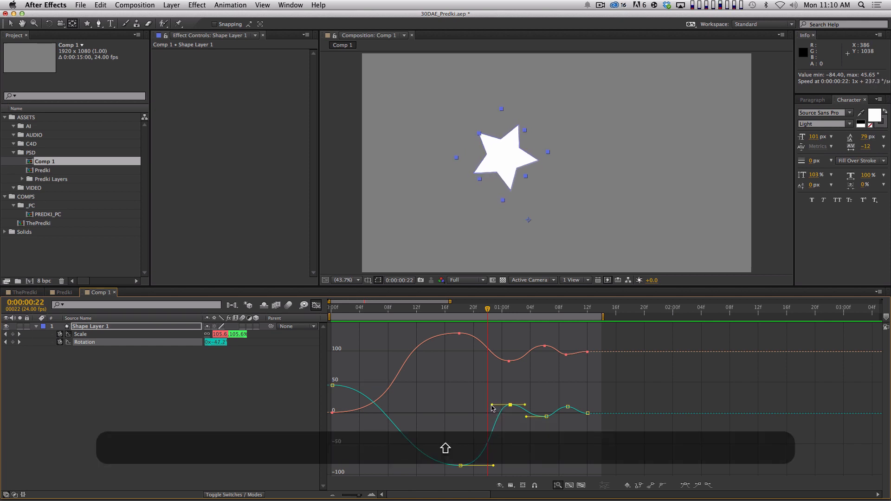
{"action": "key", "text": "shift+super+z"}
{"action": "left_click_drag", "start_coordinate": [493, 466], "coordinate": [483, 464]}
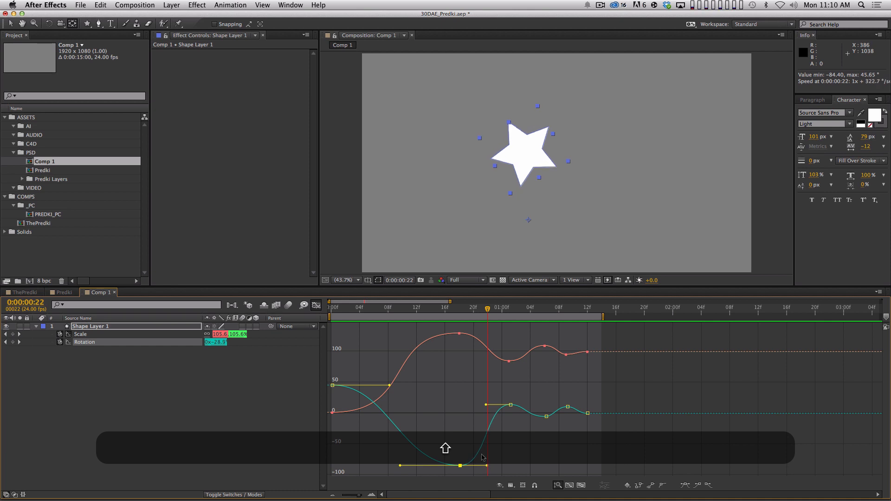
{"action": "left_click_drag", "start_coordinate": [487, 406], "coordinate": [494, 405]}
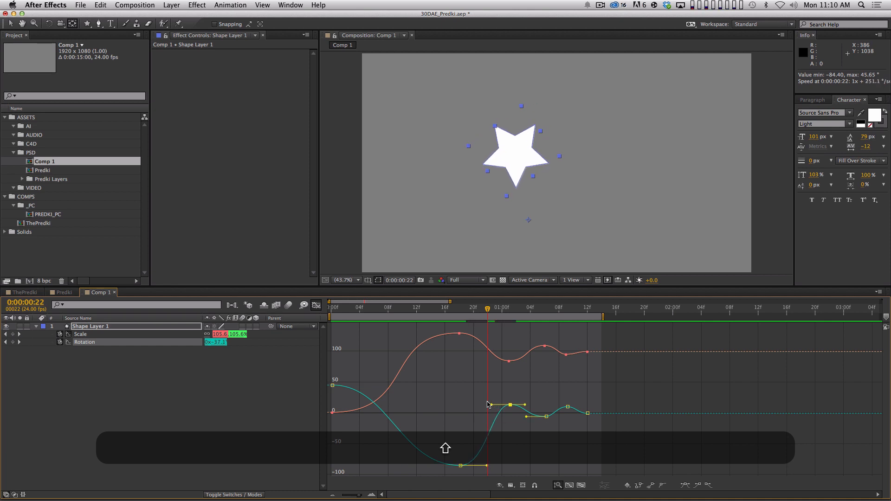
{"action": "key", "text": "shift+KP_0"}
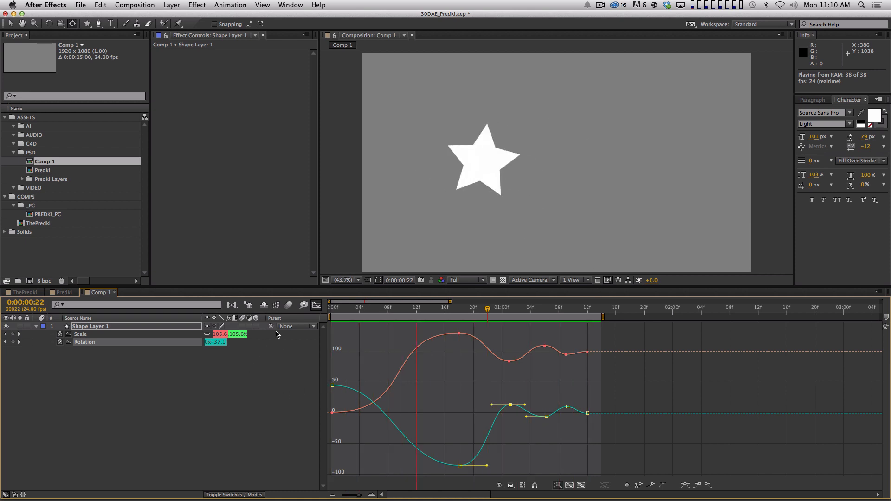
- Enable motion blur for the star layer and preview the motion
{"action": "key", "text": "space"}
{"action": "left_click", "coordinate": [242, 327]}
{"action": "key", "text": "KP_0"}
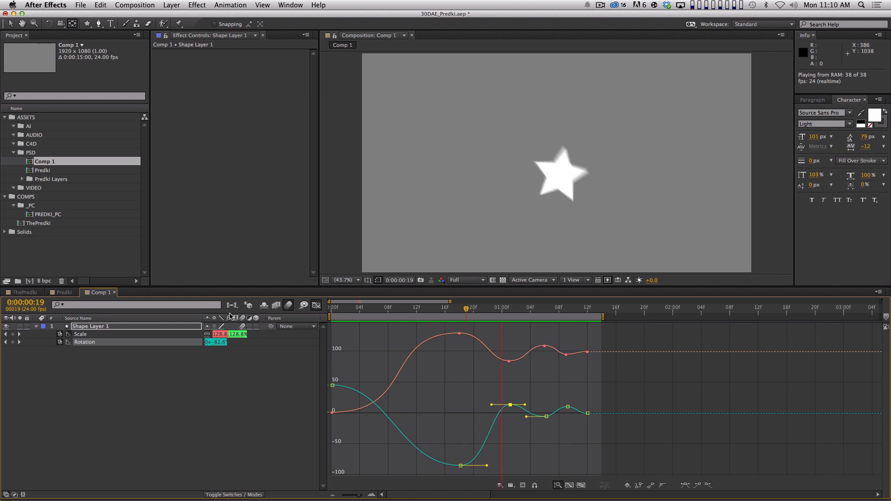
{"action": "key", "text": "space"}
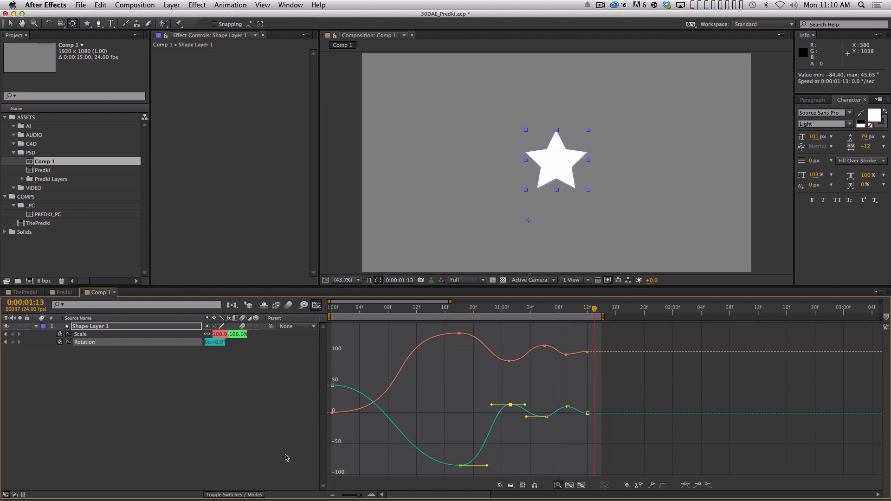
- Close the Graph Editor to show the keyframes in the layer-bar view, and preview the star's motion
{"action": "left_click", "coordinate": [311, 391]}
{"action": "left_click", "coordinate": [317, 306]}
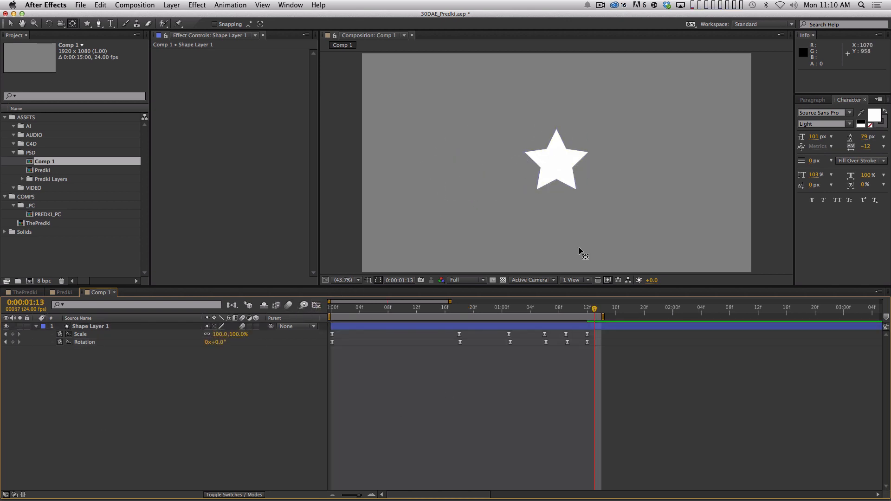
{"action": "key", "text": "space"}
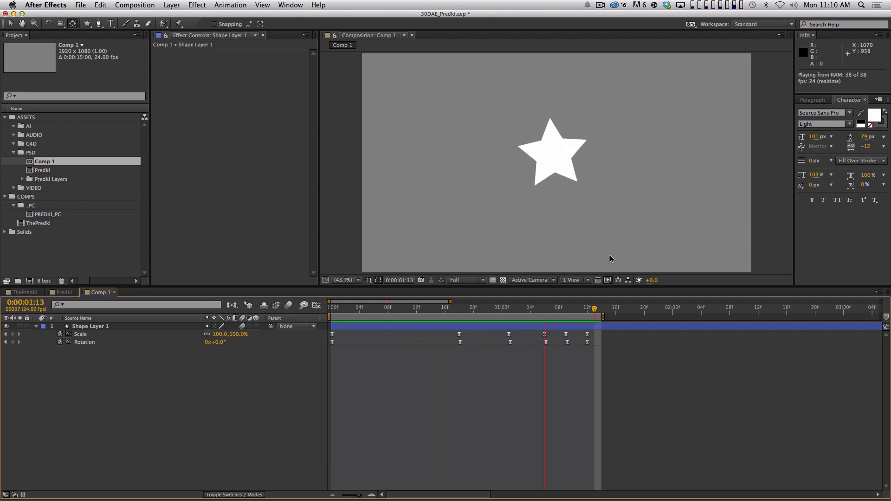
{"action": "key", "text": "space"}
{"action": "left_click_drag", "start_coordinate": [375, 309], "coordinate": [560, 308]}
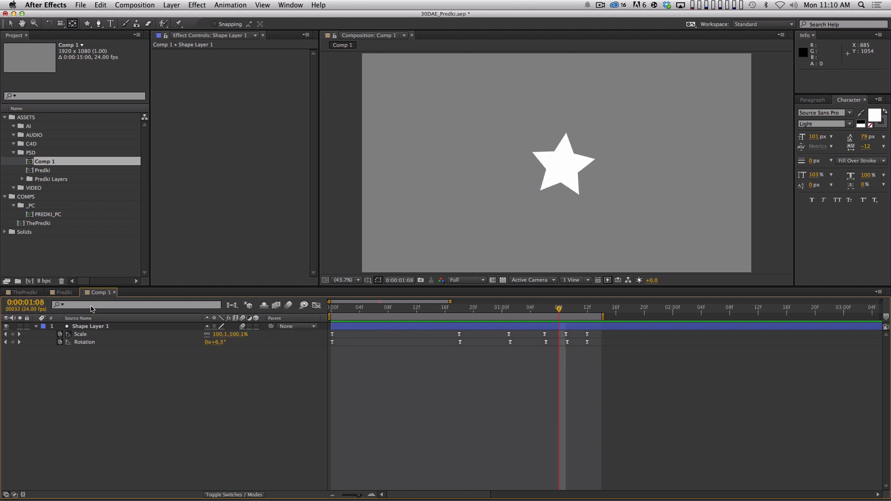
- RAM preview the letter animation in ThePredki composition and return to Comp 1
{"action": "left_click", "coordinate": [65, 293]}
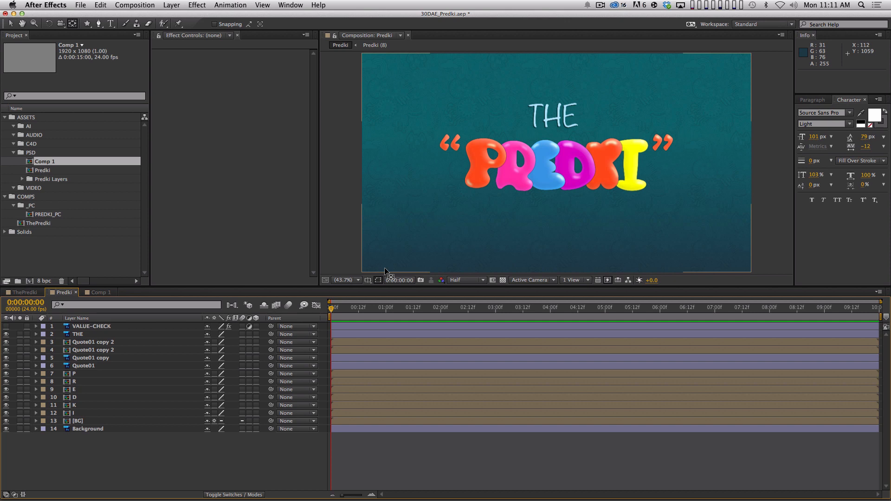
{"action": "left_click", "coordinate": [26, 292]}
{"action": "key", "text": "0"}
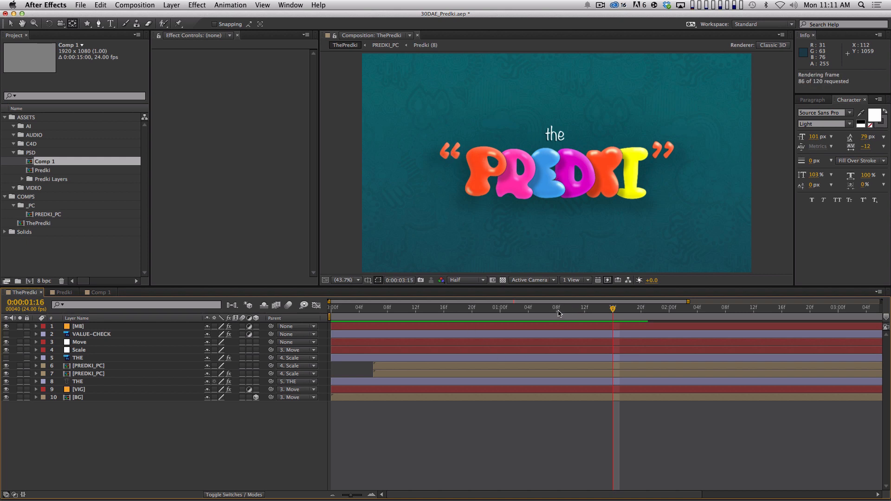
{"action": "key", "text": "space"}
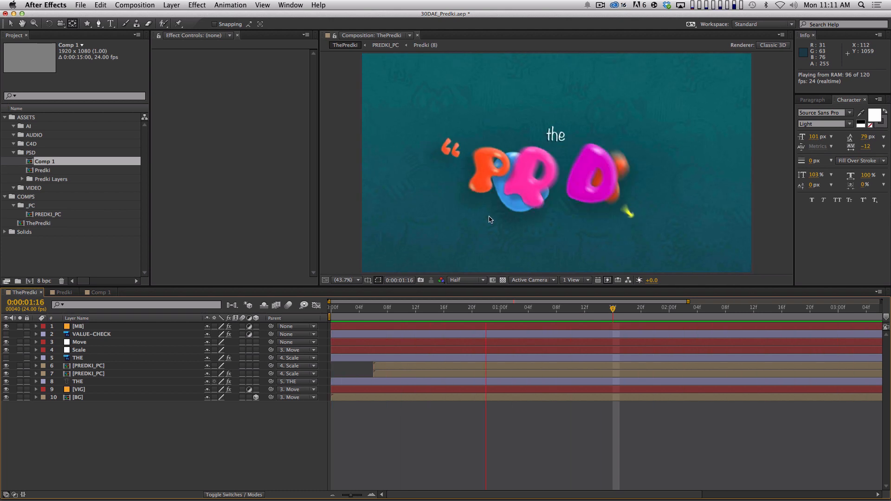
{"action": "key", "text": "space"}
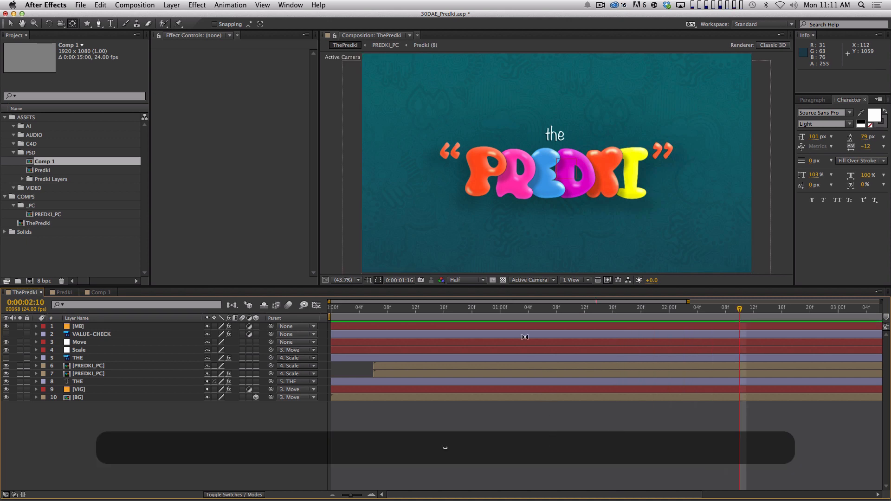
{"action": "left_click_drag", "start_coordinate": [424, 311], "coordinate": [359, 308]}
{"action": "left_click", "coordinate": [102, 292]}
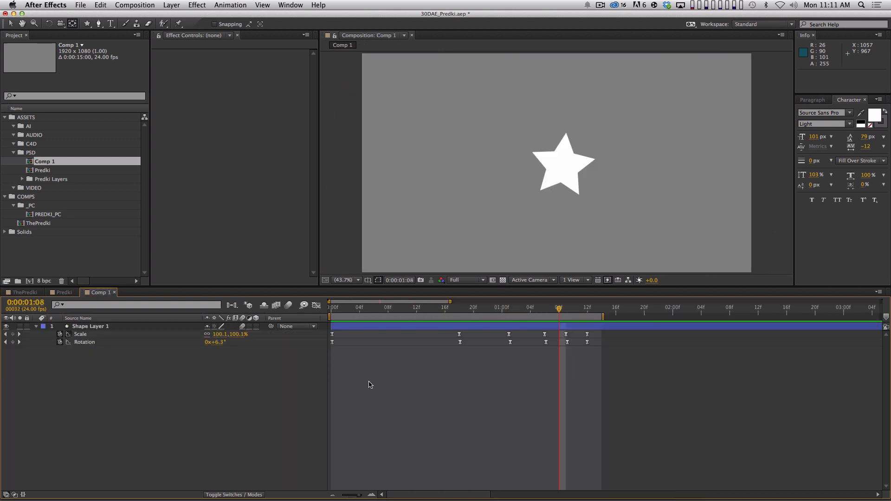
- Move the star layer's anchor point to above the star's top tip with the Pan Behind tool and preview the motion
{"action": "left_click", "coordinate": [120, 328]}
{"action": "left_click_drag", "start_coordinate": [537, 320], "coordinate": [623, 310]}
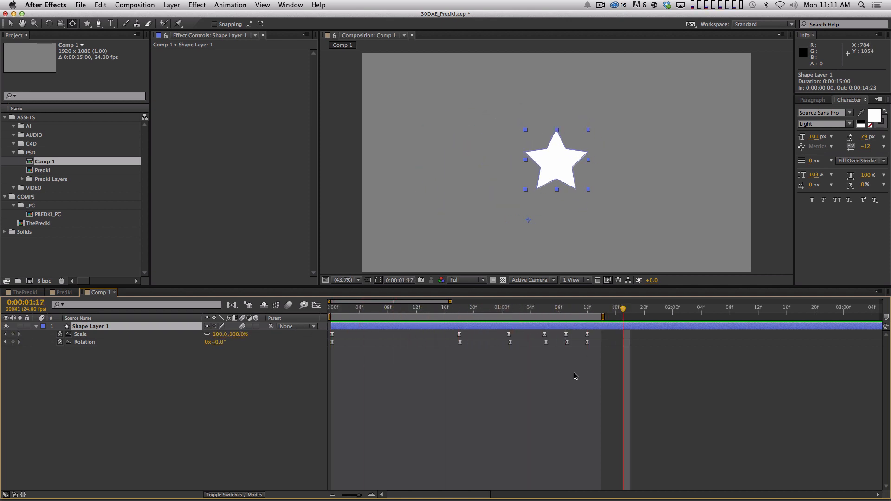
{"action": "left_click", "coordinate": [539, 393]}
{"action": "left_click", "coordinate": [447, 325]}
{"action": "key", "text": "y"}
{"action": "left_click_drag", "start_coordinate": [530, 221], "coordinate": [538, 181]}
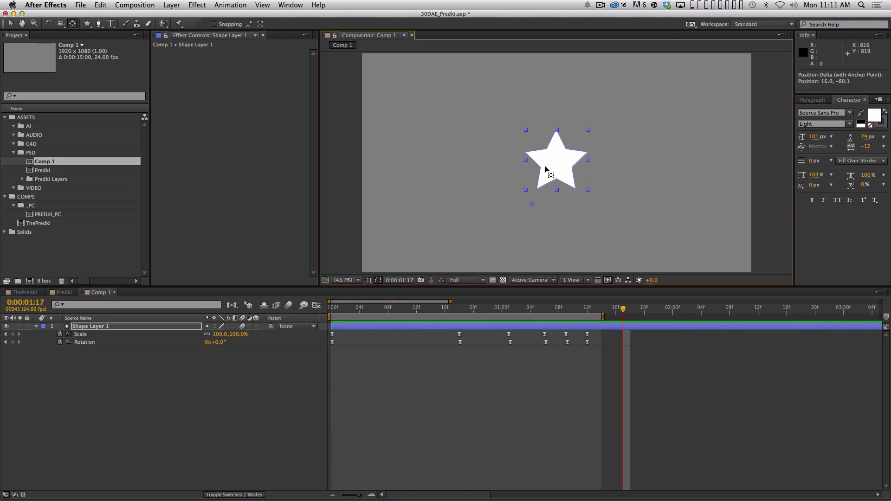
{"action": "key", "text": "KP_0"}
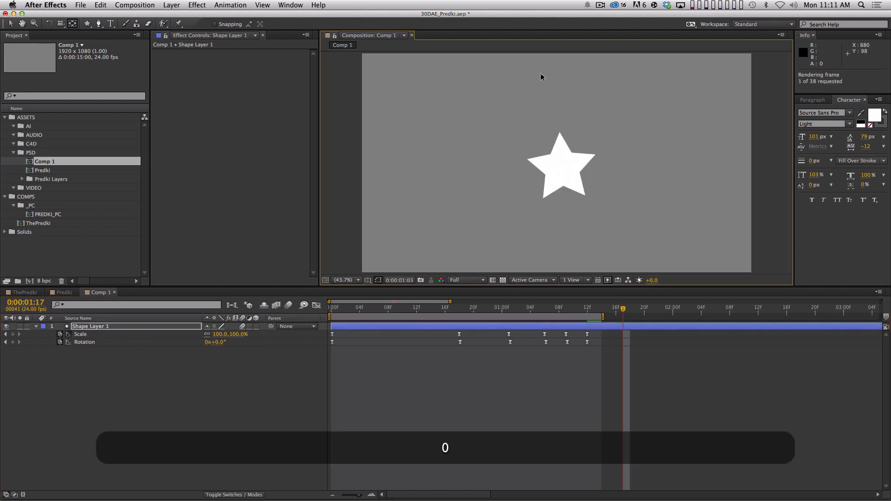
{"action": "key", "text": "space"}
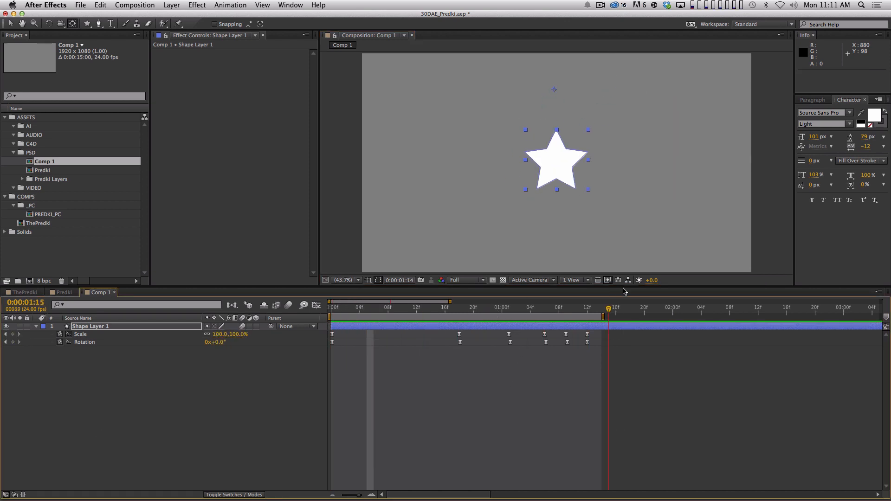
- Try the star's anchor point at its lower right and at its lower left, outside the shape, previewing the motion each time
{"action": "left_click_drag", "start_coordinate": [554, 90], "coordinate": [591, 217]}
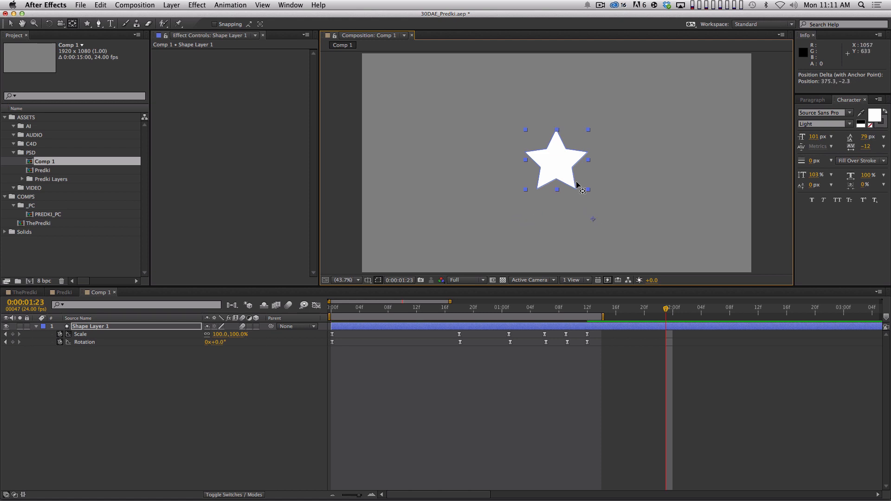
{"action": "key", "text": "KP_0"}
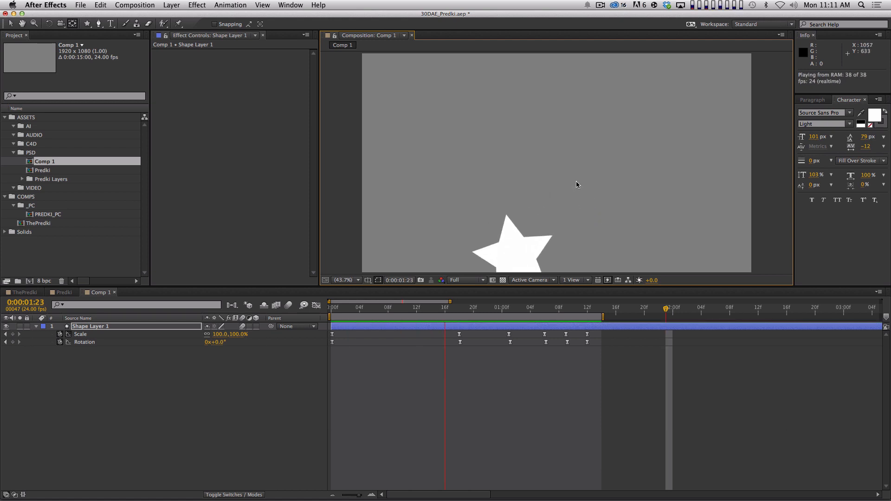
{"action": "key", "text": "space"}
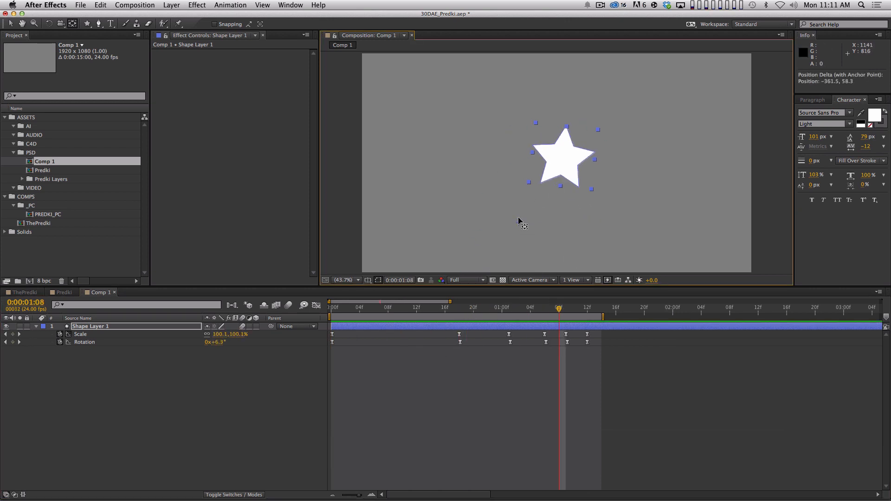
{"action": "key", "text": "KP_0"}
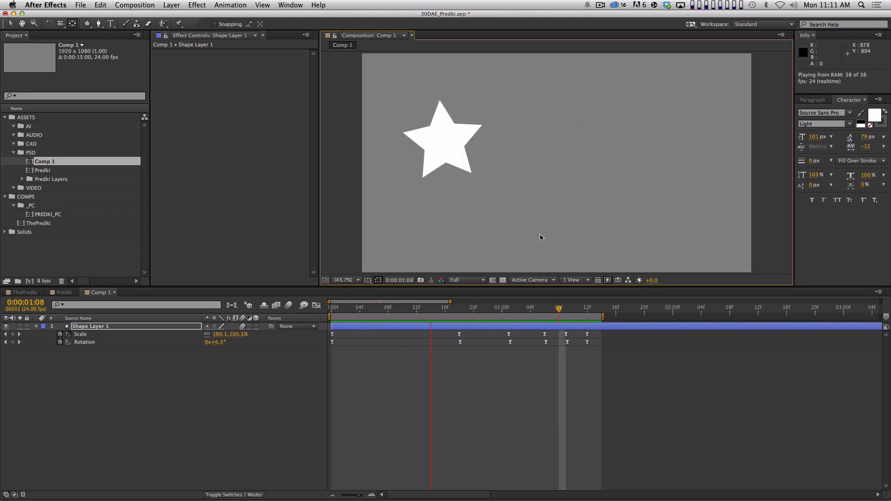
{"action": "key", "text": "space"}
- Place the star's anchor point on its lower-left tip, preview the motion, and return to the first frame
{"action": "left_click_drag", "start_coordinate": [457, 309], "coordinate": [581, 297]}
{"action": "left_click_drag", "start_coordinate": [511, 219], "coordinate": [535, 190]}
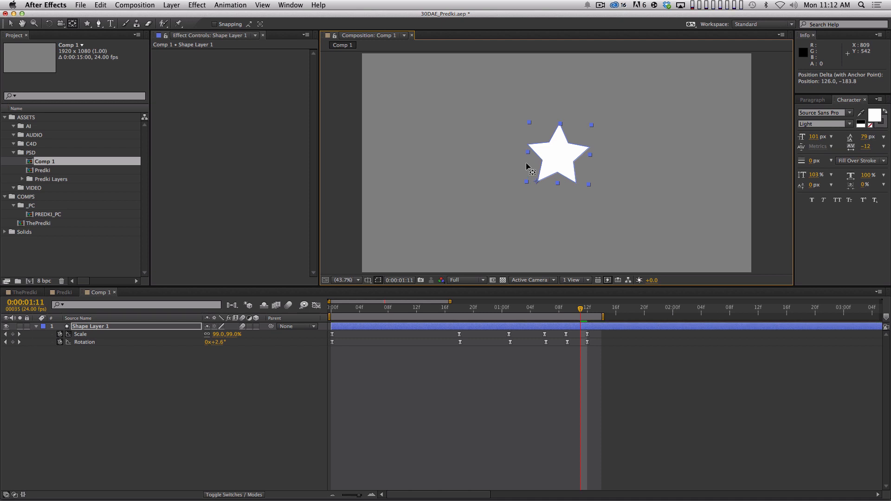
{"action": "key", "text": "KP_0"}
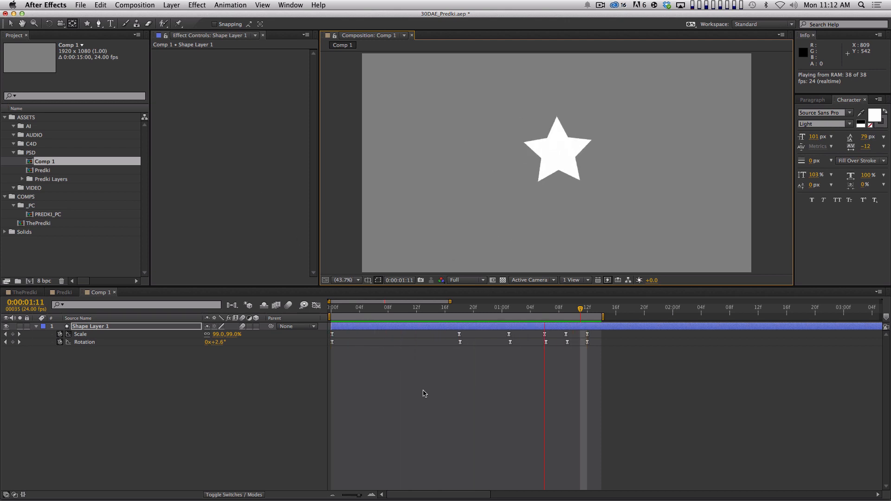
{"action": "key", "text": "space"}
{"action": "left_click", "coordinate": [461, 396]}
{"action": "left_click_drag", "start_coordinate": [383, 310], "coordinate": [267, 329]}
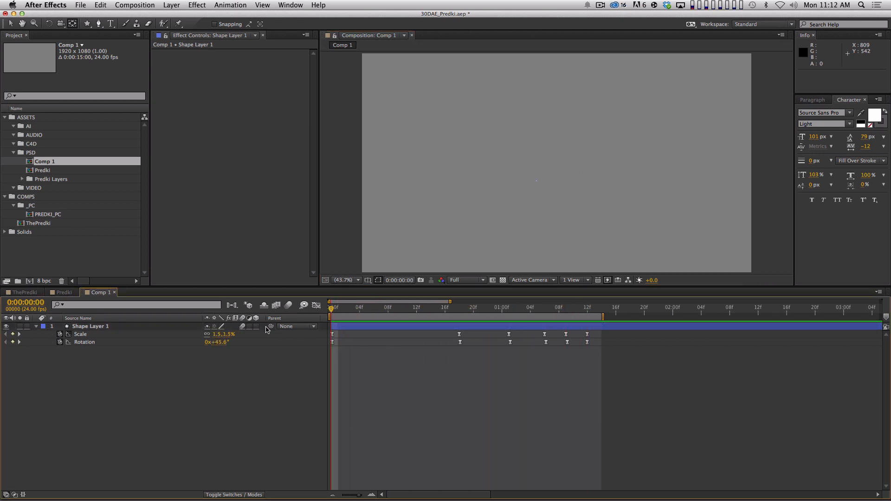
- Display the star's Scale and Rotation curves together in the Graph Editor, preview the motion, and go to 0:00:00:09
{"action": "left_click", "coordinate": [316, 305]}
{"action": "left_click", "coordinate": [123, 335]}
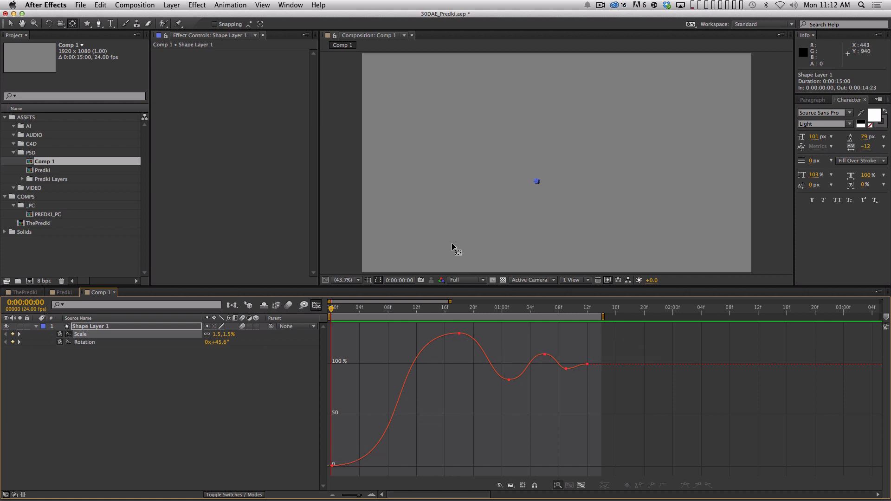
{"action": "key", "text": "v"}
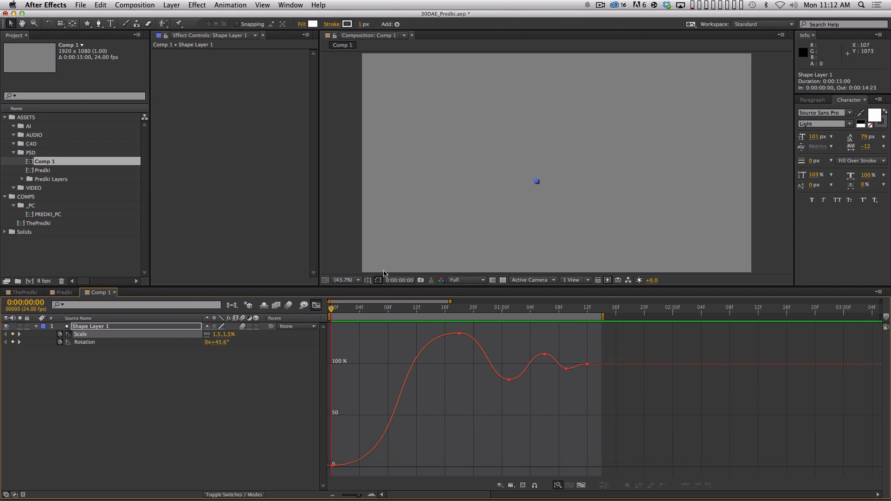
{"action": "left_click", "coordinate": [140, 343], "text": "shift"}
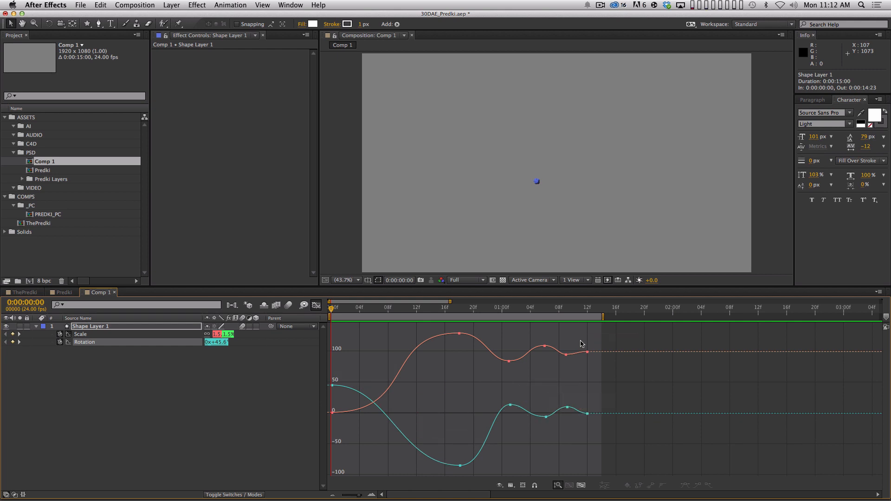
{"action": "key", "text": "KP_0"}
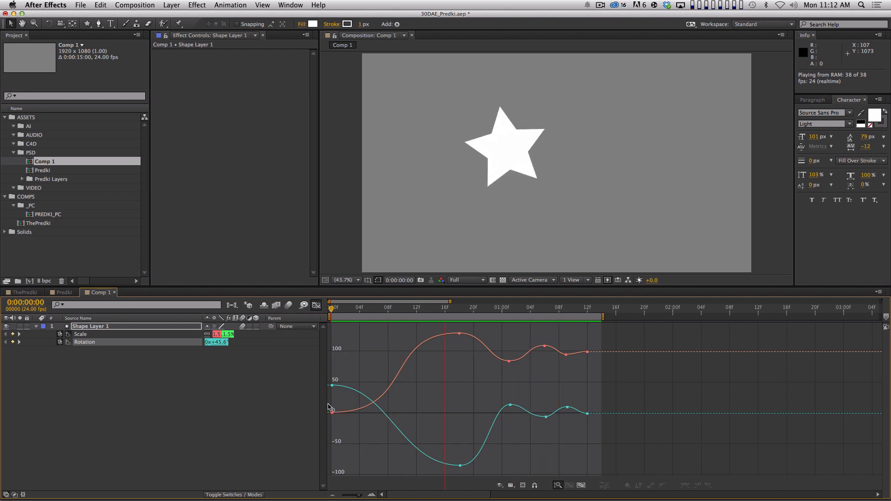
{"action": "key", "text": "space"}
{"action": "mouse_move", "coordinate": [395, 316]}
{"action": "left_mouse_down"}
{"action": "mouse_move", "coordinate": [376, 317]}
{"action": "mouse_move", "coordinate": [395, 317]}
{"action": "left_mouse_up"}
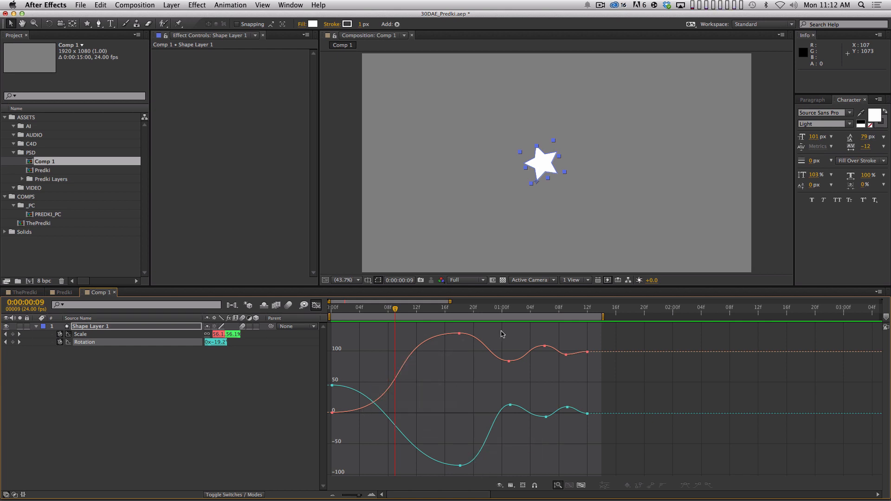
- Examine the speed graph of the Scale and Rotation keyframes and switch back to the value graph
{"action": "left_click", "coordinate": [512, 486]}
{"action": "left_click", "coordinate": [513, 486]}
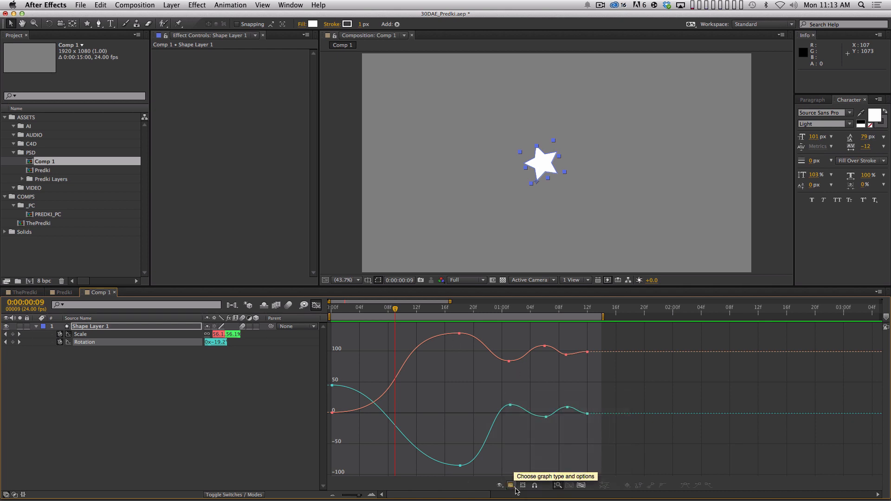
{"action": "left_click", "coordinate": [511, 486]}
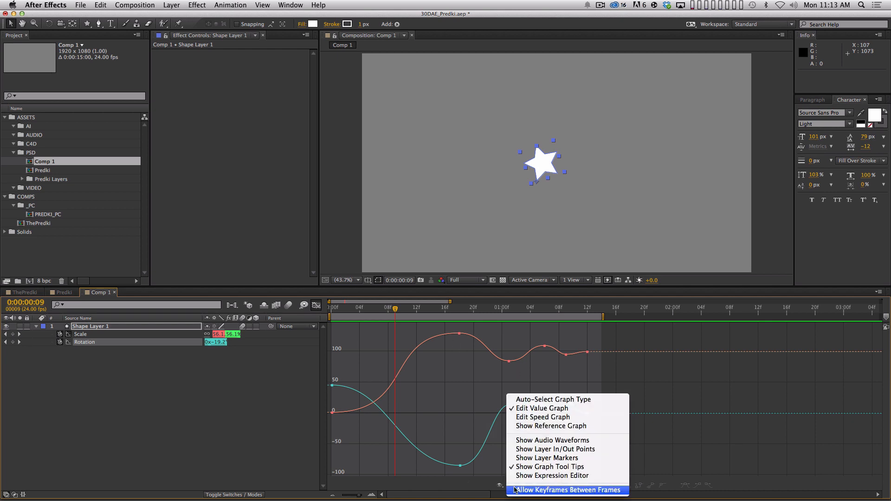
{"action": "left_click", "coordinate": [551, 416]}
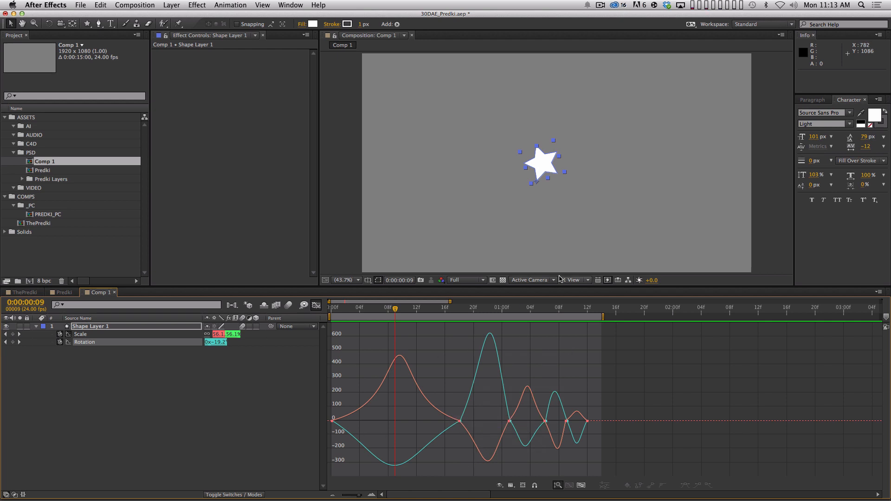
{"action": "left_click", "coordinate": [500, 485]}
{"action": "left_click", "coordinate": [511, 482]}
{"action": "left_click", "coordinate": [511, 486]}
{"action": "left_click", "coordinate": [533, 409]}
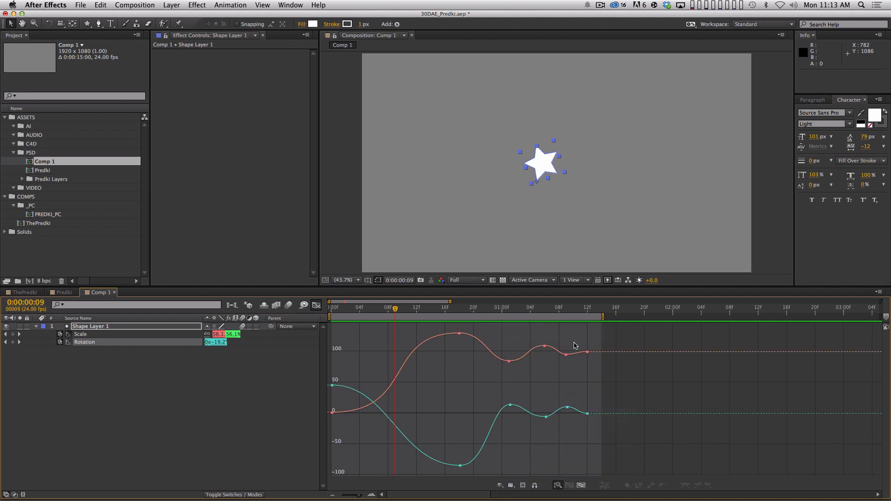
- Preview the star's motion against its value curves, deselecting the layer between the playbacks
{"action": "key", "text": "KP_0"}
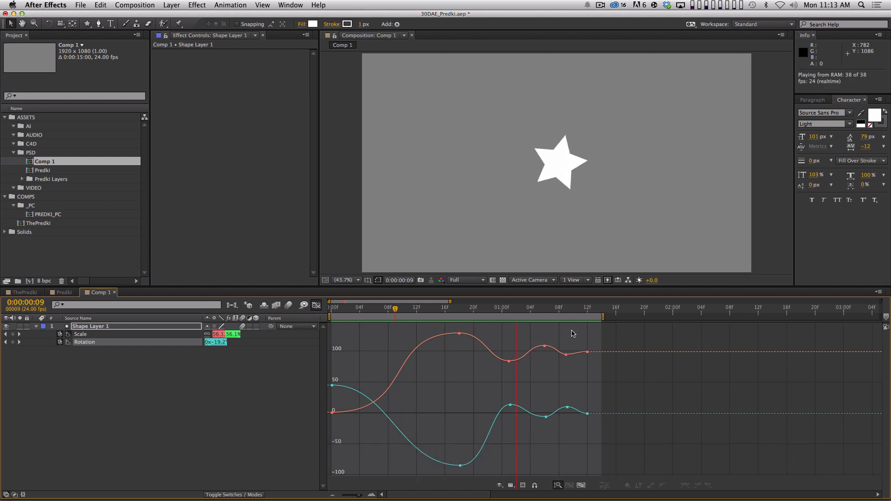
{"action": "key", "text": "space"}
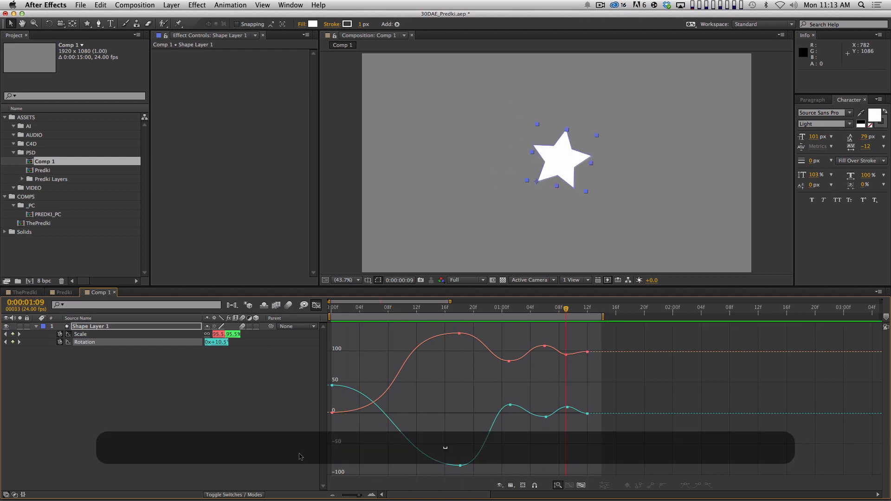
{"action": "left_click", "coordinate": [251, 441]}
{"action": "key", "text": "KP_0"}
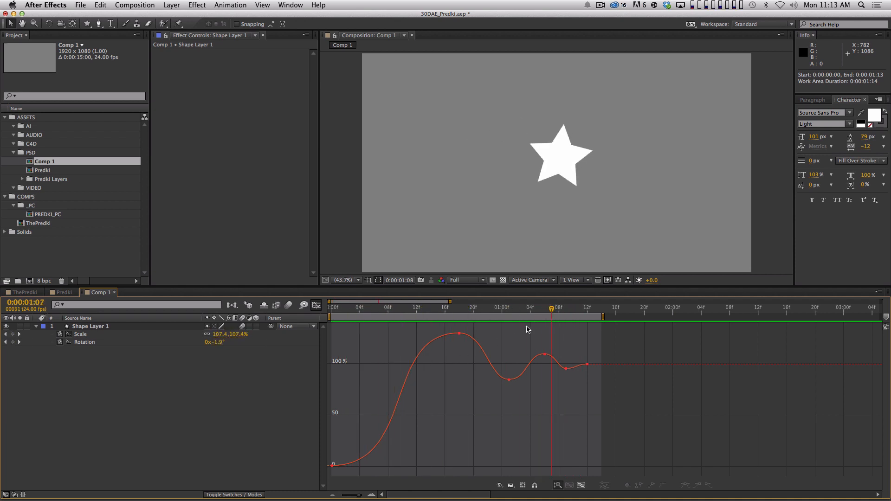
- Return to the Predki composition and solo the letter layers one at a time, from I up to P
{"action": "left_click", "coordinate": [64, 292]}
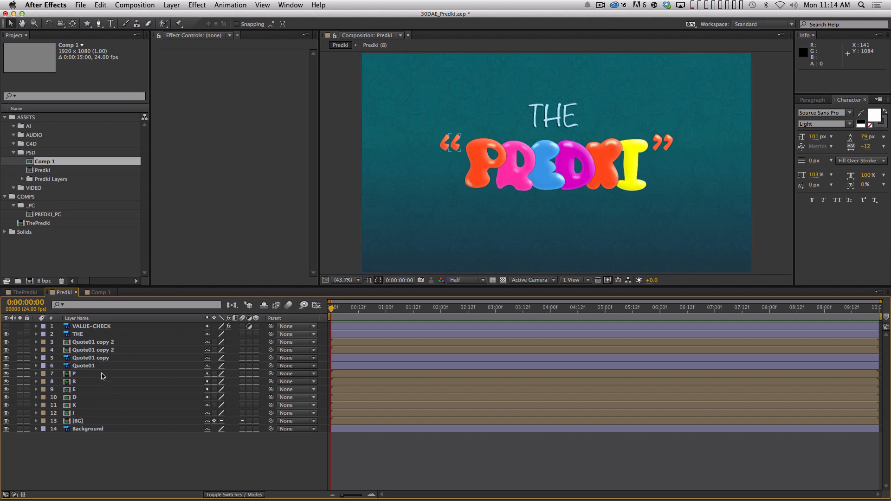
{"action": "left_click", "coordinate": [95, 413]}
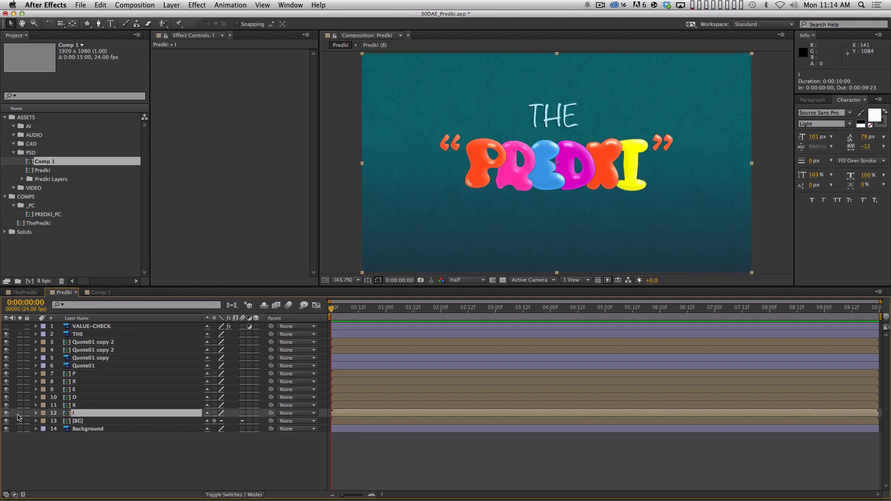
{"action": "left_click", "coordinate": [20, 413]}
{"action": "left_click", "coordinate": [20, 413]}
{"action": "left_click", "coordinate": [20, 405]}
{"action": "left_click", "coordinate": [20, 405]}
{"action": "left_click", "coordinate": [20, 398]}
{"action": "left_click", "coordinate": [20, 397]}
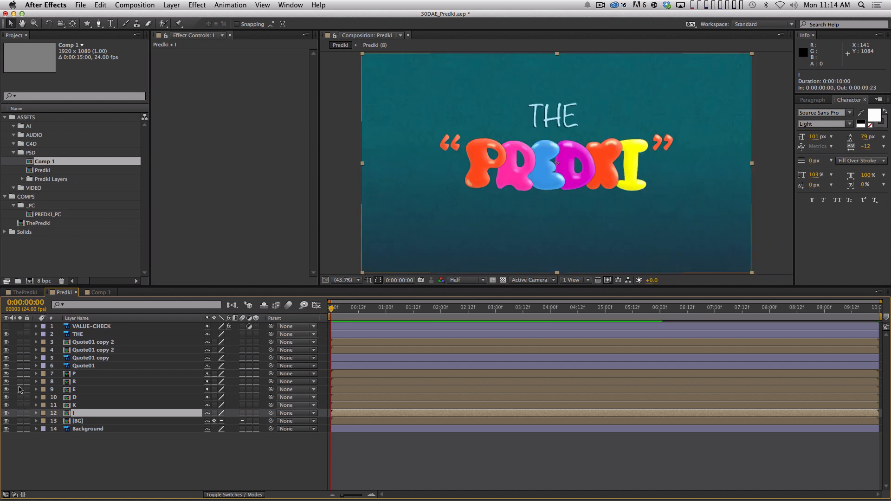
{"action": "left_click", "coordinate": [20, 381]}
{"action": "left_click", "coordinate": [20, 381]}
{"action": "left_click", "coordinate": [20, 374]}
{"action": "left_click", "coordinate": [20, 374]}
- Solo the Quote01 and Quote01 copy layers individually and together, leaving both unsoloed
{"action": "left_click", "coordinate": [20, 366]}
{"action": "left_click", "coordinate": [20, 366]}
{"action": "left_click", "coordinate": [20, 358]}
{"action": "left_click", "coordinate": [20, 358]}
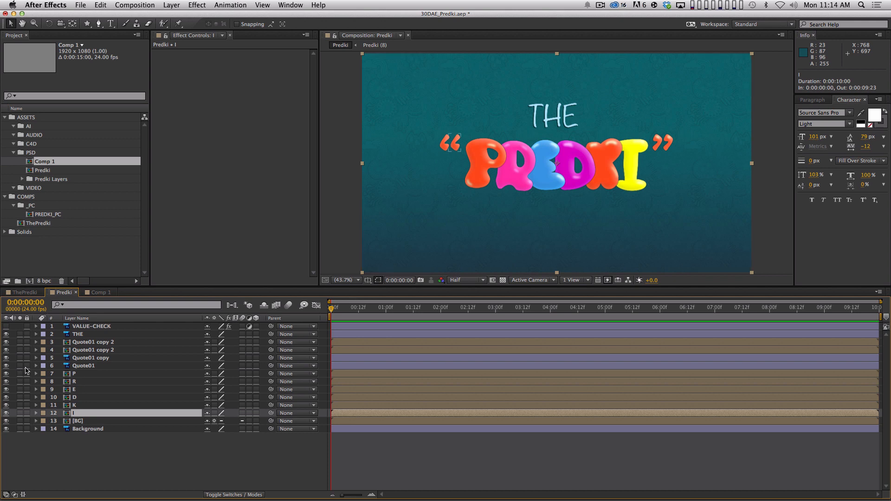
{"action": "left_click", "coordinate": [20, 365]}
{"action": "left_click", "coordinate": [20, 365]}
{"action": "left_click", "coordinate": [20, 357]}
{"action": "left_click", "coordinate": [20, 366]}
{"action": "left_click", "coordinate": [20, 358]}
{"action": "left_click", "coordinate": [20, 365]}
- Solo the P, R, E, D, K, I and BG layers together at the first frame
{"action": "left_click", "coordinate": [353, 306]}
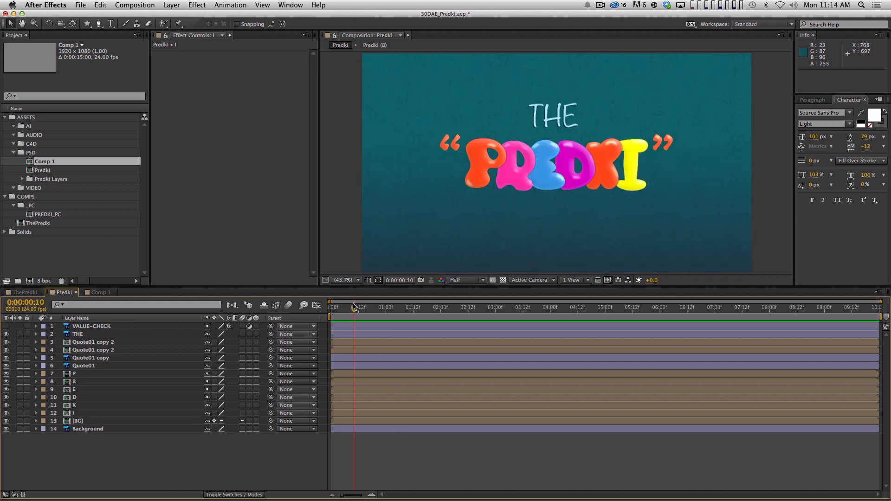
{"action": "key", "text": "Home"}
{"action": "left_click_drag", "start_coordinate": [19, 373], "coordinate": [21, 423]}
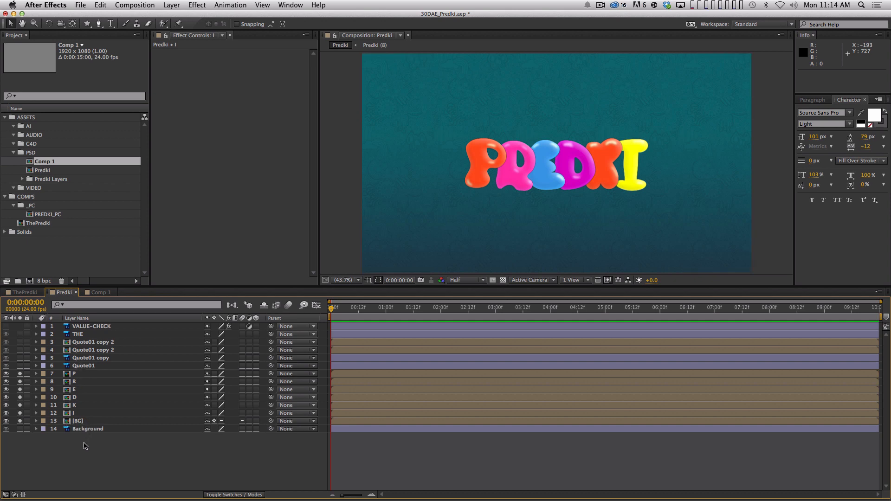
- Try moving the P layer's anchor point with the Pan Behind tool and undo the change
{"action": "left_click", "coordinate": [80, 375]}
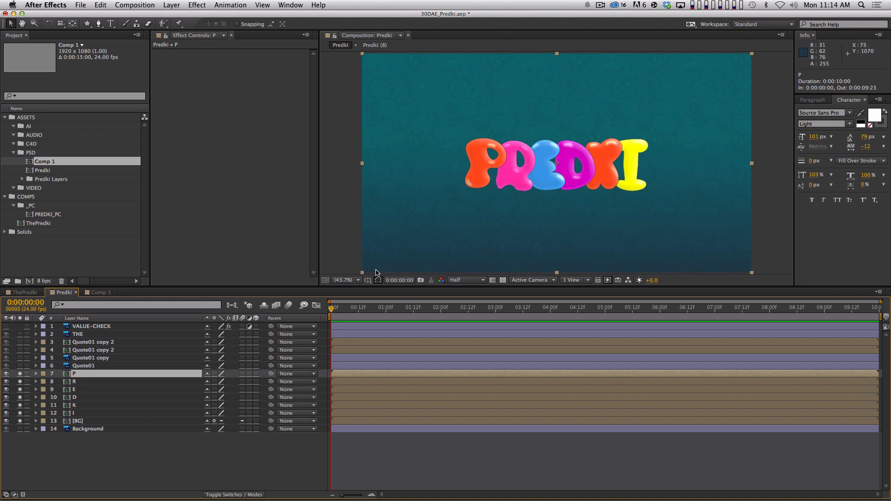
{"action": "key", "text": "y"}
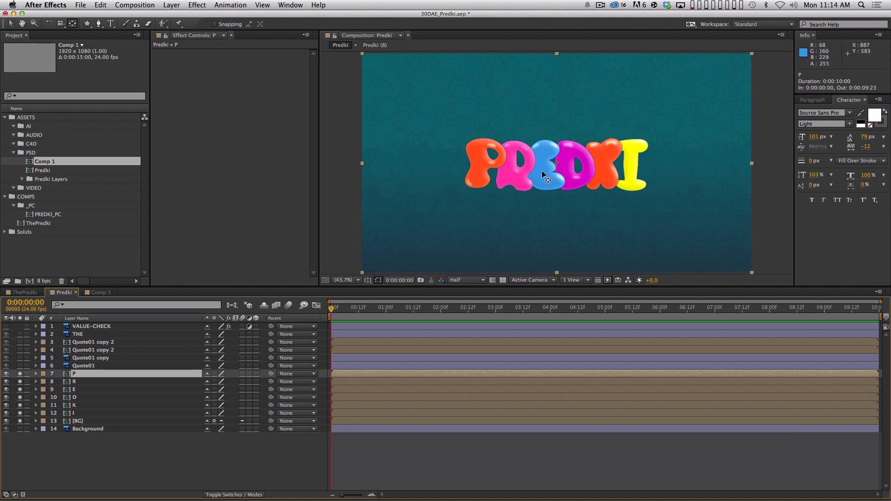
{"action": "key", "text": "super+z"}
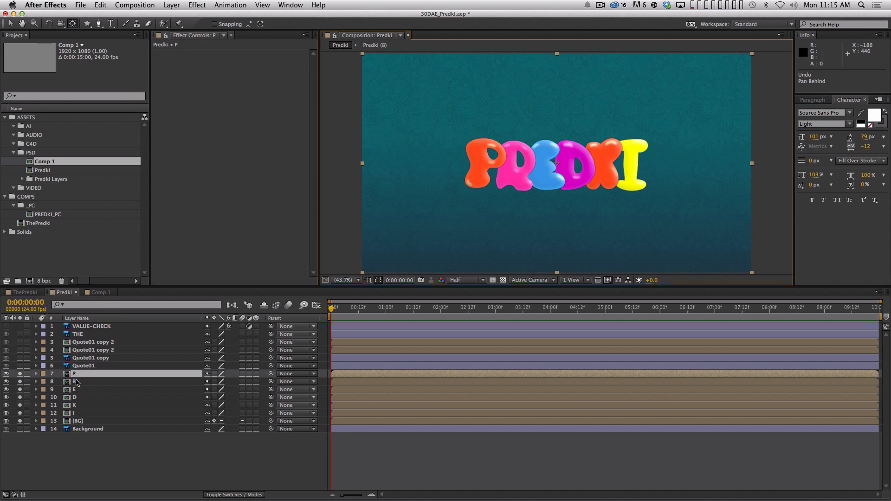
- Apply the Distort effect Transform to the P layer
{"action": "left_click", "coordinate": [197, 5]}
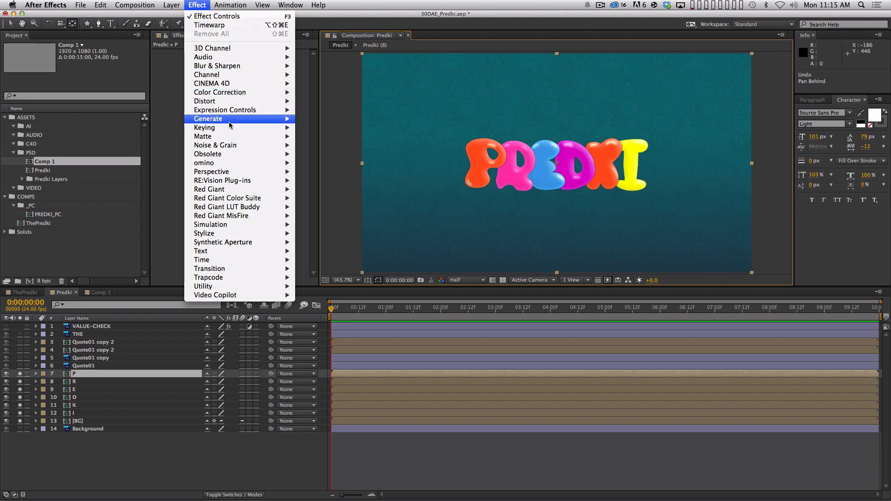
{"action": "mouse_move", "coordinate": [228, 101]}
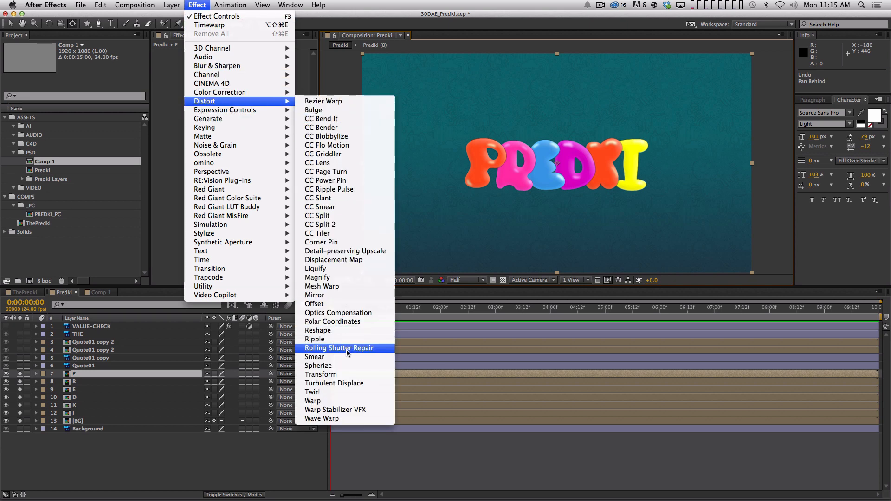
{"action": "left_click", "coordinate": [348, 374]}
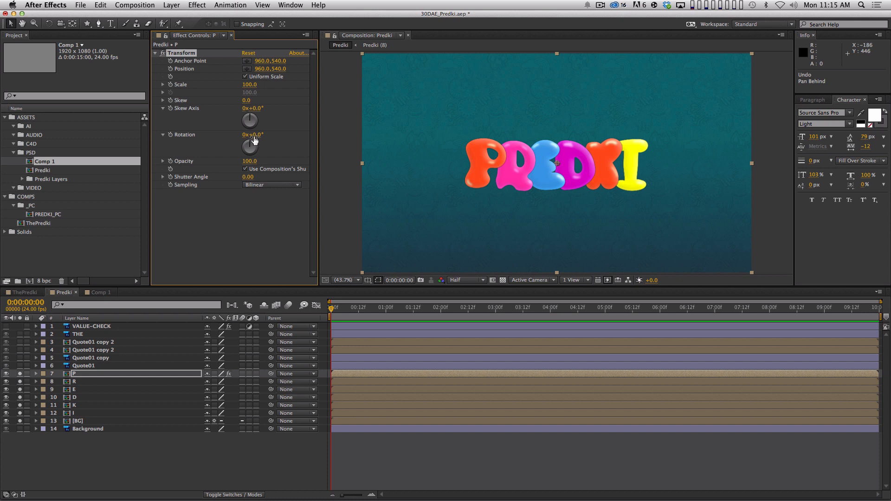
- Try the Transform effect's Rotation, Anchor Point and Position values separately on the P, and reset the effect
{"action": "left_click_drag", "start_coordinate": [255, 135], "coordinate": [235, 134]}
{"action": "key", "text": "super+z"}
{"action": "left_click_drag", "start_coordinate": [260, 61], "coordinate": [315, 58]}
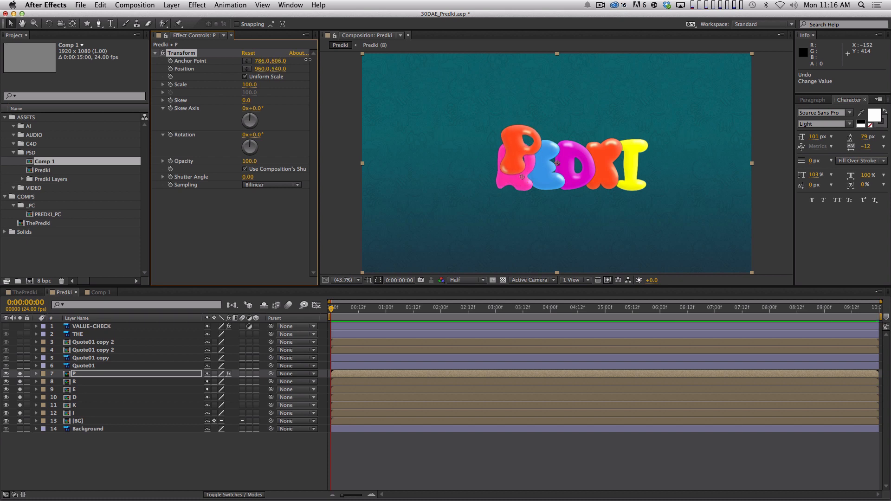
{"action": "left_click_drag", "start_coordinate": [265, 69], "coordinate": [209, 79]}
{"action": "left_click_drag", "start_coordinate": [280, 68], "coordinate": [314, 64]}
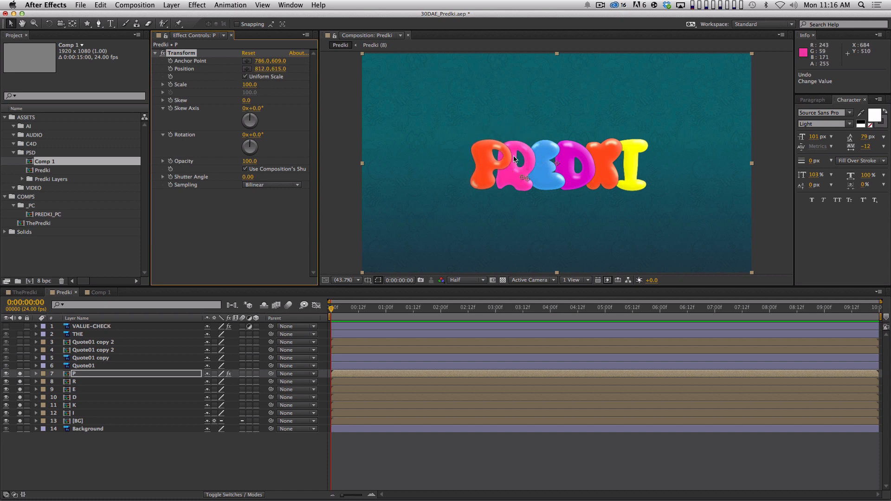
{"action": "left_click", "coordinate": [249, 53]}
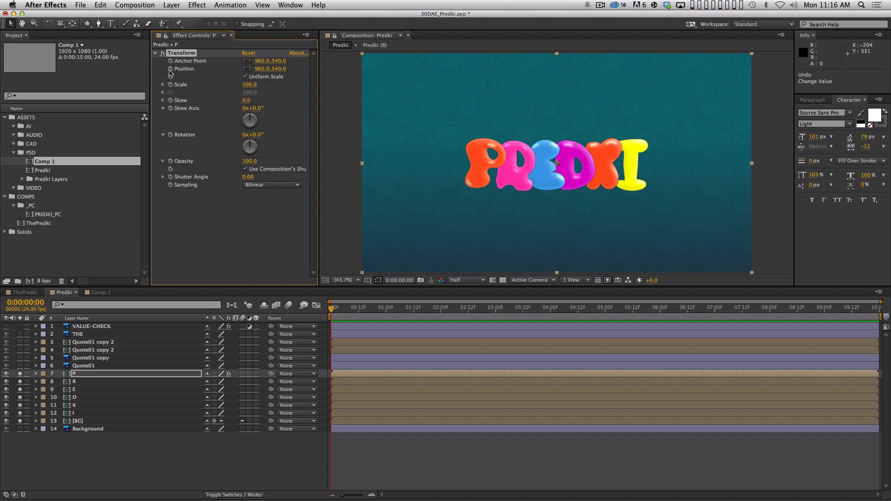
- Link the Transform effect's Position to its Anchor Point with the expression effect("Transform")("Anchor Point")
{"action": "key", "text": "alt"}
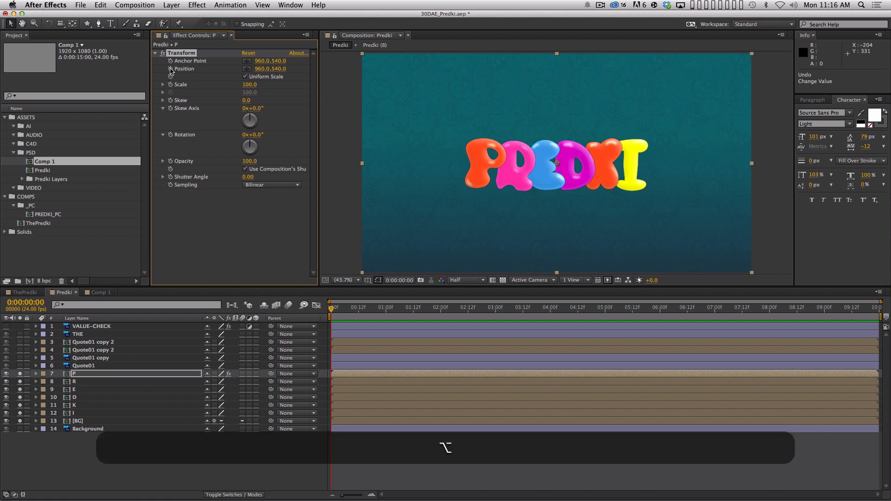
{"action": "left_click", "coordinate": [170, 69], "text": "alt"}
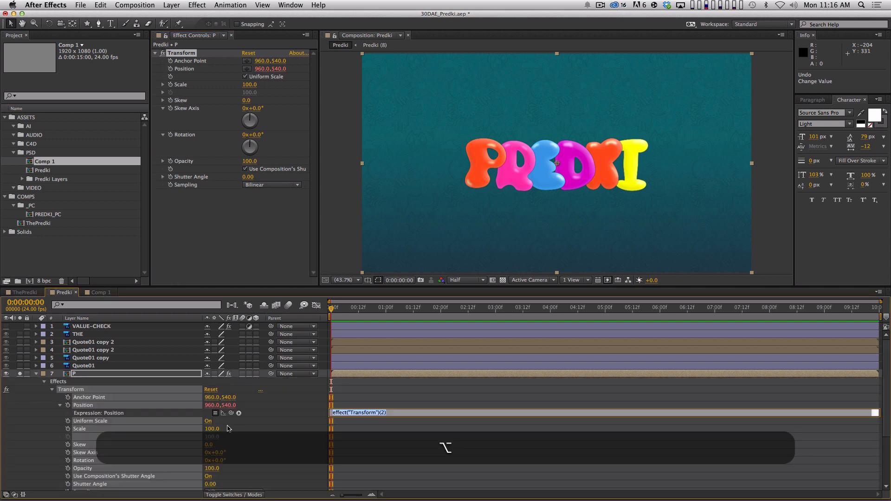
{"action": "left_click_drag", "start_coordinate": [231, 413], "coordinate": [141, 395]}
{"action": "key", "text": "KP_Enter"}
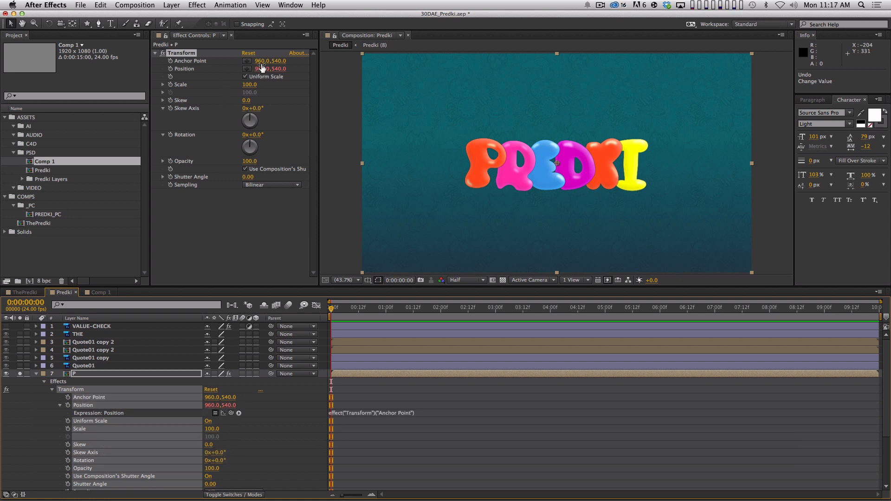
- Move the Transform effect's Anchor Point below the P's lower-left corner, at about 502.4, 758.1, and collapse the P layer
{"action": "left_click_drag", "start_coordinate": [267, 61], "coordinate": [118, 81]}
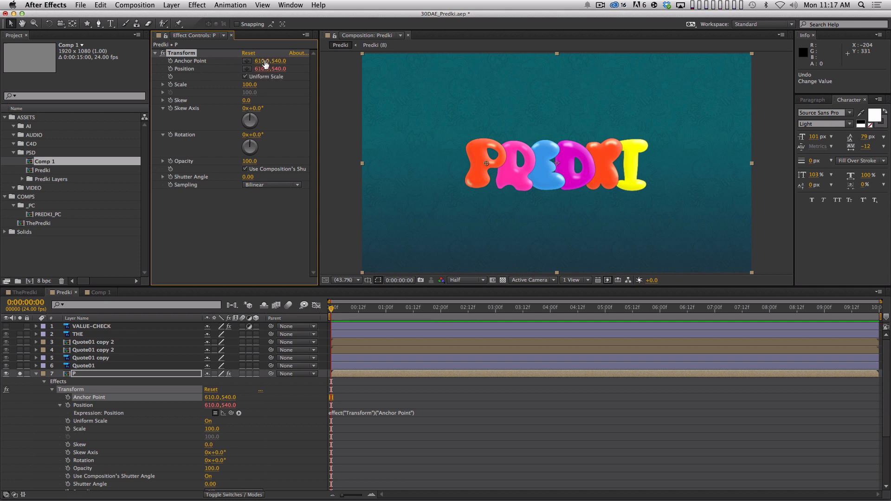
{"action": "left_click_drag", "start_coordinate": [279, 61], "coordinate": [395, 52]}
{"action": "left_click_drag", "start_coordinate": [478, 209], "coordinate": [462, 201]}
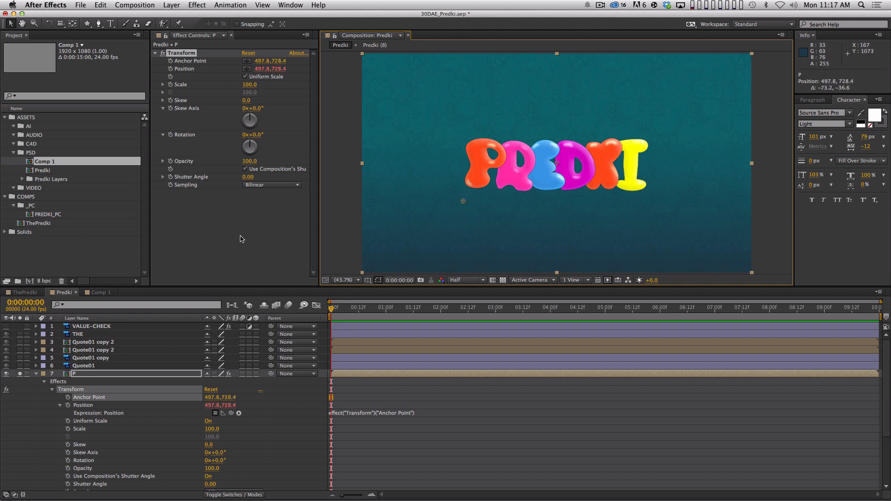
{"action": "left_click_drag", "start_coordinate": [463, 203], "coordinate": [464, 207]}
{"action": "left_click", "coordinate": [37, 375]}
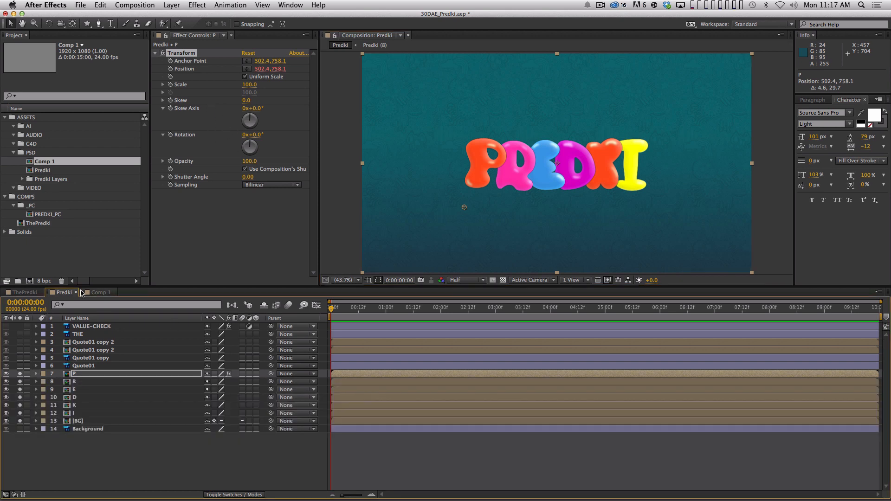
- Look over the star's Scale and Rotation animation in Comp 1 and return to the Predki composition
{"action": "left_click", "coordinate": [101, 292]}
{"action": "left_click", "coordinate": [90, 335]}
{"action": "left_click", "coordinate": [144, 395]}
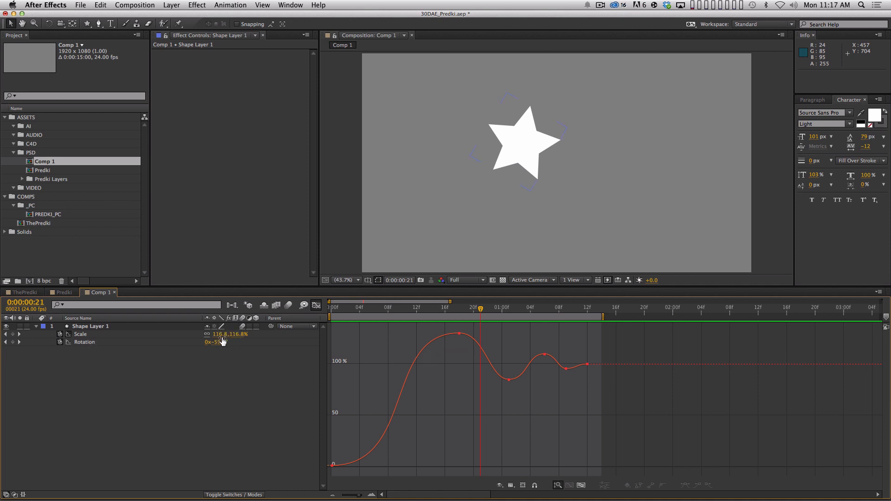
{"action": "left_click", "coordinate": [227, 380]}
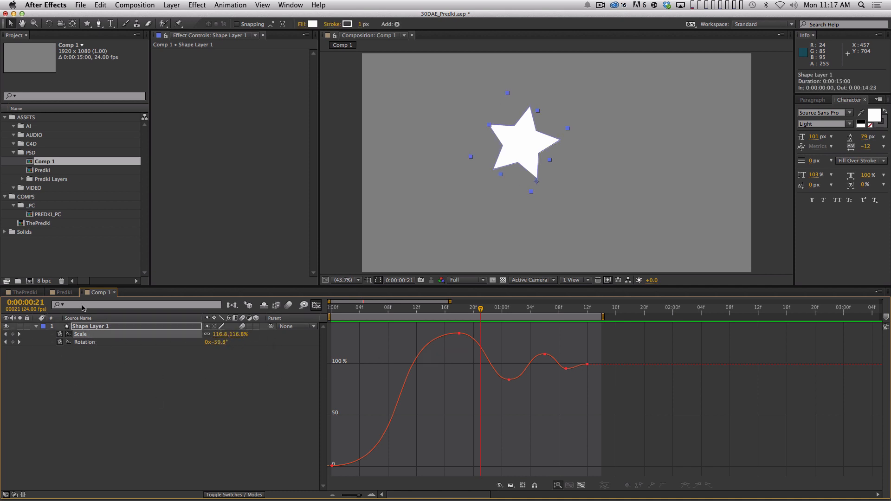
{"action": "left_click", "coordinate": [68, 292]}
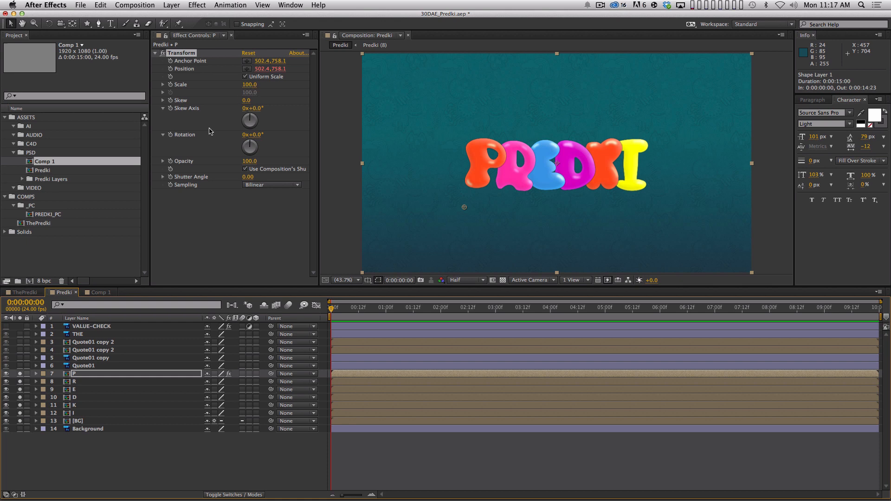
- Switch Comp 1 from the Graph Editor to the layer bar view and copy all the star's Scale keyframes
{"action": "left_click", "coordinate": [99, 293]}
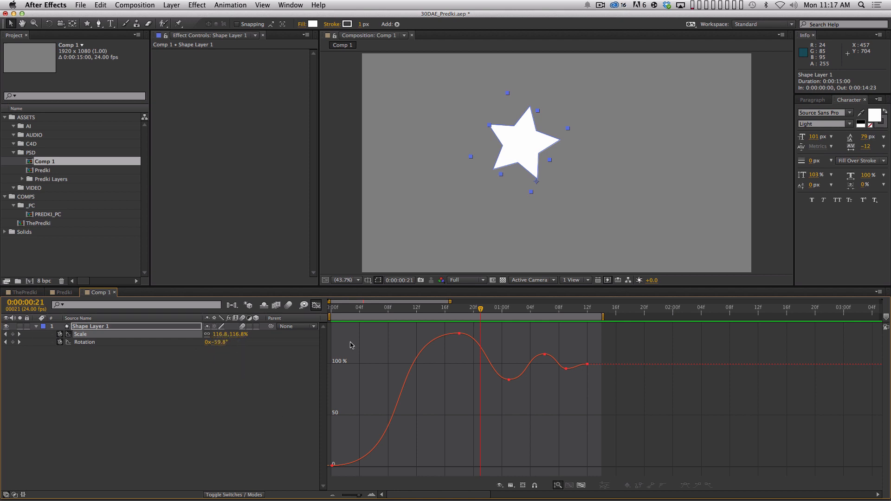
{"action": "left_click_drag", "start_coordinate": [613, 332], "coordinate": [316, 468]}
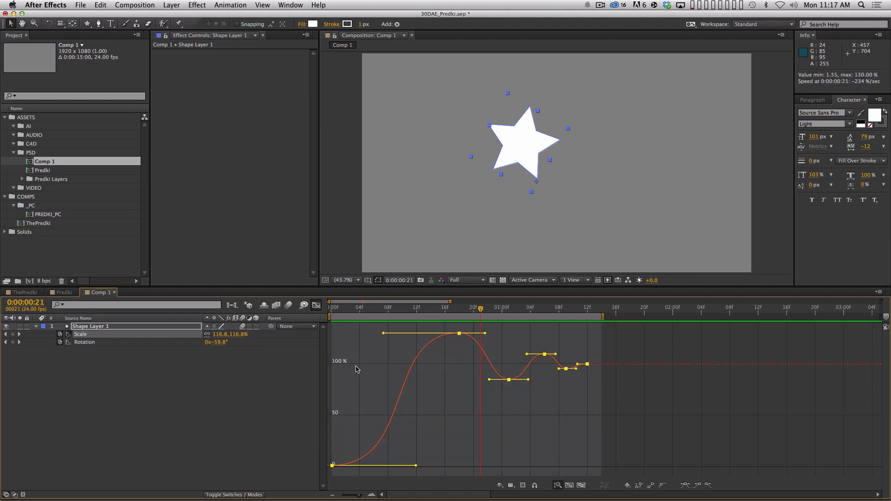
{"action": "left_click", "coordinate": [185, 393]}
{"action": "left_click", "coordinate": [317, 305]}
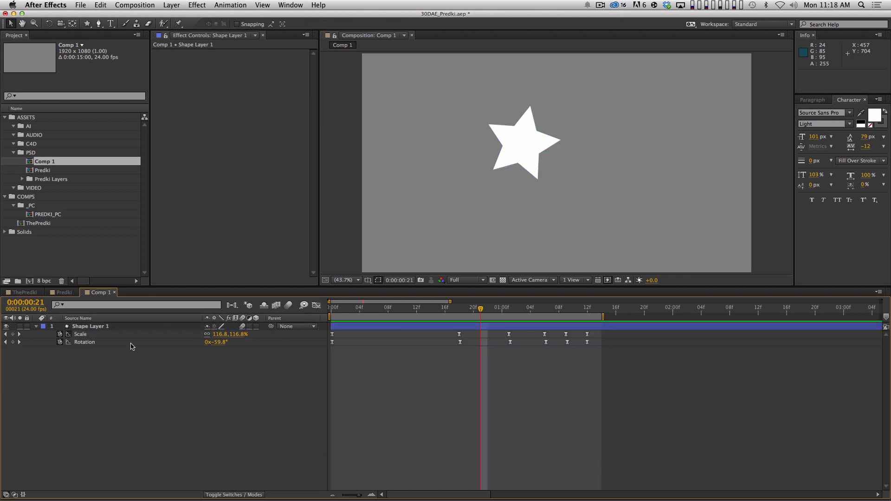
{"action": "left_click", "coordinate": [145, 335]}
{"action": "key", "text": "super+c"}
- In Predki, enable keyframing for Scale in the P's Transform effect and try pasting the copied Scale keyframes
{"action": "left_click", "coordinate": [65, 293]}
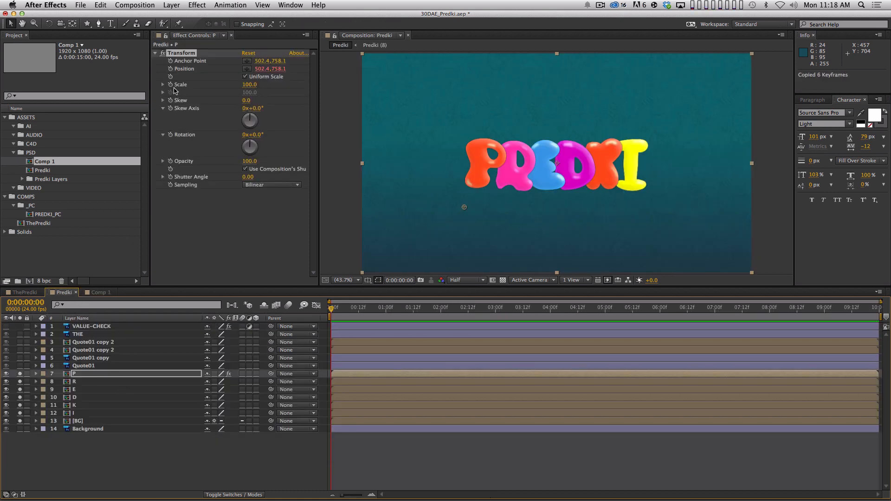
{"action": "left_click", "coordinate": [170, 87]}
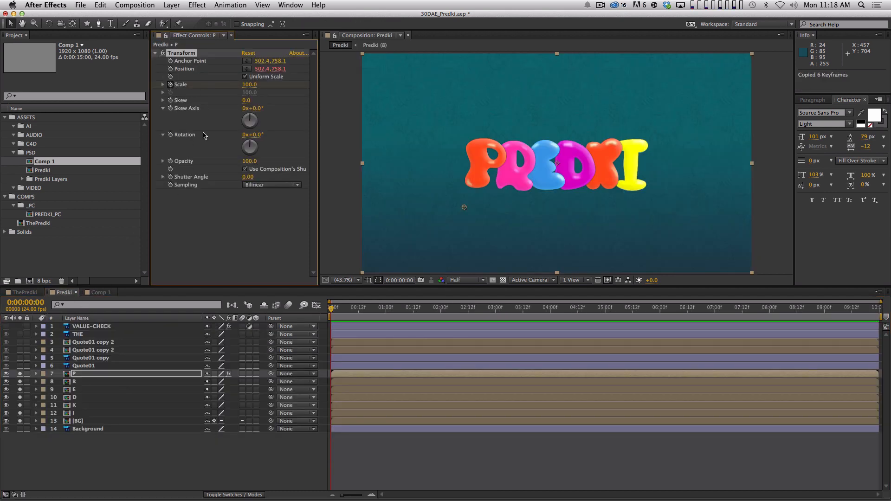
{"action": "left_click", "coordinate": [123, 374]}
{"action": "key", "text": "u"}
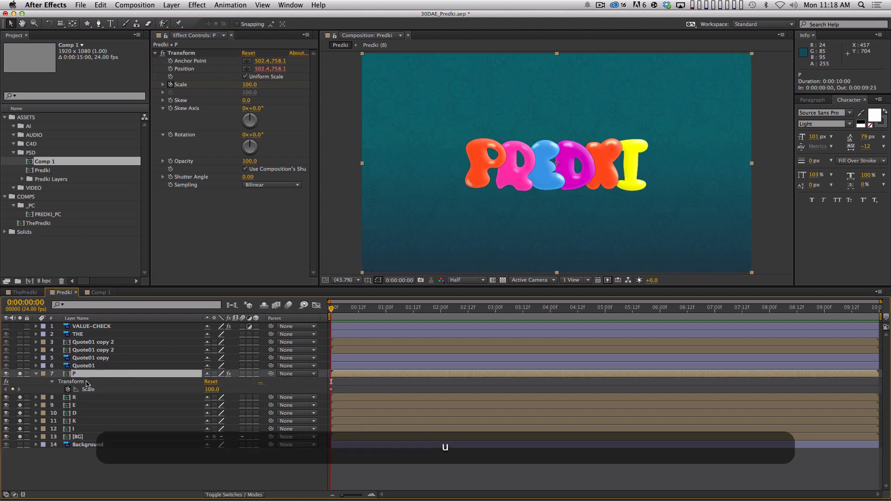
{"action": "key", "text": "super+v"}
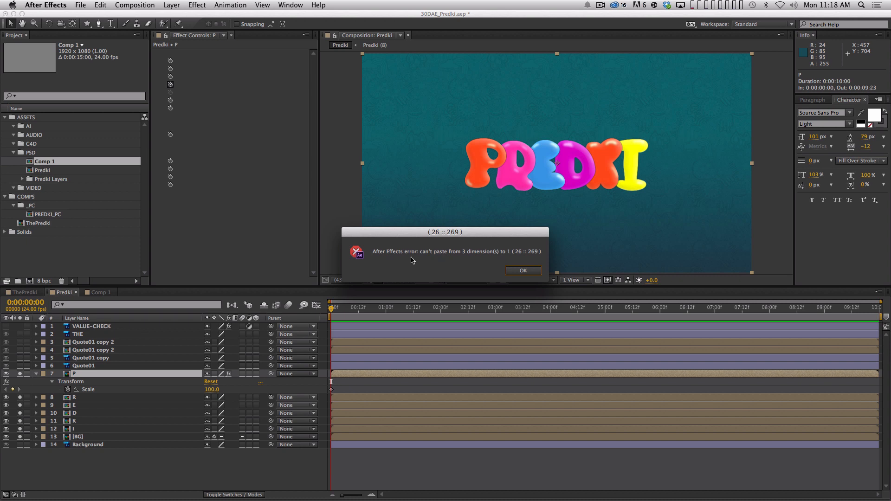
{"action": "left_click", "coordinate": [524, 270]}
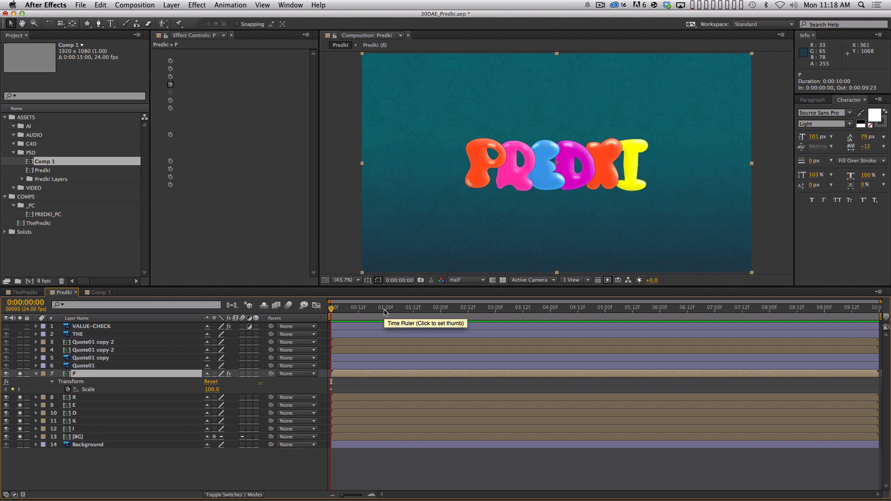
- Reveal the P layer's own Scale property and paste the copied star Scale keyframes into it at 0:00:00:00
{"action": "left_click", "coordinate": [95, 366]}
{"action": "left_click", "coordinate": [98, 374]}
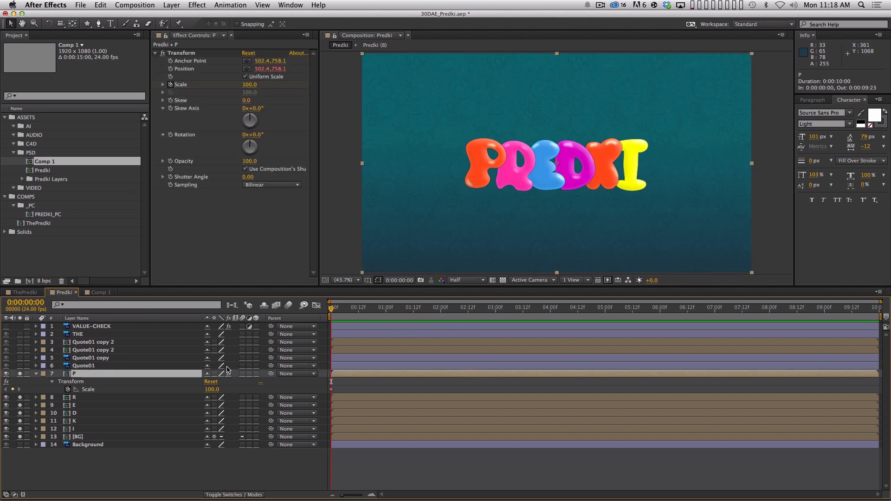
{"action": "key", "text": "shift+s"}
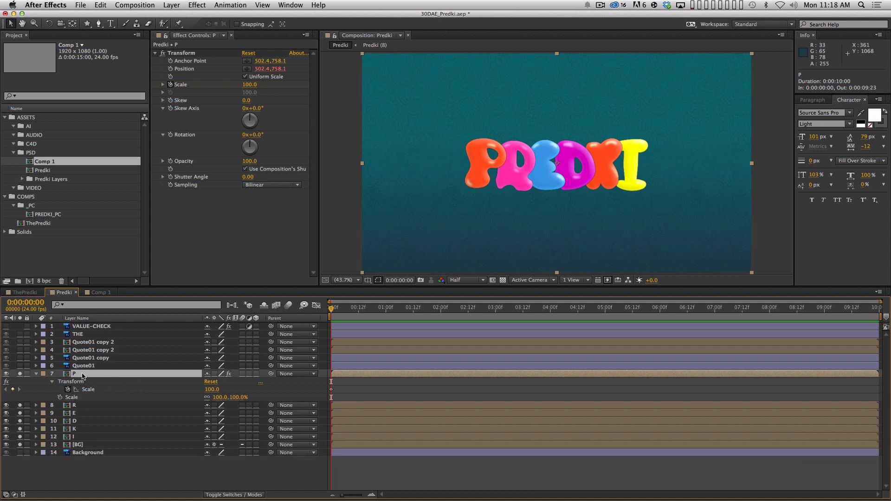
{"action": "left_click", "coordinate": [74, 398]}
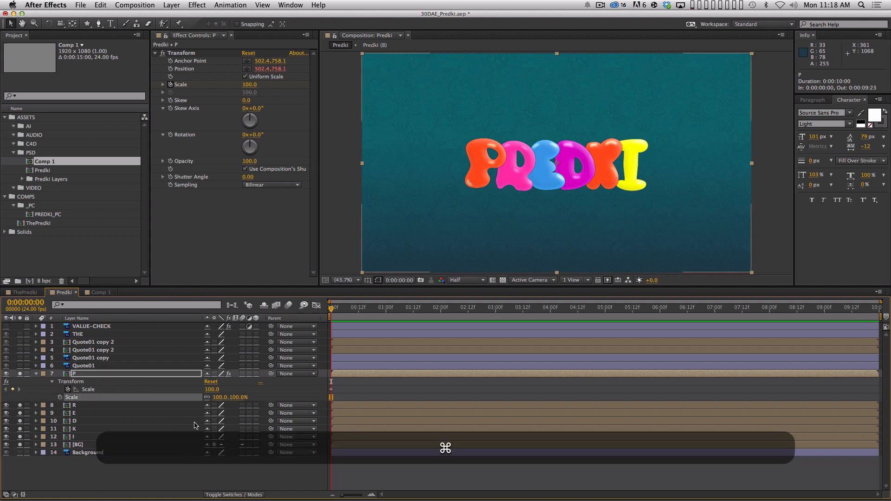
{"action": "key", "text": "super+v"}
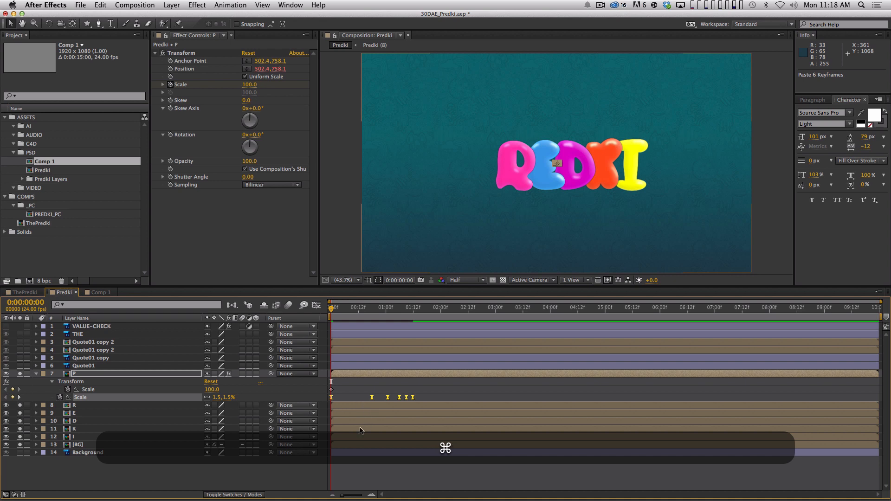
{"action": "left_click", "coordinate": [306, 481]}
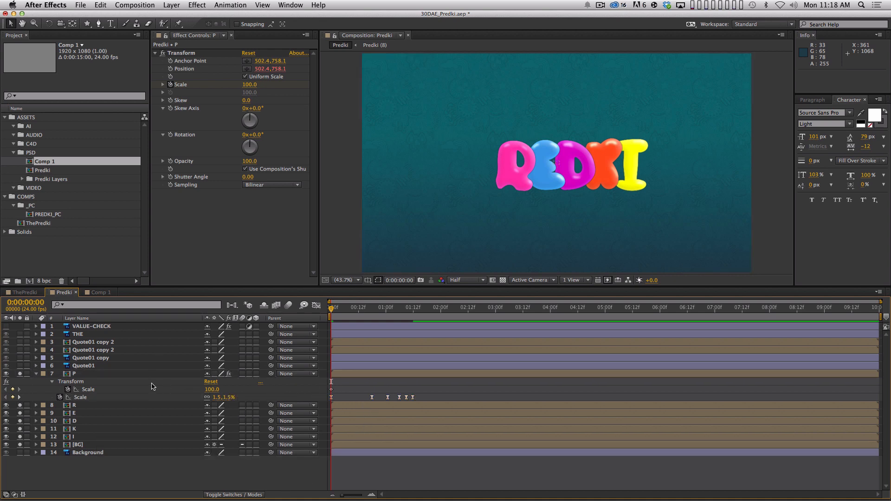
- Keyframe the P's Transform effect Scale at 1.5 on the first frame and 130 at 0:00:00:18
{"action": "left_click", "coordinate": [212, 389]}
{"action": "type", "text": "1.5"}
{"action": "key", "text": "Return"}
{"action": "key", "text": "k"}
{"action": "left_click", "coordinate": [210, 389]}
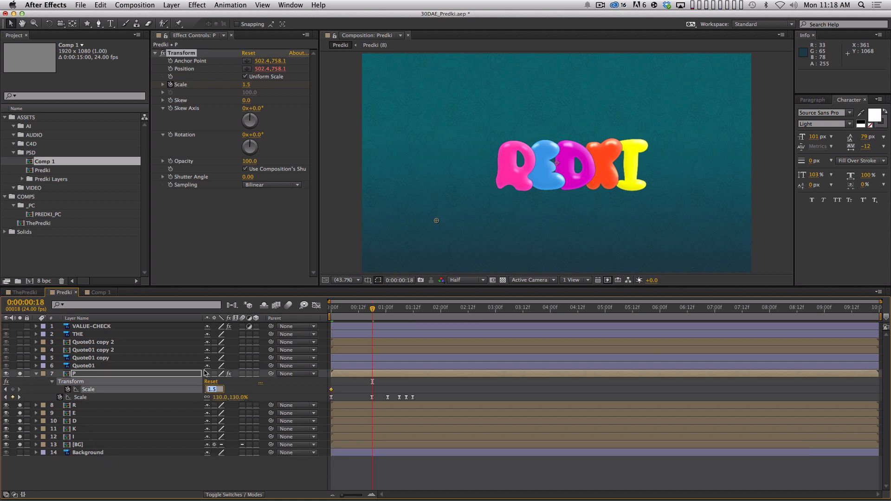
{"action": "type", "text": "130"}
{"action": "key", "text": "Return"}
{"action": "key", "text": "k"}
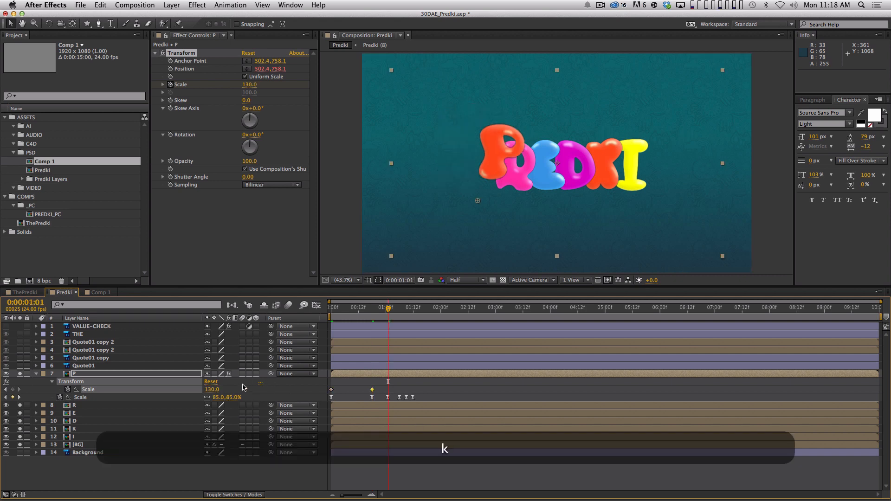
- Keyframe the P's effect Scale at 85 on 0:00:01:01 and 109.7 on 0:00:01:06
{"action": "left_click", "coordinate": [211, 389]}
{"action": "type", "text": "85"}
{"action": "key", "text": "Return"}
{"action": "key", "text": "k"}
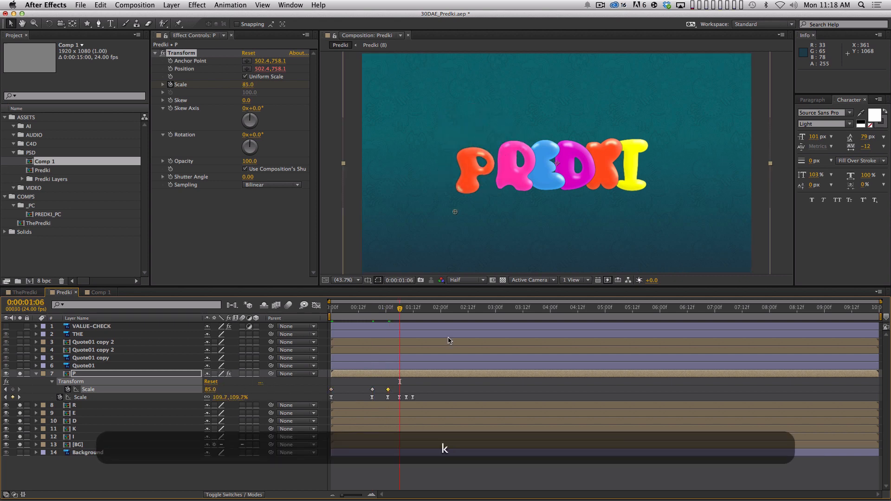
{"action": "left_click", "coordinate": [210, 390]}
{"action": "type", "text": "109.7"}
{"action": "key", "text": "Return"}
{"action": "key", "text": "k"}
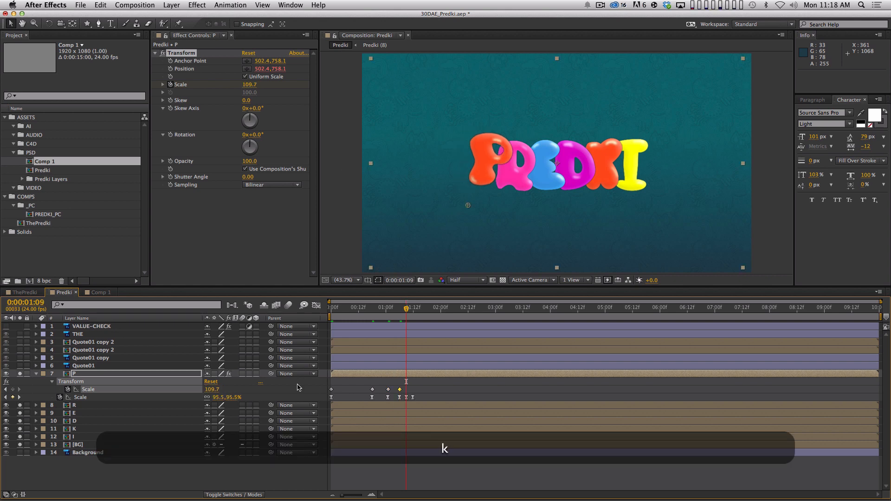
- Keyframe the P's effect Scale at 95.5 on 0:00:01:09 and 100 on 0:00:01:12
{"action": "left_click", "coordinate": [214, 389]}
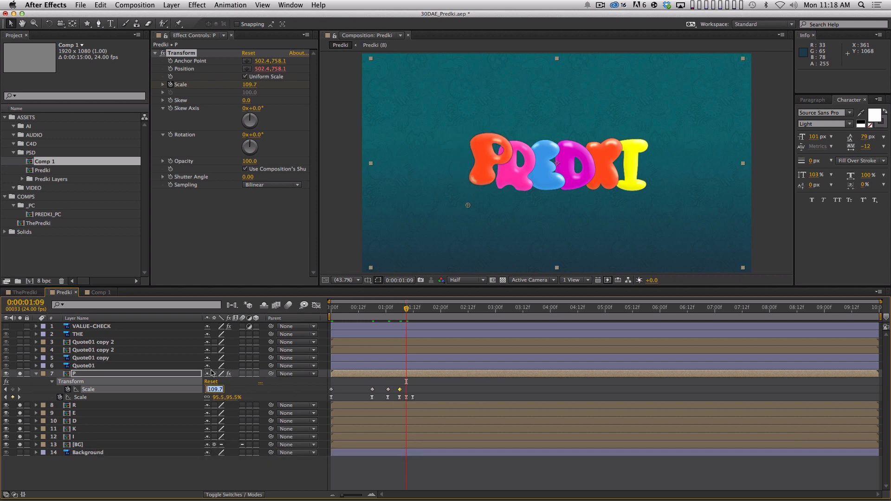
{"action": "type", "text": "95.5"}
{"action": "key", "text": "Return"}
{"action": "key", "text": "k"}
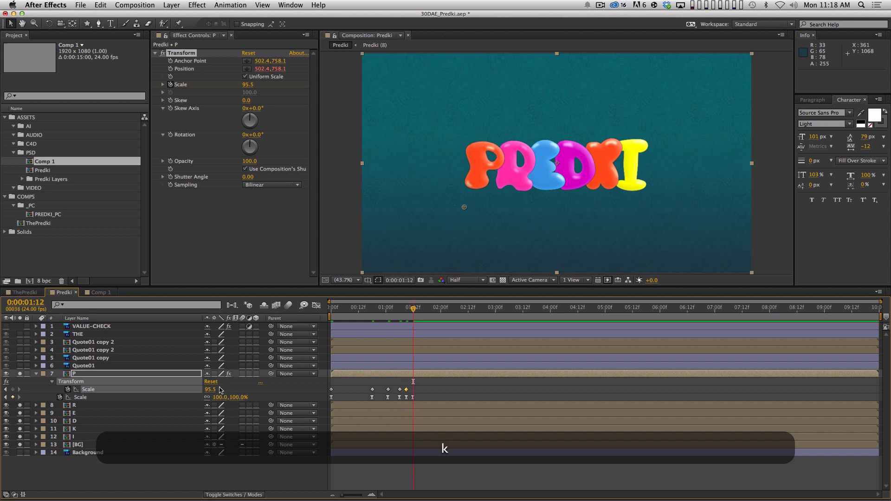
{"action": "left_click", "coordinate": [211, 389]}
{"action": "type", "text": "100"}
{"action": "key", "text": "Return"}
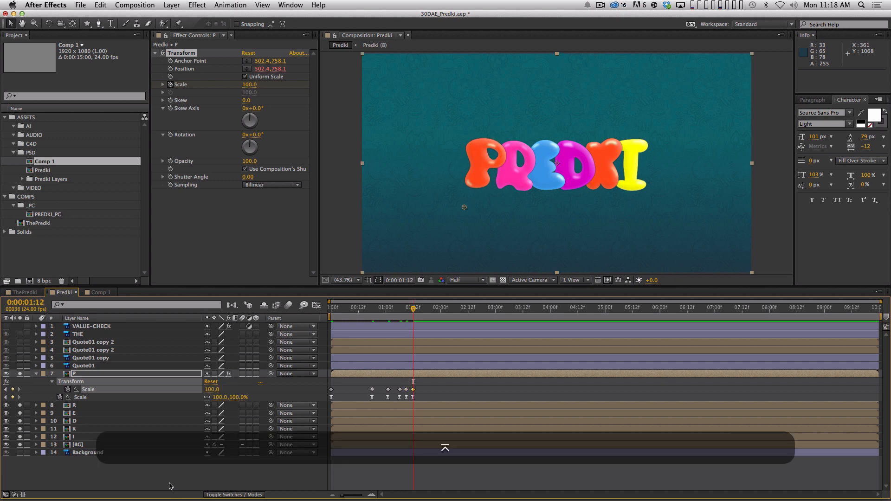
- Remove the keyframes from the P layer's own Scale and apply Easy Ease to all the effect's Scale keyframes
{"action": "left_click", "coordinate": [60, 397]}
{"action": "left_click", "coordinate": [100, 389]}
{"action": "key", "text": "F9"}
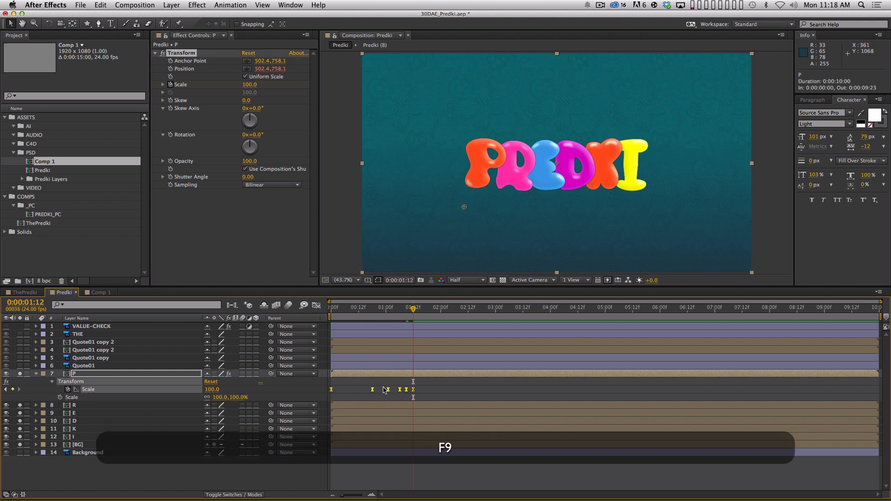
- In the Graph Editor, lengthen the effect Scale curve's horizontal handles between its first two keyframes
{"action": "left_click", "coordinate": [316, 305]}
{"action": "left_click", "coordinate": [581, 485]}
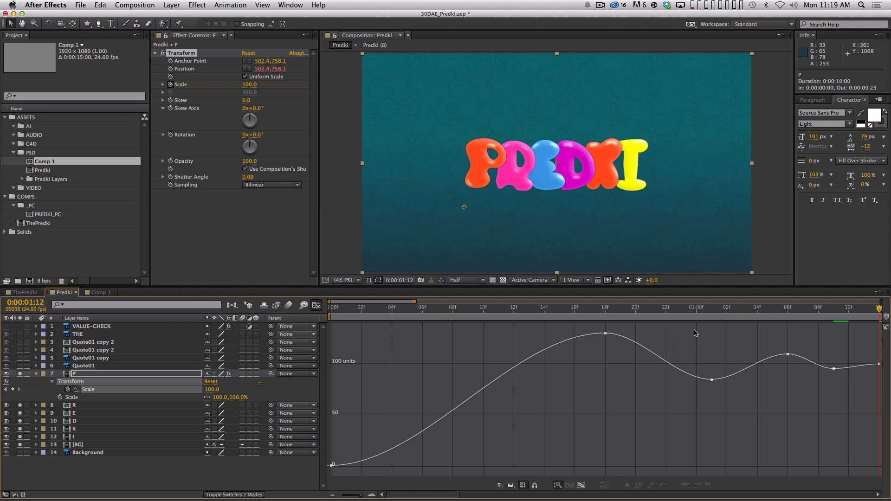
{"action": "left_click", "coordinate": [331, 466]}
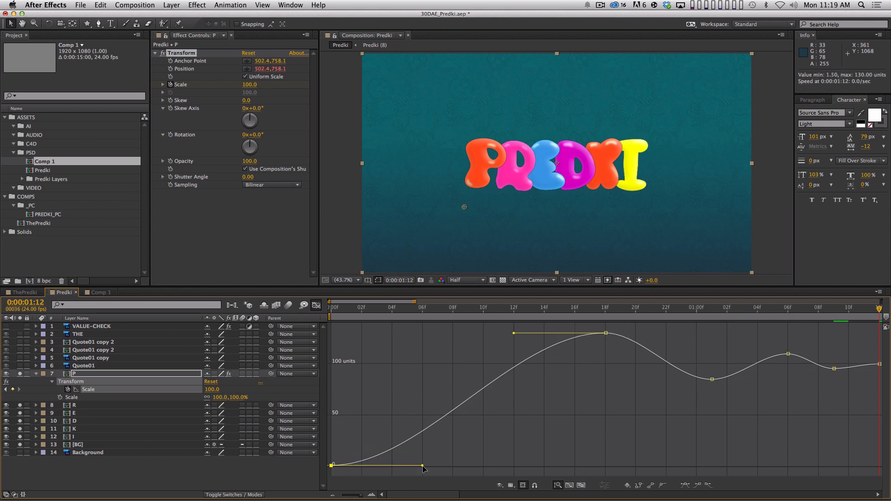
{"action": "left_click_drag", "start_coordinate": [422, 465], "coordinate": [451, 453]}
{"action": "left_click_drag", "start_coordinate": [517, 334], "coordinate": [460, 334]}
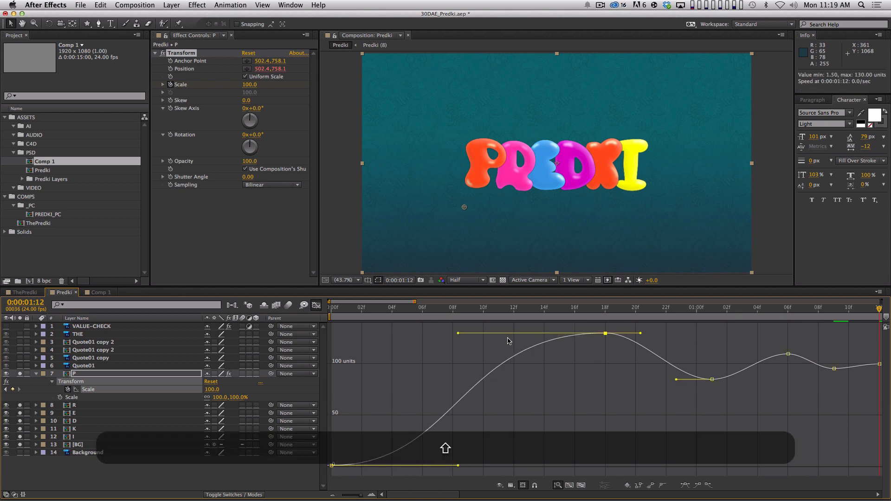
- Lengthen the horizontal handles between the remaining keyframes of the effect's Scale curve to smooth the bounces
{"action": "left_click_drag", "start_coordinate": [643, 336], "coordinate": [661, 334]}
{"action": "left_click_drag", "start_coordinate": [677, 380], "coordinate": [753, 355]}
{"action": "left_click", "coordinate": [740, 379]}
{"action": "key", "text": "minus"}
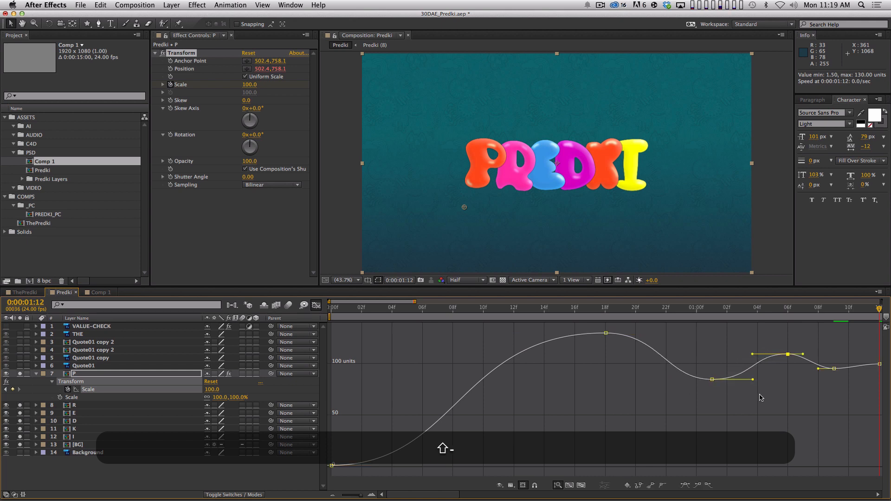
{"action": "left_click_drag", "start_coordinate": [825, 381], "coordinate": [837, 364]}
{"action": "left_click", "coordinate": [840, 353]}
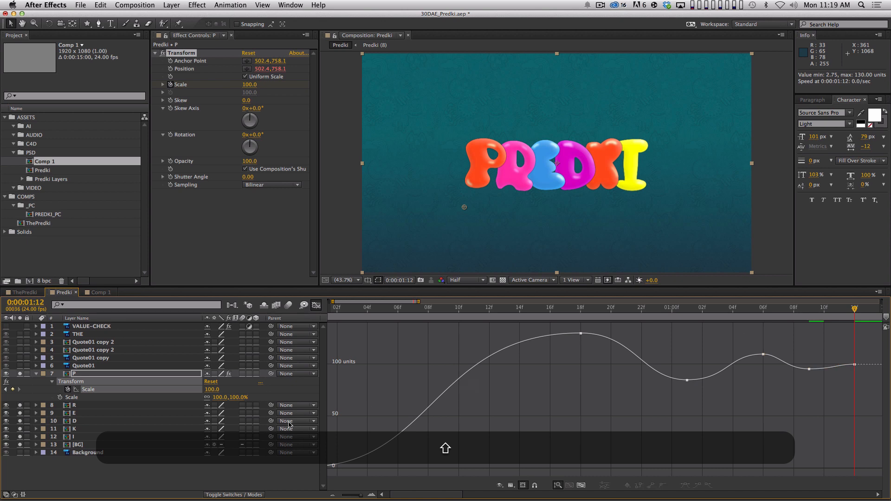
- Copy the star's Rotation keyframes from Comp 1 and return to the start of Predki in layer bar view
{"action": "left_click", "coordinate": [95, 293]}
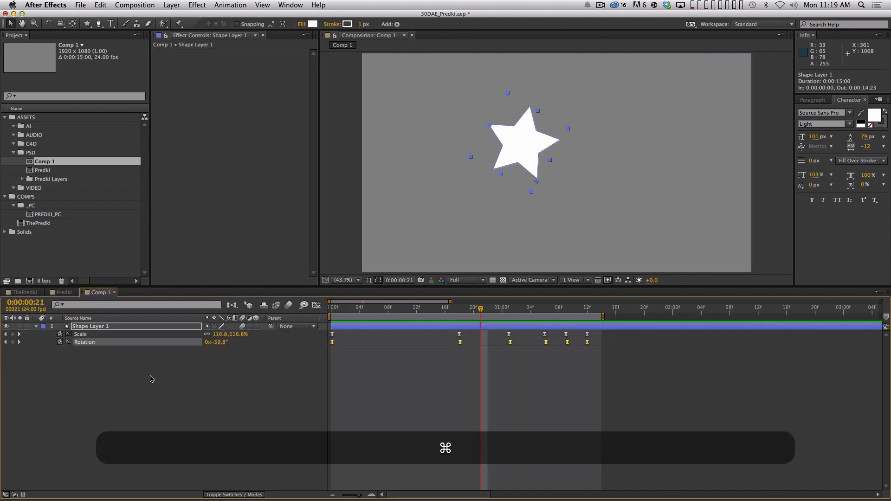
{"action": "key", "text": "super+c"}
{"action": "left_click", "coordinate": [59, 292]}
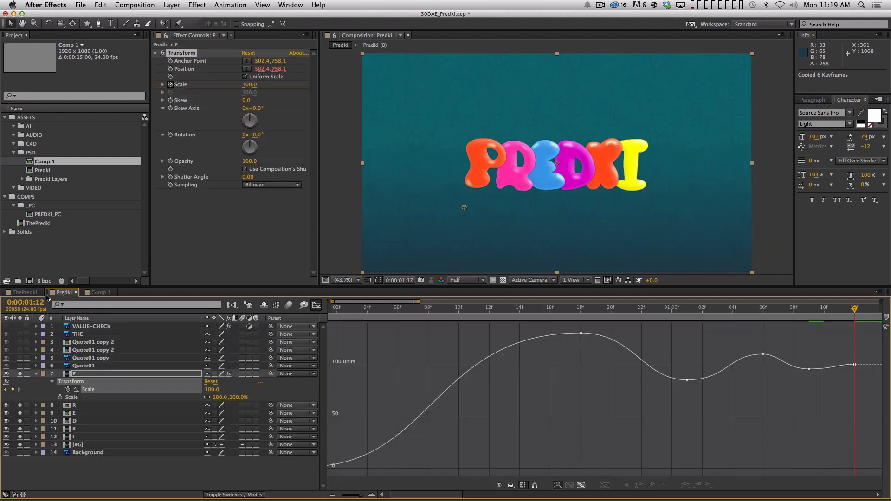
{"action": "left_click", "coordinate": [240, 274]}
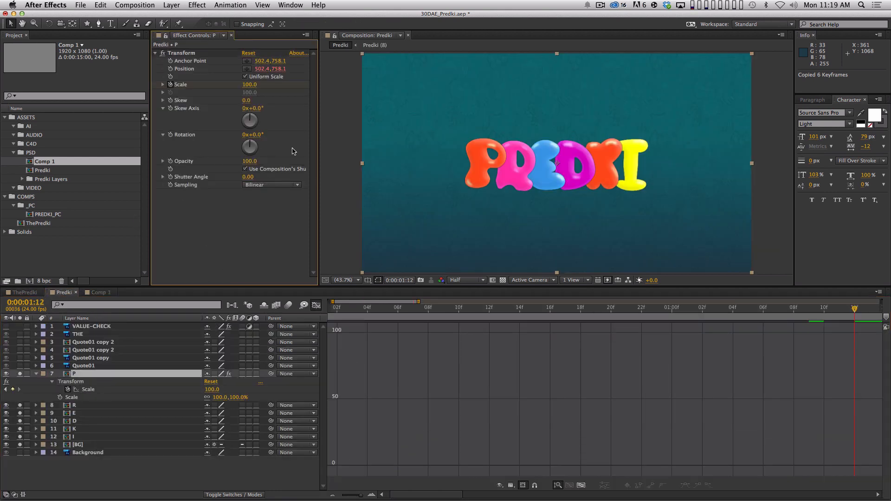
{"action": "key", "text": "Home"}
{"action": "key", "text": "super+v"}
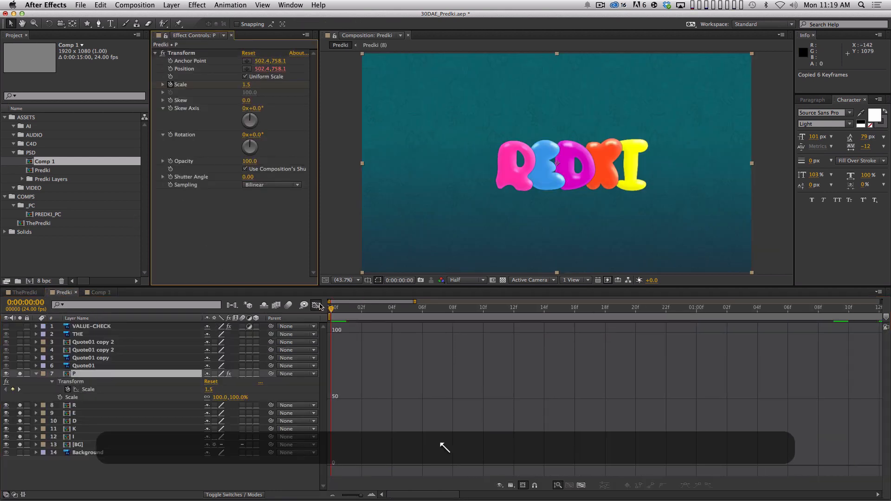
{"action": "key", "text": "shift+F3"}
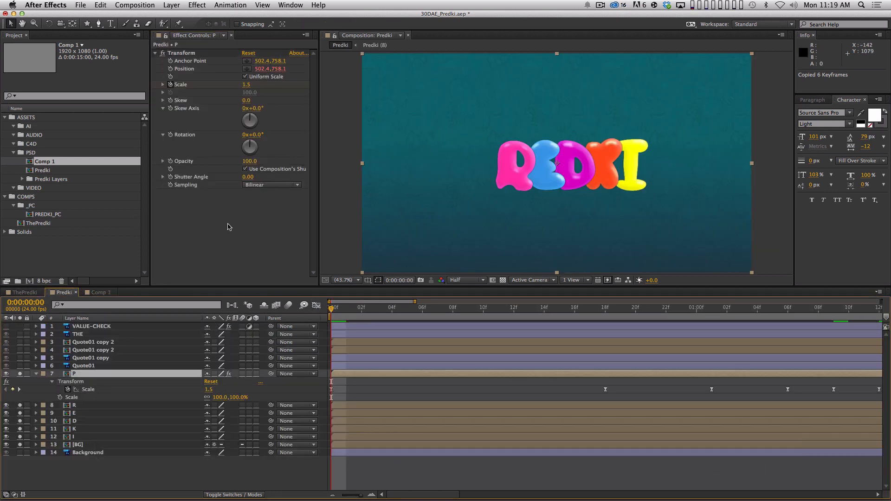
- Enable keyframing for Rotation in the P's Transform effect and paste the copied Rotation keyframes at 0:00:00:00
{"action": "left_click", "coordinate": [171, 135]}
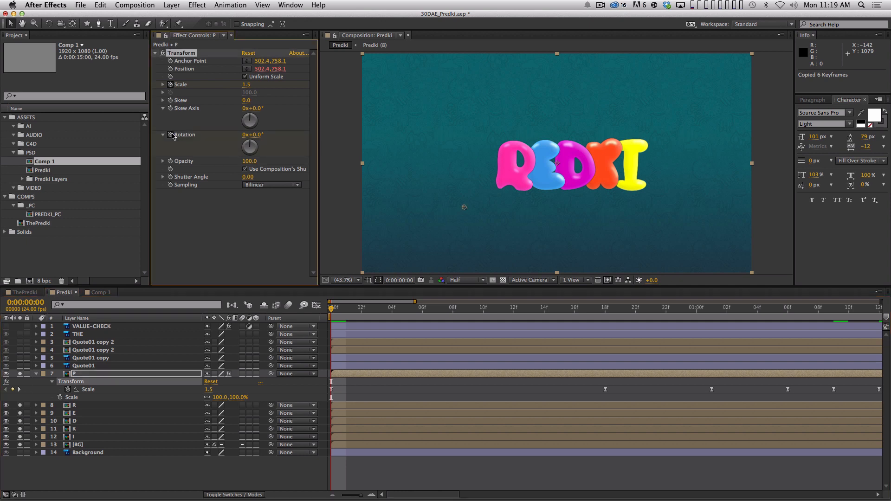
{"action": "key", "text": "u"}
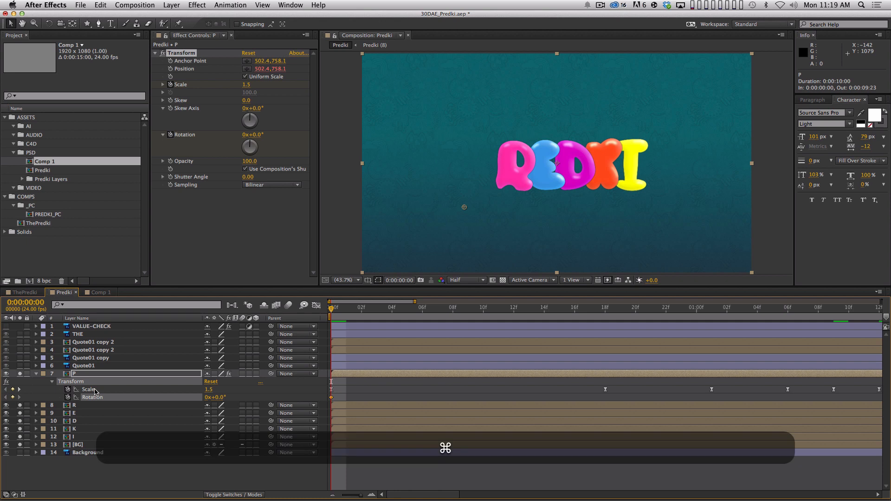
{"action": "key", "text": "super+v"}
{"action": "key", "text": "super+minus"}
{"action": "key", "text": "super+minus"}
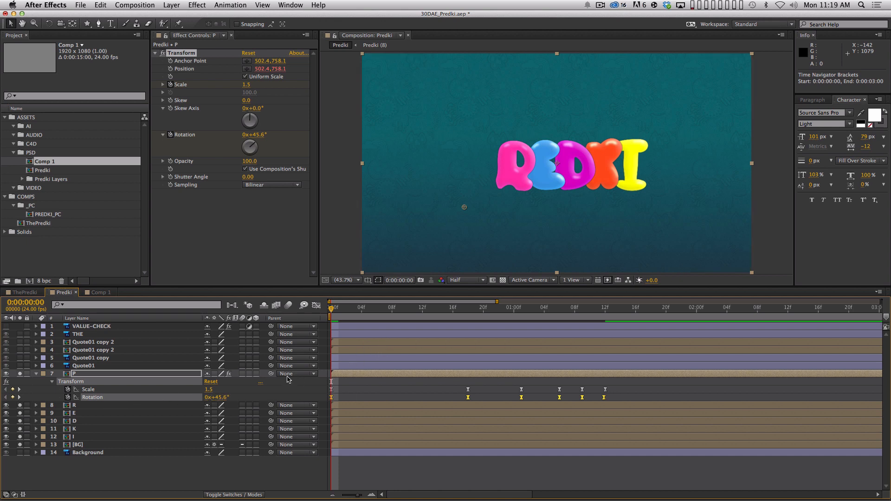
- Preview the P's animation, end the work area at 0:00:01:14 and preview it again
{"action": "key", "text": "space"}
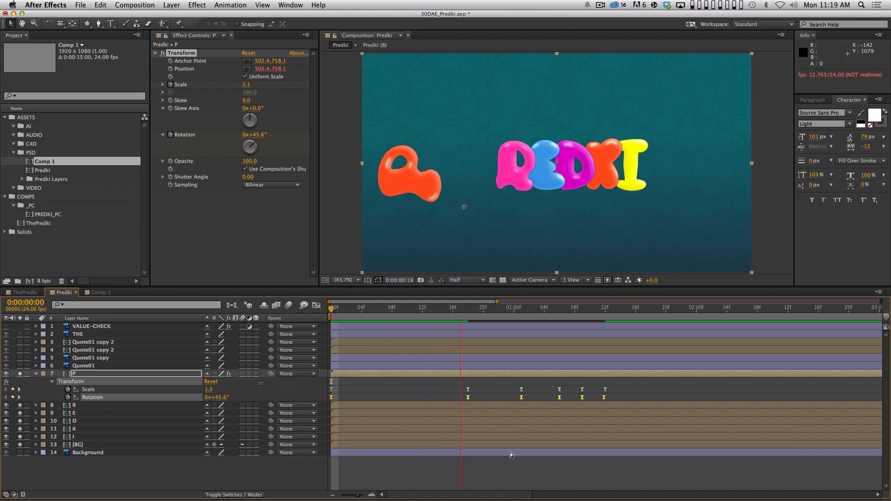
{"action": "key", "text": "space"}
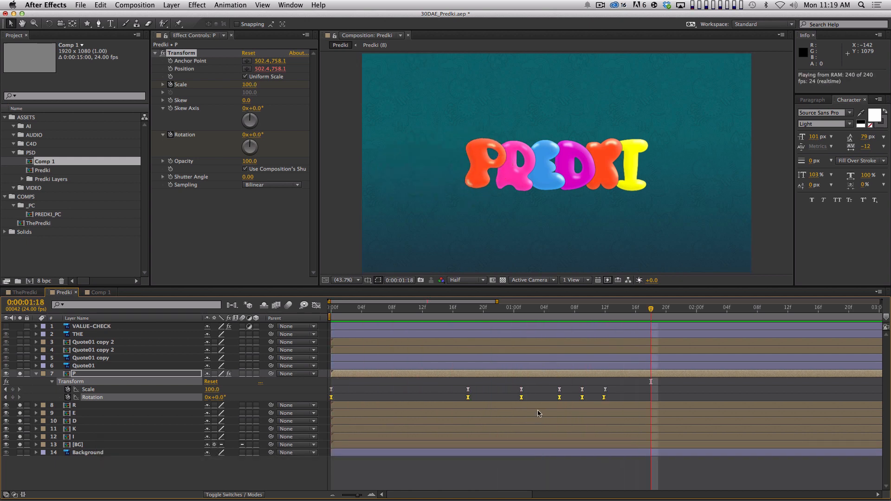
{"action": "key", "text": "space"}
{"action": "left_click", "coordinate": [620, 308]}
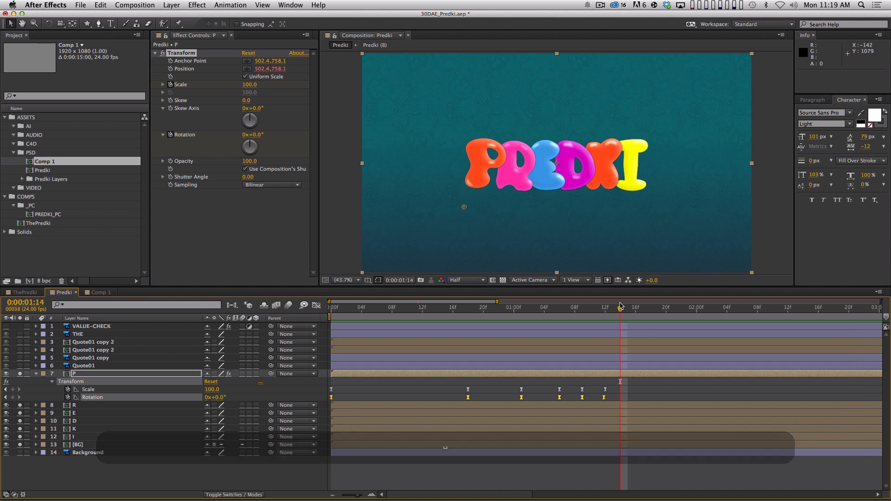
{"action": "key", "text": "KP_0"}
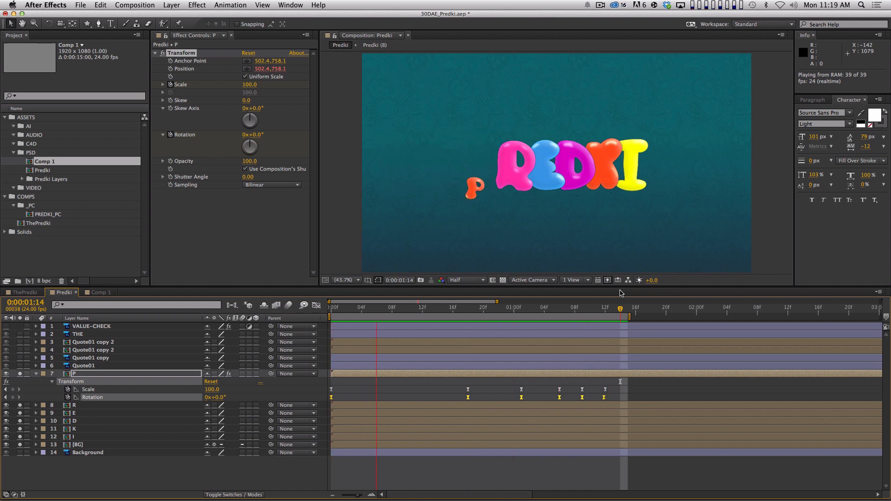
{"action": "key", "text": "space"}
- Compress the P's Scale and Rotation keyframes to end at 0:00:01:00, and shift all but the first pair three frames earlier
{"action": "left_click", "coordinate": [618, 385]}
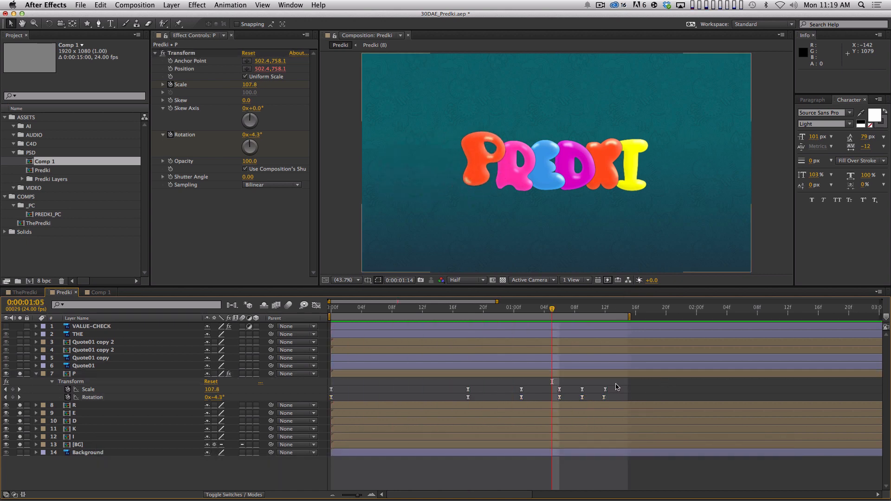
{"action": "left_click_drag", "start_coordinate": [614, 385], "coordinate": [466, 414]}
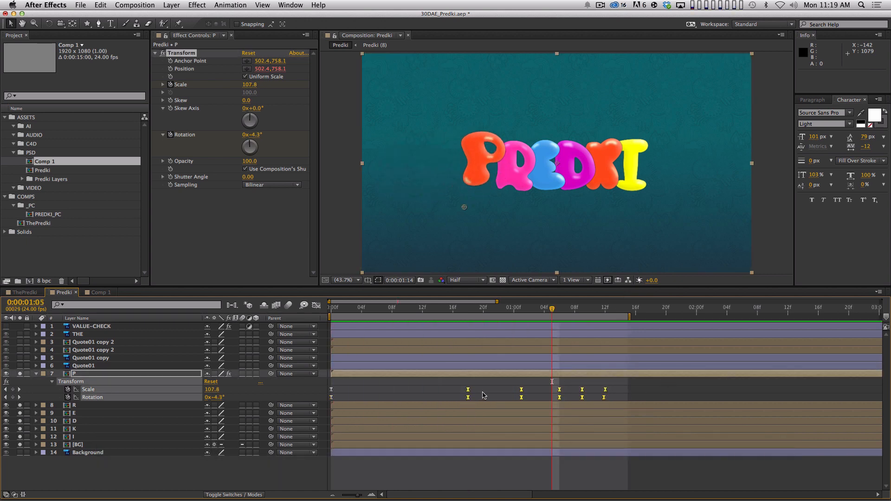
{"action": "left_click_drag", "start_coordinate": [605, 390], "coordinate": [311, 434]}
{"action": "key", "text": "super+z"}
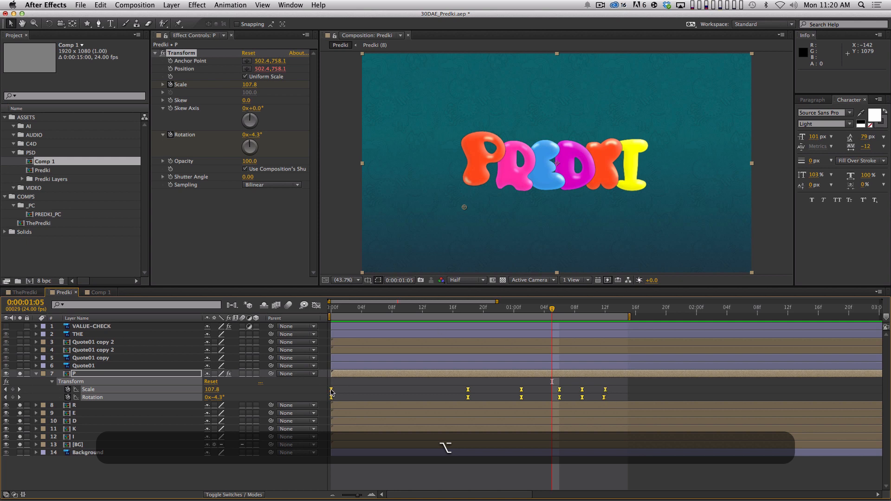
{"action": "left_click_drag", "start_coordinate": [604, 394], "coordinate": [409, 404]}
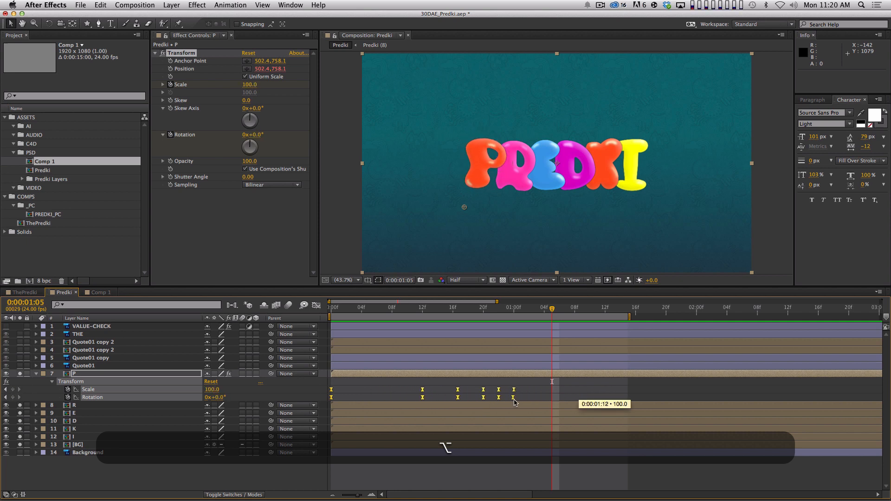
{"action": "left_click_drag", "start_coordinate": [514, 395], "coordinate": [399, 439]}
{"action": "left_click_drag", "start_coordinate": [426, 396], "coordinate": [402, 397]}
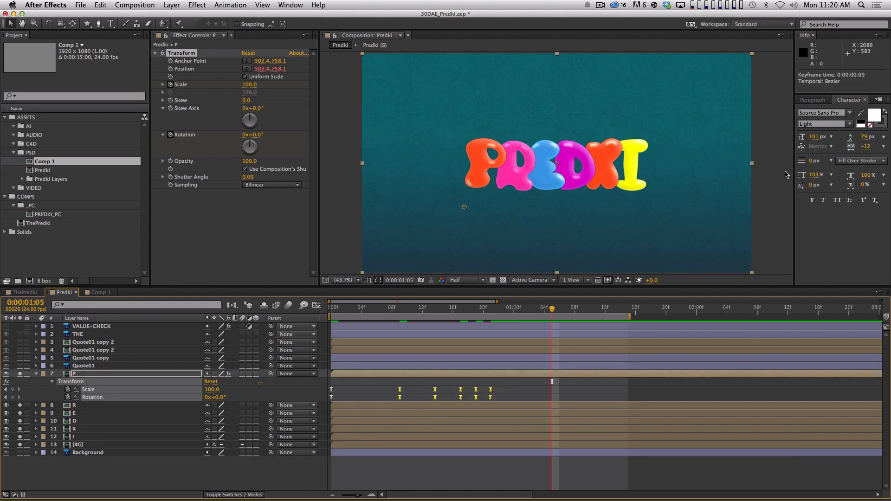
- End the work area at 0:00:01:05, preview the P's animation and check its swing from 0:00:00:17 onward
{"action": "key", "text": "n"}
{"action": "key", "text": "KP_0"}
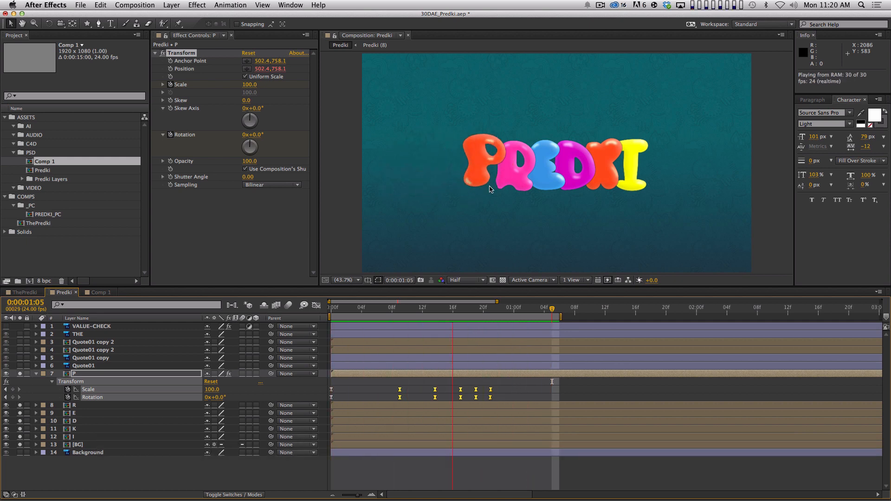
{"action": "key", "text": "space"}
{"action": "left_click_drag", "start_coordinate": [401, 308], "coordinate": [461, 317]}
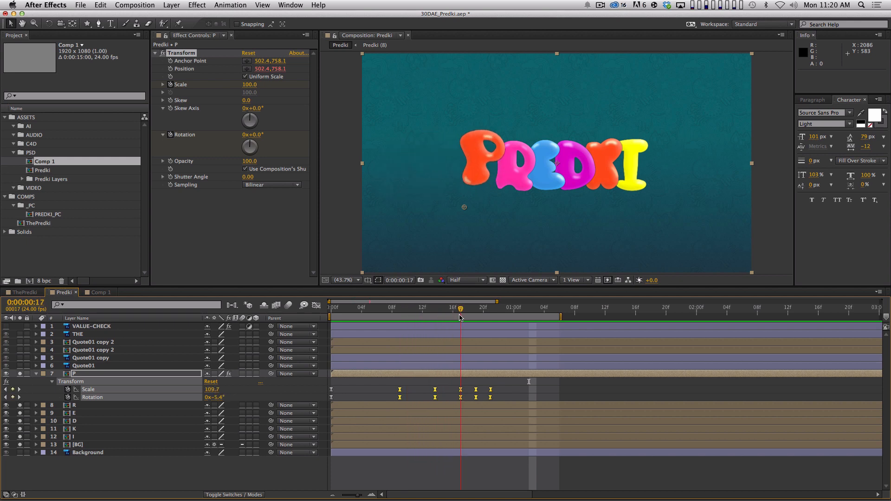
{"action": "left_click", "coordinate": [547, 386]}
{"action": "left_click_drag", "start_coordinate": [215, 397], "coordinate": [153, 416]}
{"action": "left_click_drag", "start_coordinate": [461, 310], "coordinate": [490, 310]}
{"action": "key", "text": "KP_0"}
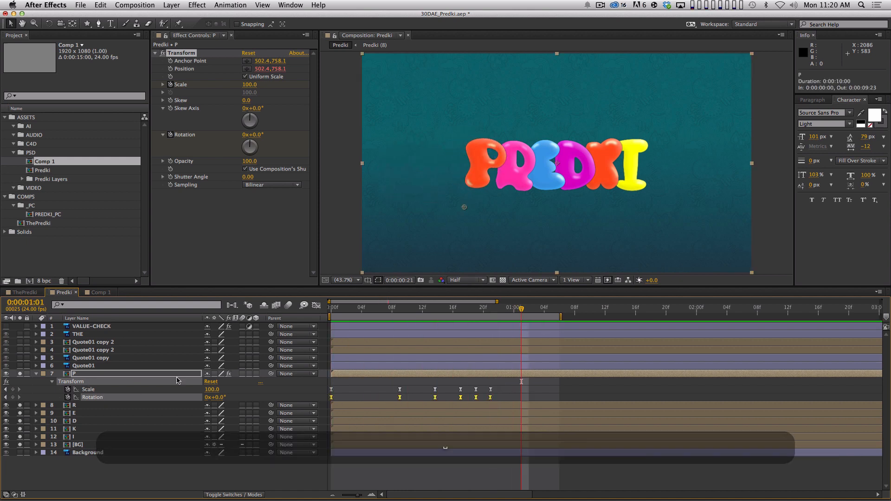
- In the Graph Editor, move the P's Rotation to about -77° at frame 9 and -17° at frame 17, raise frame 14 and lower frame 19
{"action": "key", "text": "shift+F3"}
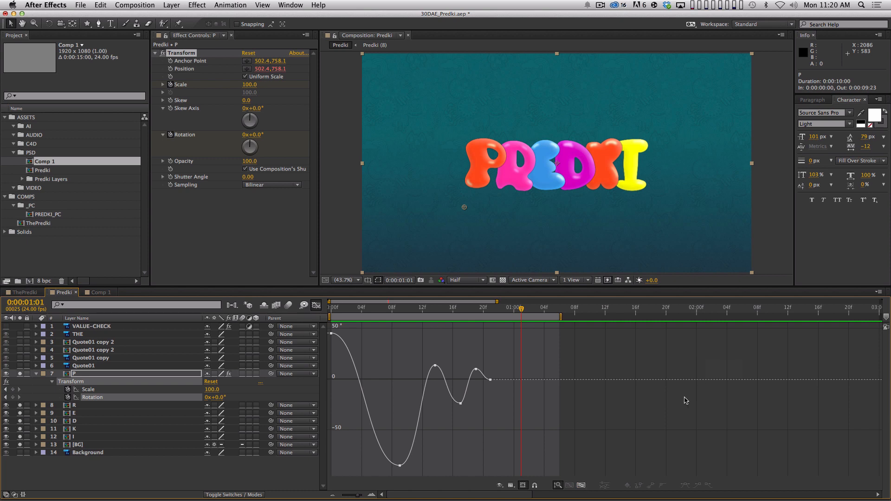
{"action": "left_click_drag", "start_coordinate": [461, 404], "coordinate": [461, 397]}
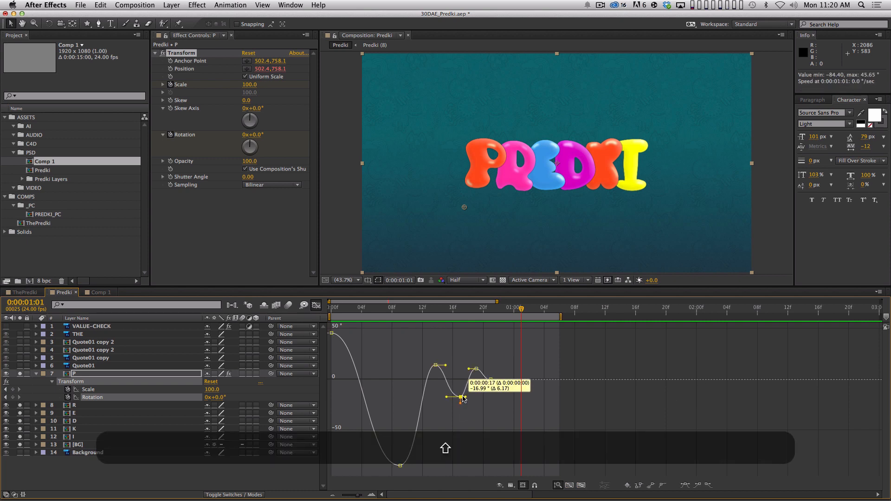
{"action": "left_click_drag", "start_coordinate": [436, 365], "coordinate": [438, 358]}
{"action": "left_click_drag", "start_coordinate": [400, 465], "coordinate": [400, 457]}
{"action": "left_click_drag", "start_coordinate": [476, 369], "coordinate": [479, 377]}
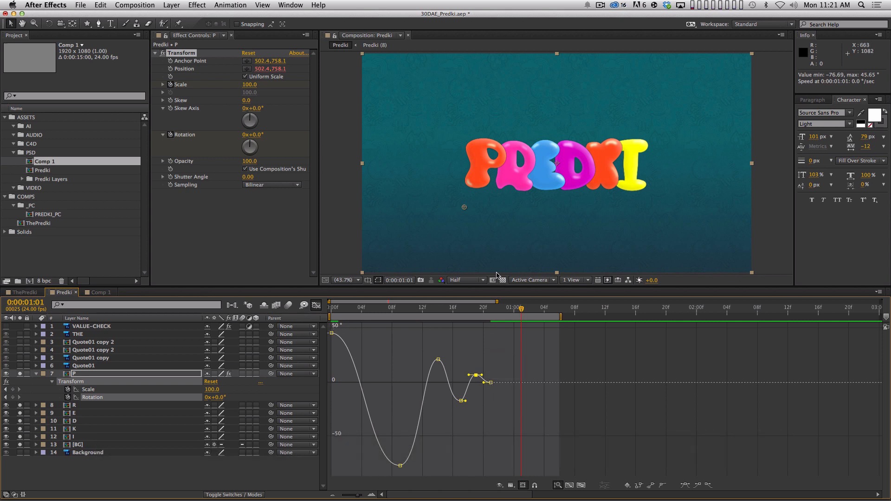
- Zoom in on the P's Rotation curve, fine-tune its easing after frame 19 and preview the animation
{"action": "key", "text": "equal"}
{"action": "key", "text": "Home"}
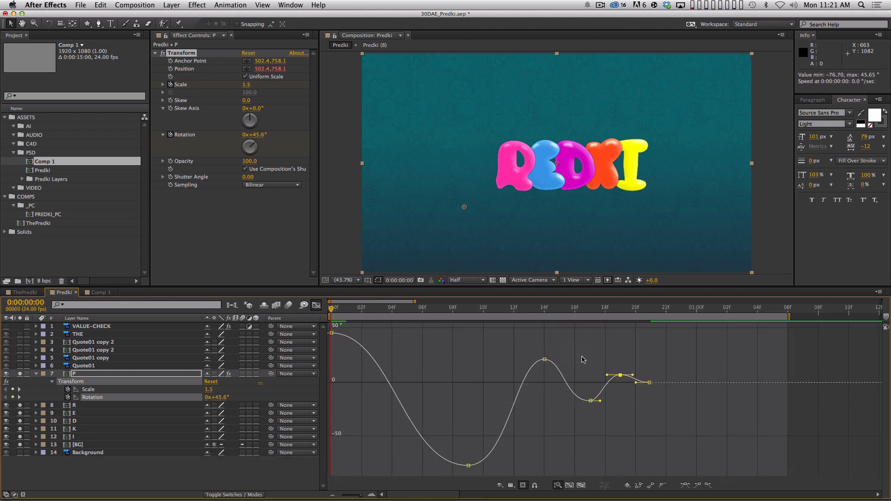
{"action": "mouse_move", "coordinate": [620, 375]}
{"action": "left_mouse_down"}
{"action": "mouse_move", "coordinate": [620, 367]}
{"action": "mouse_move", "coordinate": [622, 375]}
{"action": "left_mouse_up"}
{"action": "key", "text": "0"}
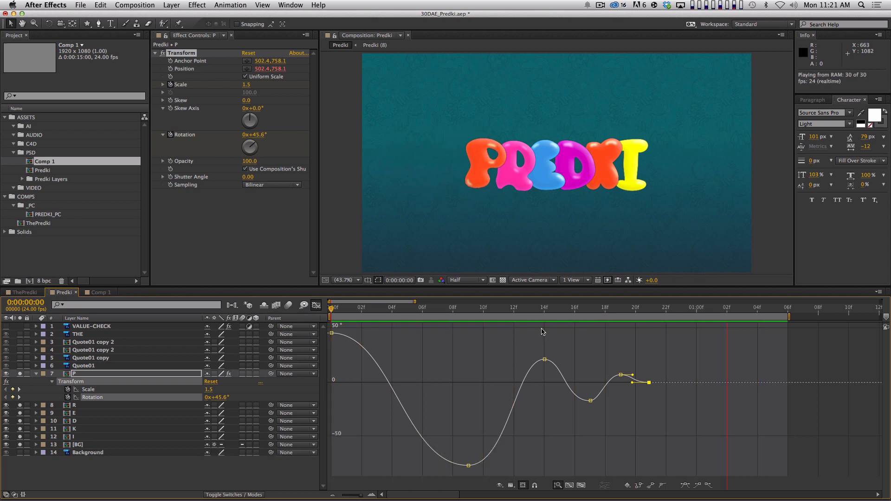
{"action": "key", "text": "space"}
- Raise the P's Rotation dip at frame 17, lower the frame 19 peak to about 3.7° and preview the animation
{"action": "left_click_drag", "start_coordinate": [543, 308], "coordinate": [586, 313]}
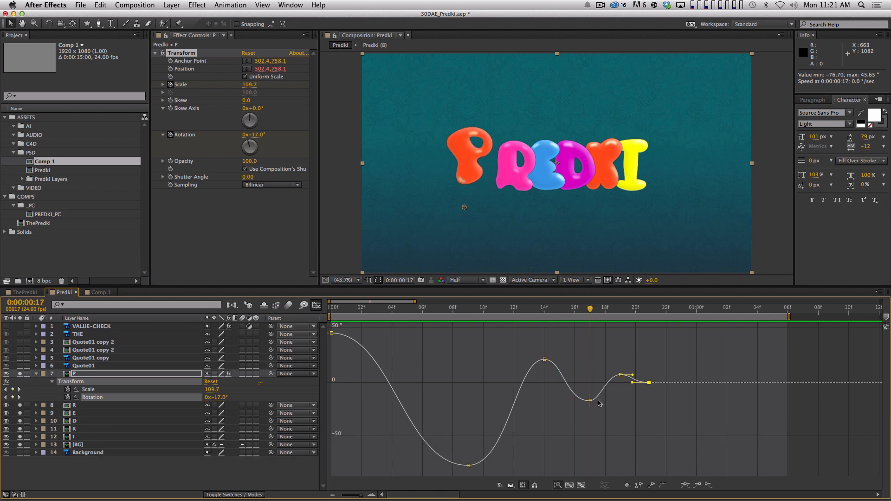
{"action": "left_click_drag", "start_coordinate": [590, 401], "coordinate": [591, 398]}
{"action": "left_click_drag", "start_coordinate": [592, 310], "coordinate": [622, 334]}
{"action": "left_click_drag", "start_coordinate": [621, 375], "coordinate": [620, 379]}
{"action": "key", "text": "shift+0"}
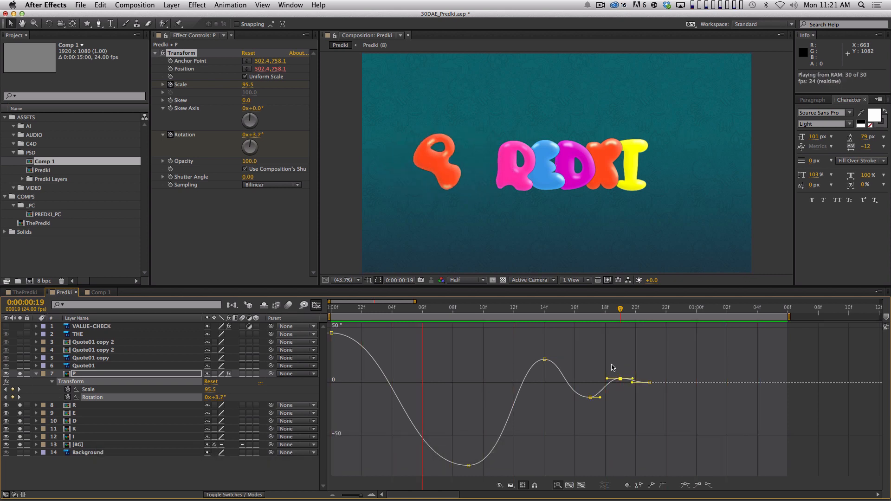
{"action": "key", "text": "space"}
- Soften the P's Rotation dip at frame 17 to about -10.2°, preview the motion and check it up to 0:00:00:21
{"action": "left_click_drag", "start_coordinate": [590, 398], "coordinate": [590, 395]}
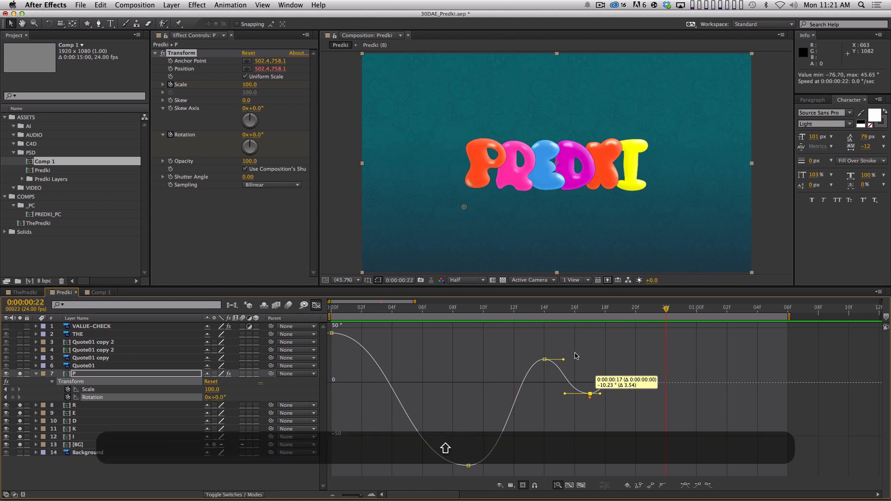
{"action": "key", "text": "shift+0"}
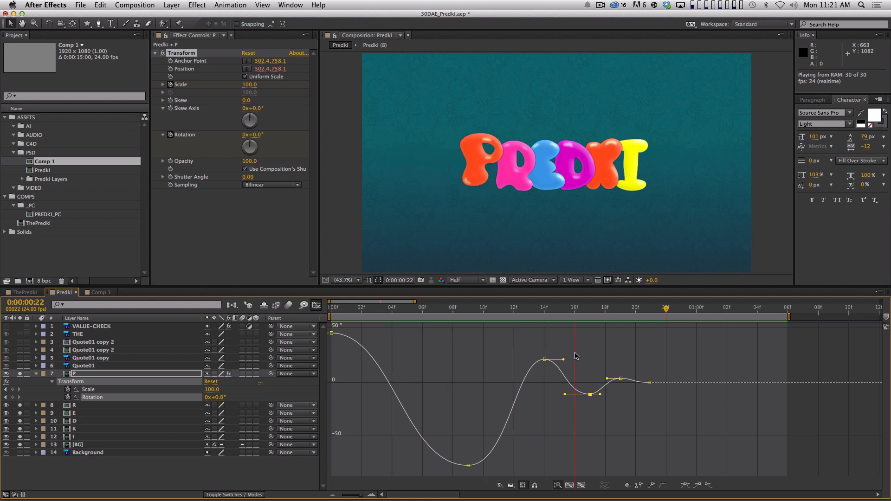
{"action": "key", "text": "space"}
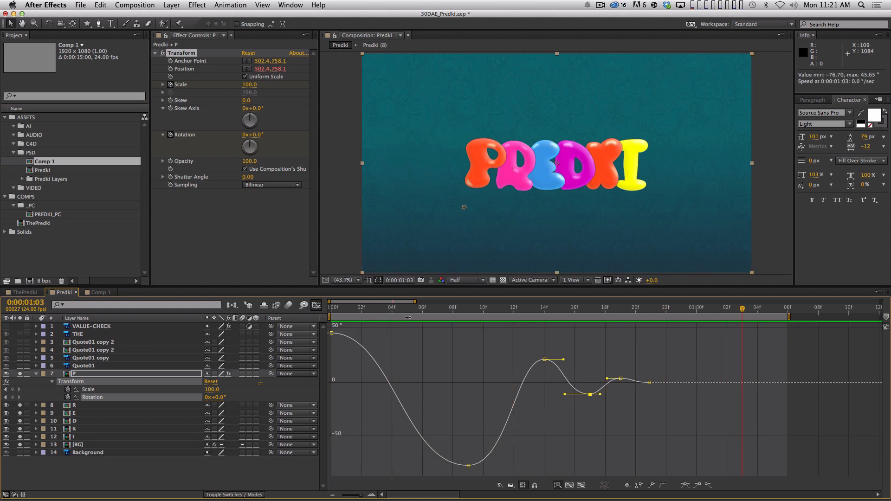
{"action": "key", "text": "space"}
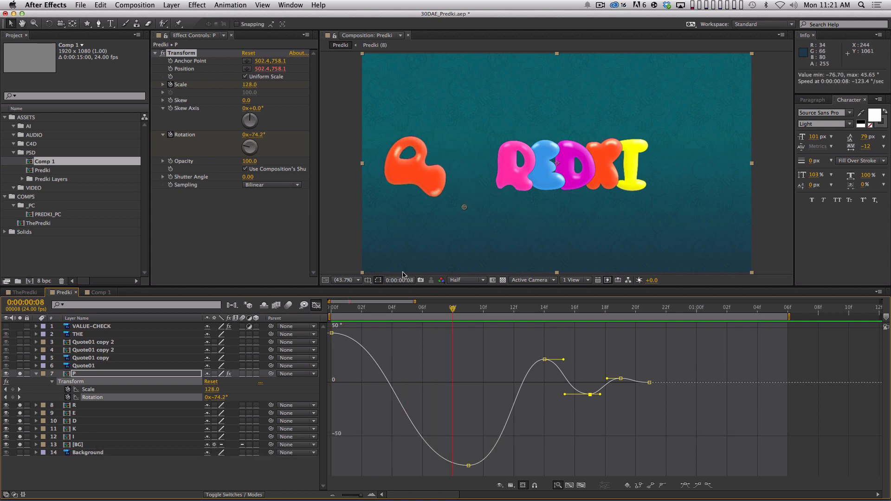
{"action": "left_click_drag", "start_coordinate": [331, 306], "coordinate": [650, 304]}
- Collapse the P's Transform effect and rename it CCW
{"action": "left_click", "coordinate": [240, 257]}
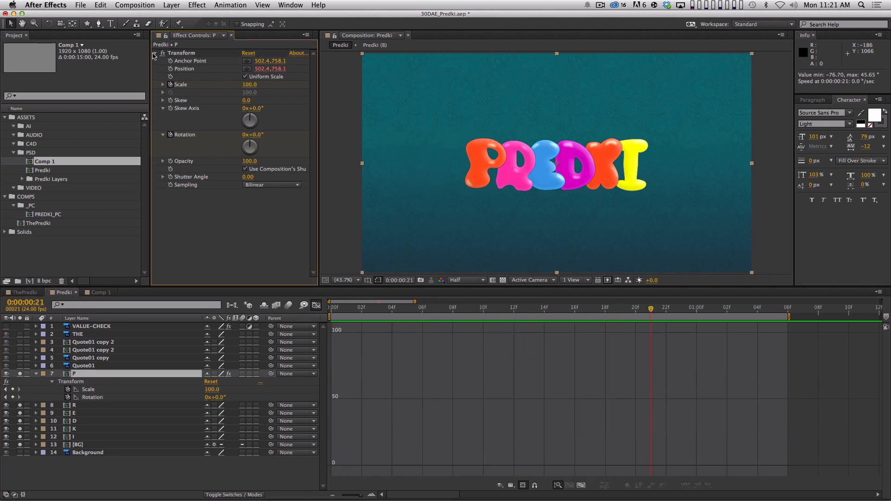
{"action": "left_click", "coordinate": [155, 53]}
{"action": "key", "text": "Return"}
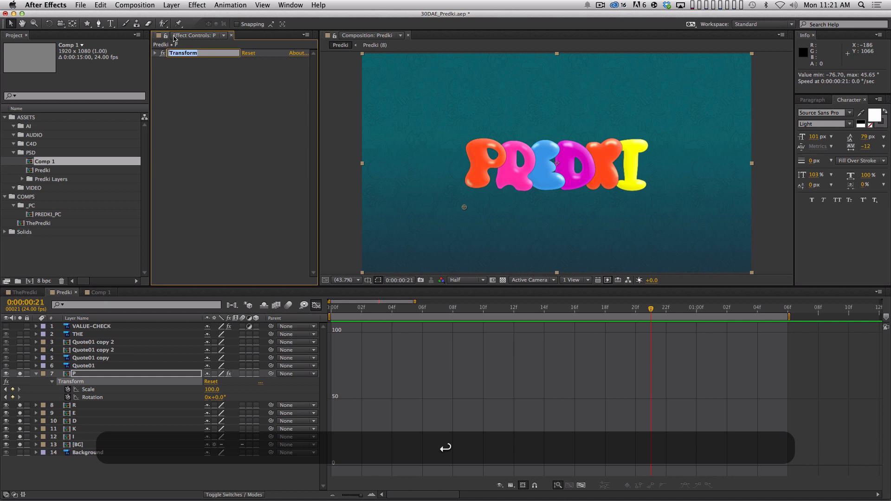
{"action": "type", "text": "CCW"}
{"action": "key", "text": "shift+Return"}
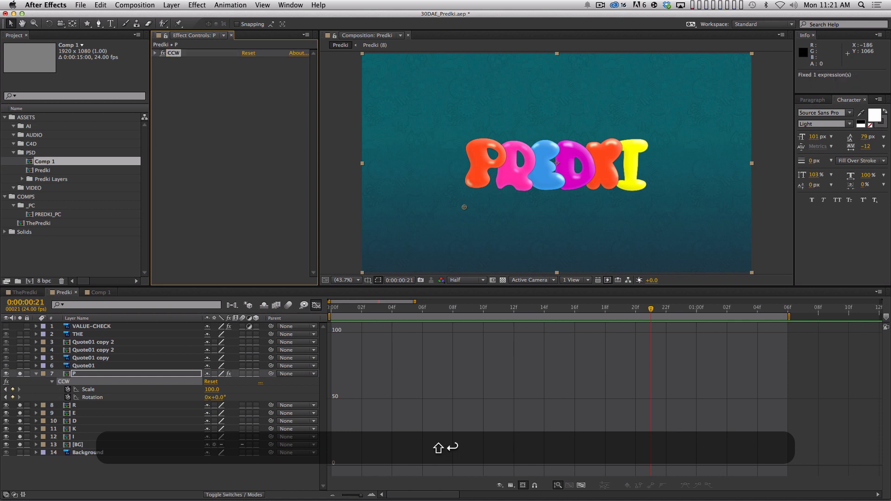
- Examine the P's counterclockwise swing against the other letters, collapse its layer properties and return to 0:00:00:00
{"action": "left_click_drag", "start_coordinate": [360, 307], "coordinate": [453, 307]}
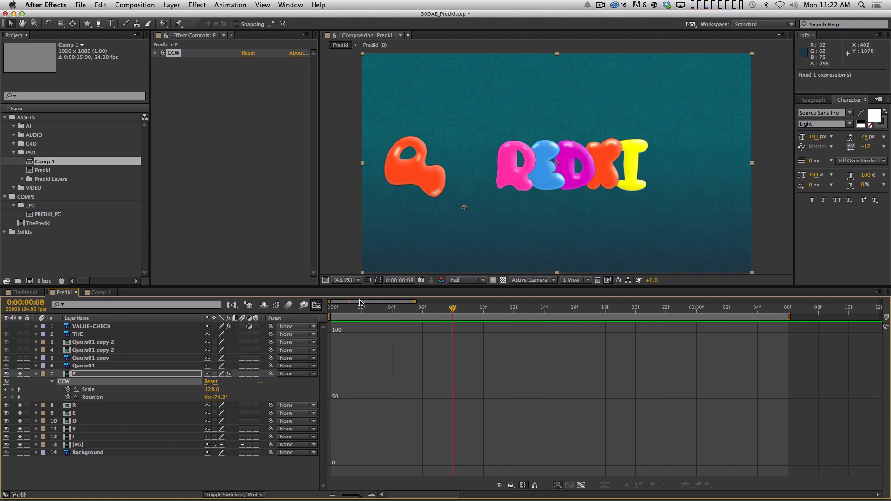
{"action": "key", "text": "Home"}
{"action": "left_click", "coordinate": [217, 190]}
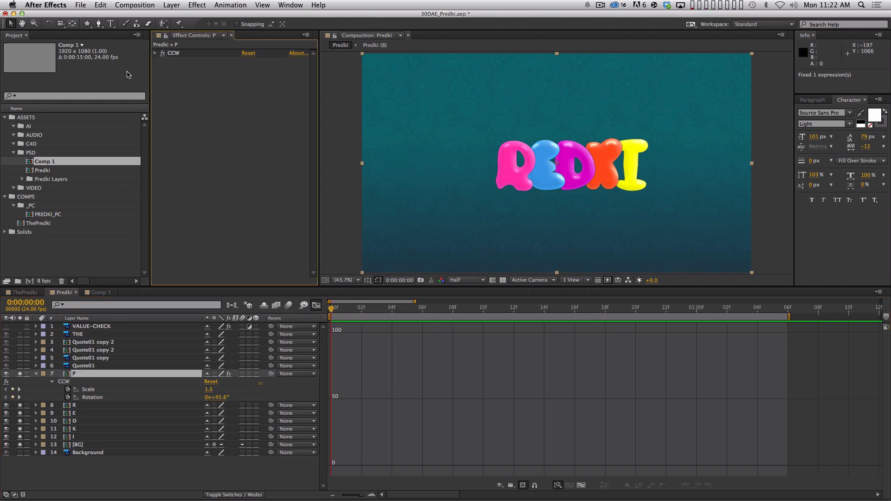
{"action": "left_click", "coordinate": [173, 54]}
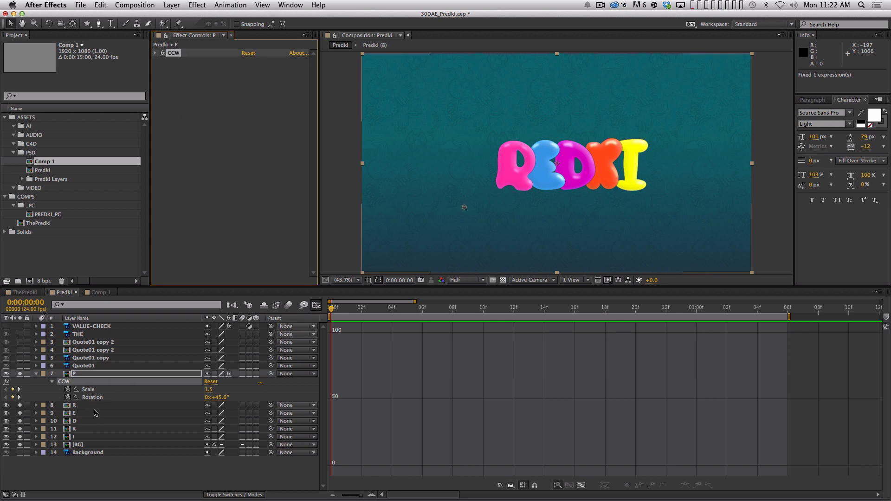
{"action": "key", "text": "space"}
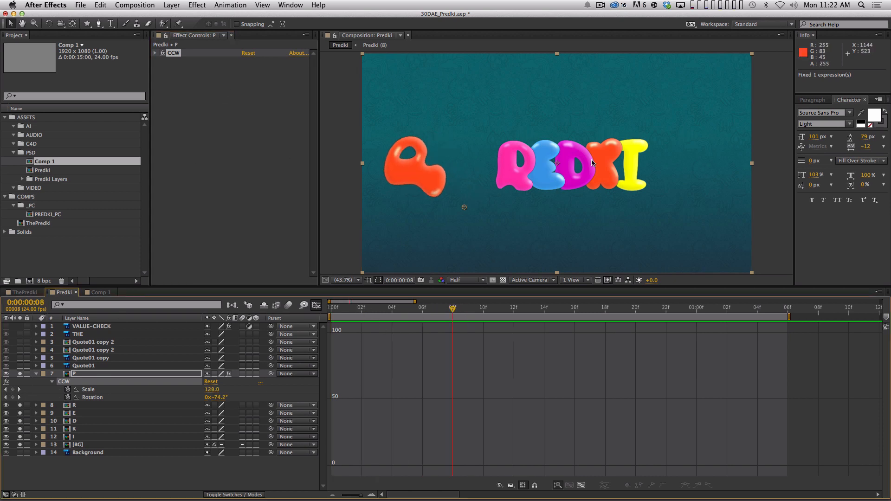
{"action": "left_click_drag", "start_coordinate": [409, 308], "coordinate": [528, 309]}
{"action": "left_click", "coordinate": [346, 309]}
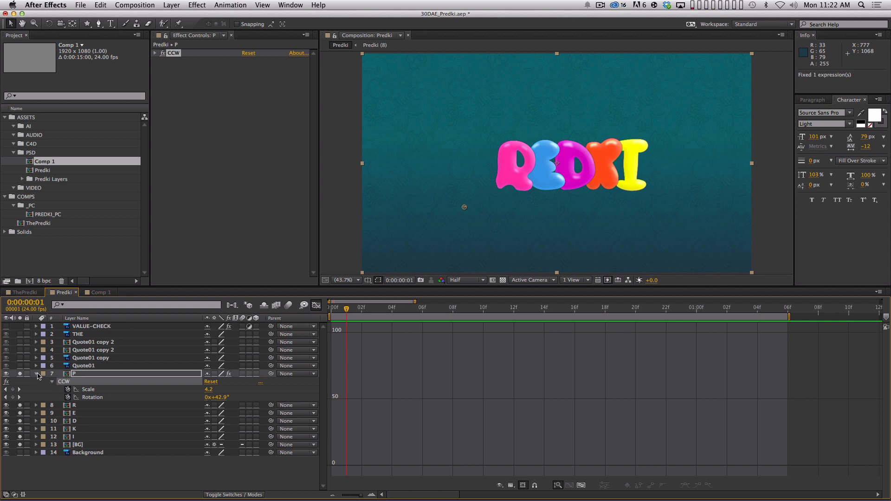
{"action": "left_click", "coordinate": [37, 374]}
{"action": "key", "text": "space"}
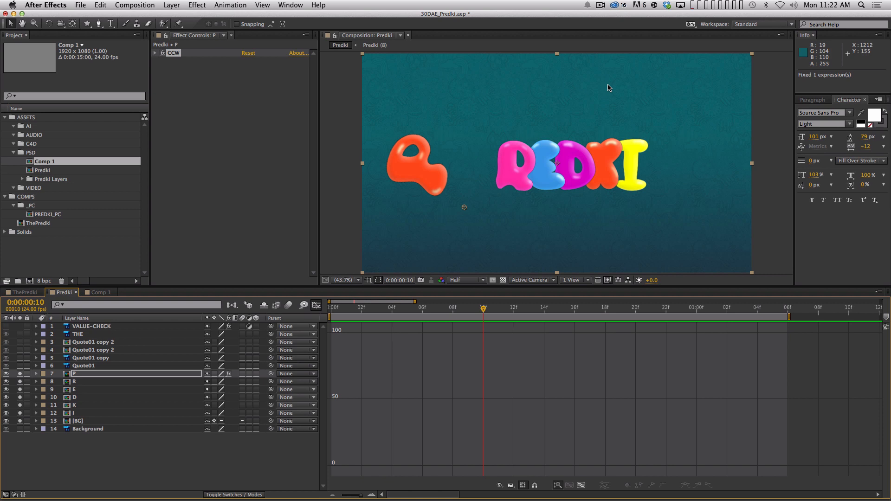
{"action": "key", "text": "Home"}
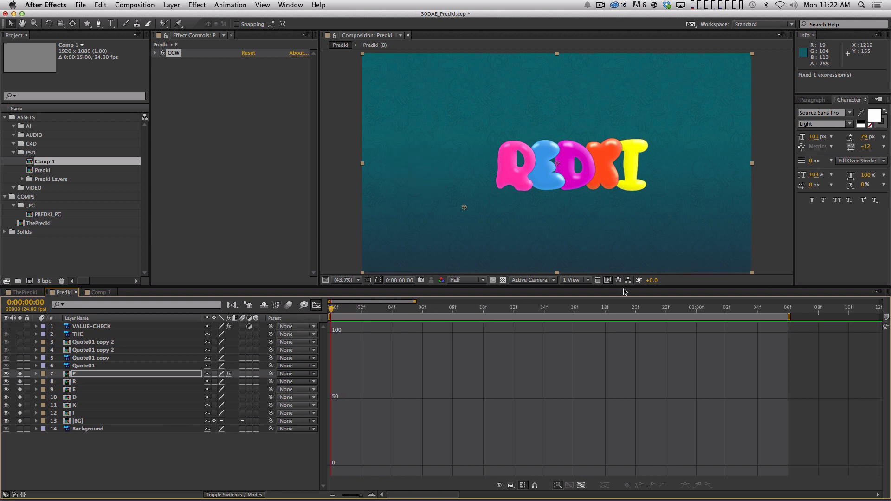
- In layer bar view, duplicate the P's CCW effect, disable the original and rename the copy CW
{"action": "left_click", "coordinate": [316, 305]}
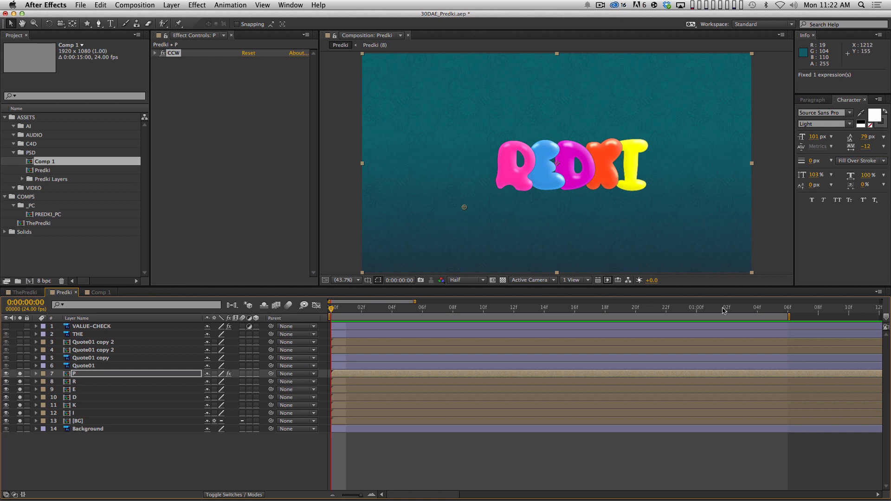
{"action": "left_click", "coordinate": [723, 308]}
{"action": "left_click", "coordinate": [169, 55]}
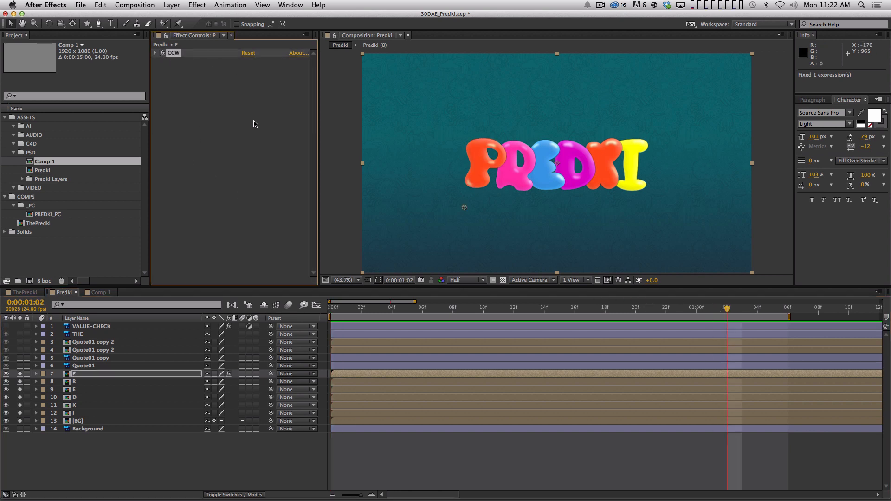
{"action": "key", "text": "super+d"}
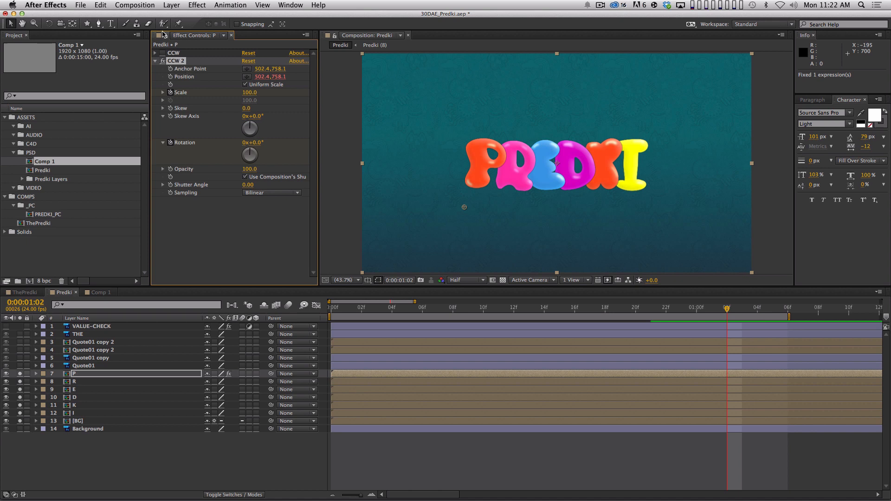
{"action": "key", "text": "Return"}
{"action": "type", "text": "CW"}
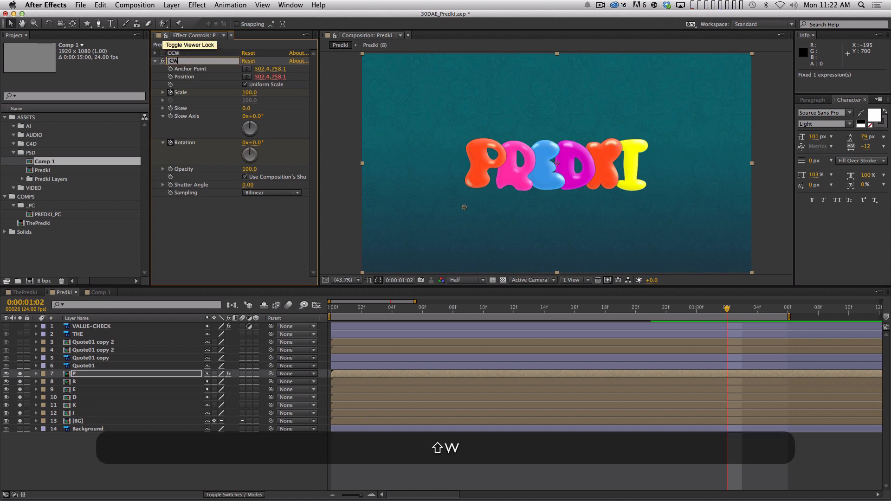
{"action": "key", "text": "Return"}
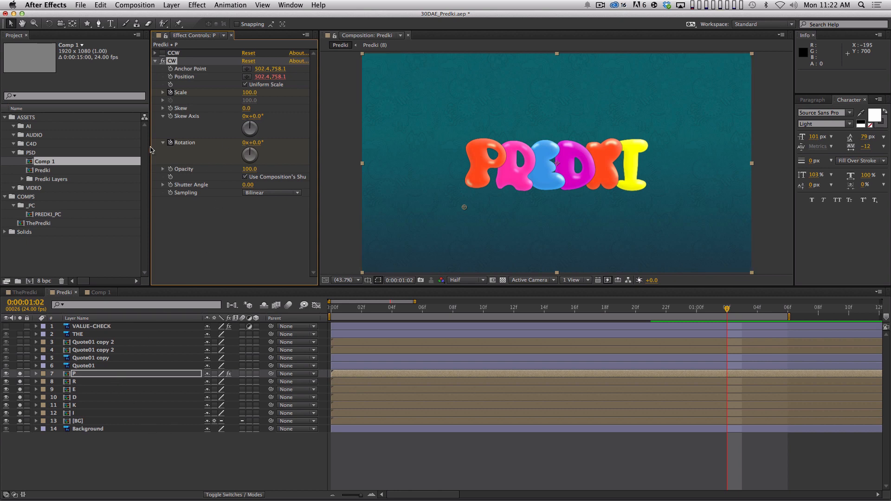
- Show the P's CW Rotation curve in the Graph Editor and check its values at 0:00:00:00 and 0:00:00:09
{"action": "left_click", "coordinate": [135, 375]}
{"action": "key", "text": "u"}
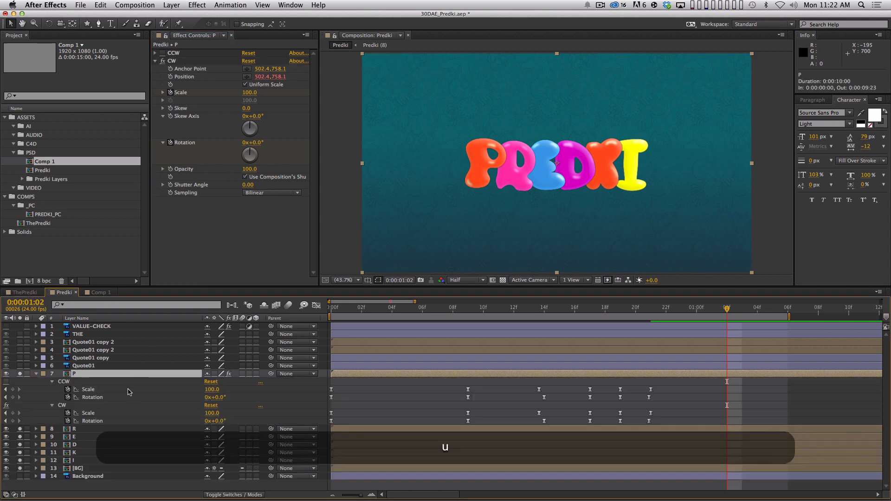
{"action": "left_click", "coordinate": [52, 382]}
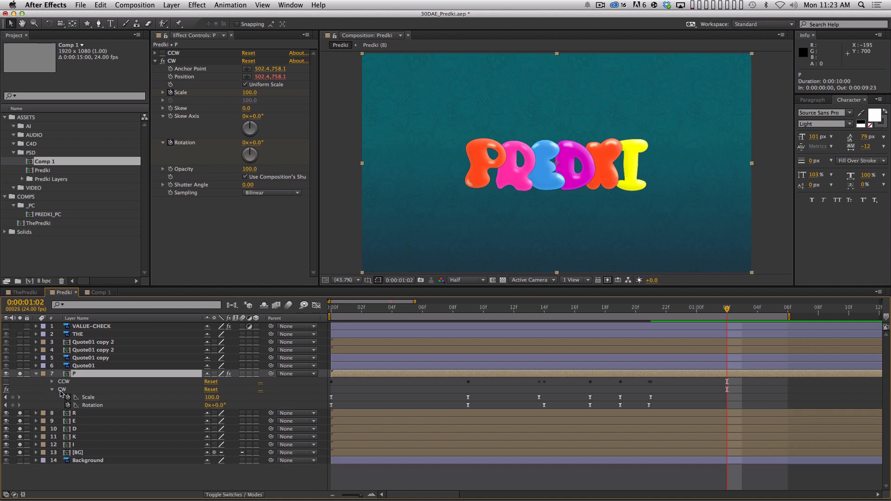
{"action": "left_click", "coordinate": [116, 406]}
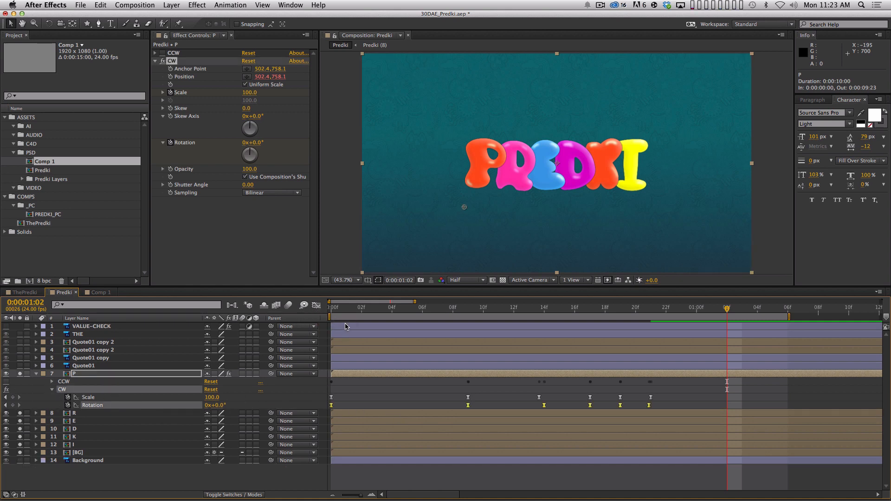
{"action": "left_click", "coordinate": [316, 305]}
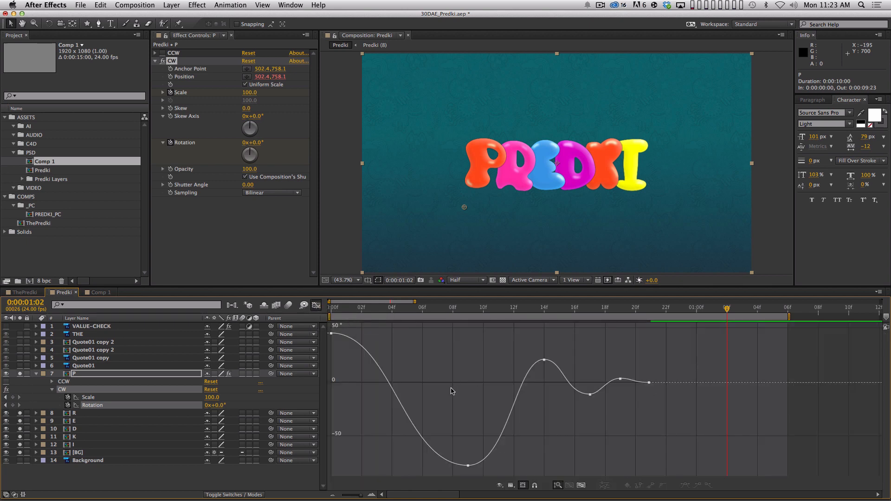
{"action": "key", "text": "Home"}
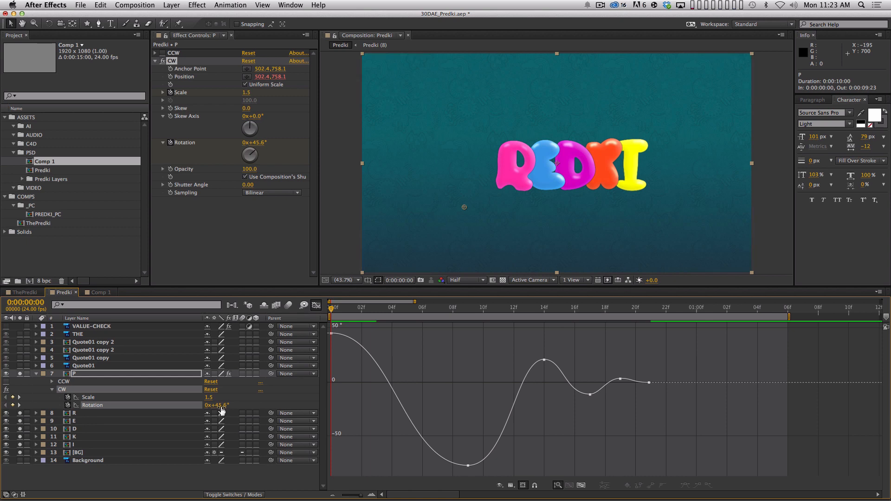
{"action": "left_click_drag", "start_coordinate": [402, 309], "coordinate": [468, 310]}
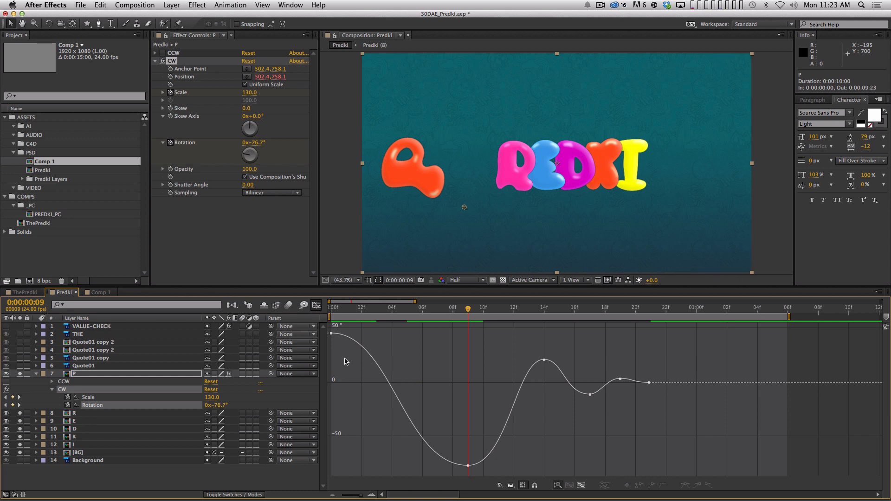
- Select all of the CW effect's Rotation keyframes in the Graph Editor and try scaling their curve vertically
{"action": "left_click_drag", "start_coordinate": [341, 310], "coordinate": [650, 345]}
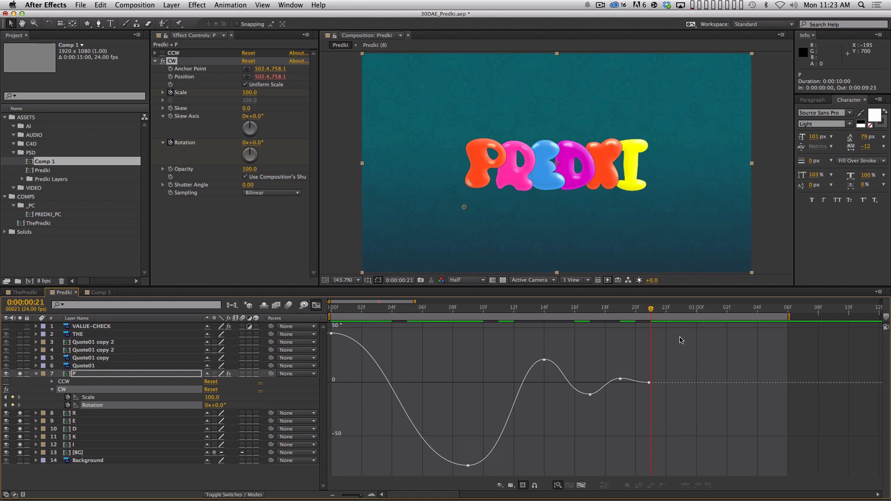
{"action": "left_click_drag", "start_coordinate": [703, 327], "coordinate": [331, 473]}
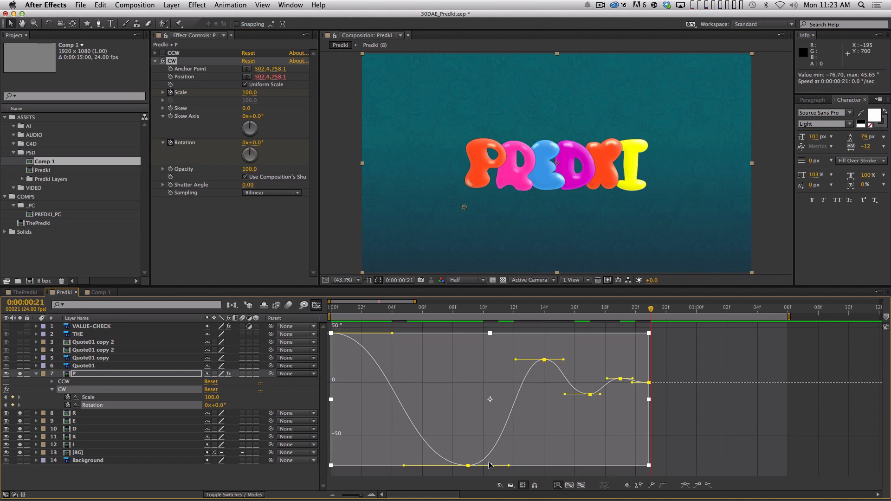
{"action": "left_click_drag", "start_coordinate": [489, 334], "coordinate": [490, 341]}
{"action": "key", "text": "alt+super+z"}
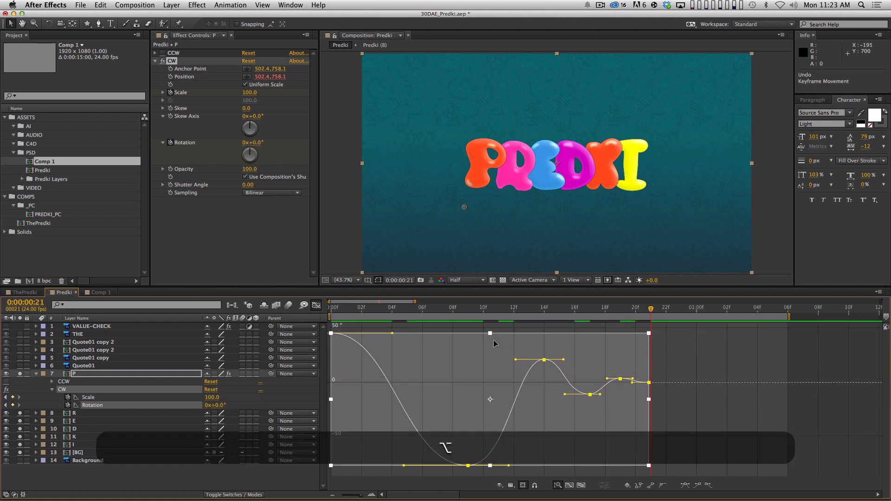
{"action": "left_click_drag", "start_coordinate": [489, 334], "coordinate": [501, 359]}
{"action": "key", "text": "super+z"}
{"action": "key", "text": "super+z"}
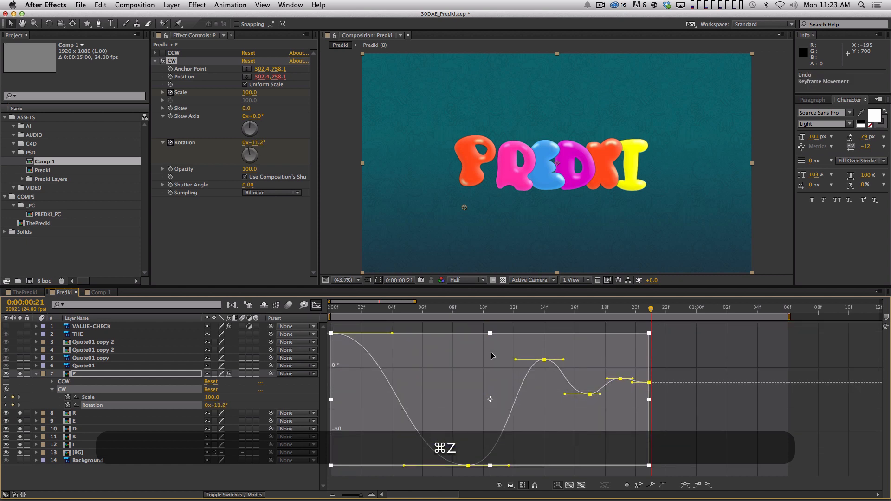
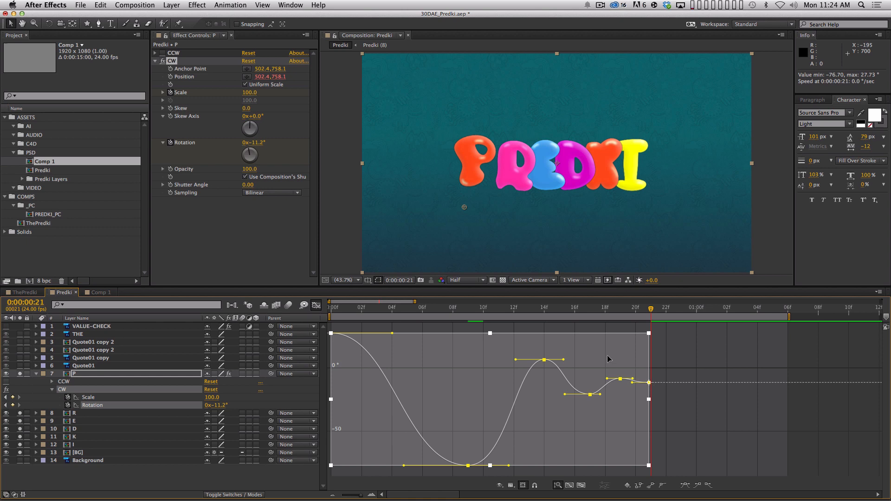
- Try flipping the selected CW Rotation keyframes vertically from 0:00:00:00, preview the P's swing and undo the flip
{"action": "left_click_drag", "start_coordinate": [344, 312], "coordinate": [327, 313]}
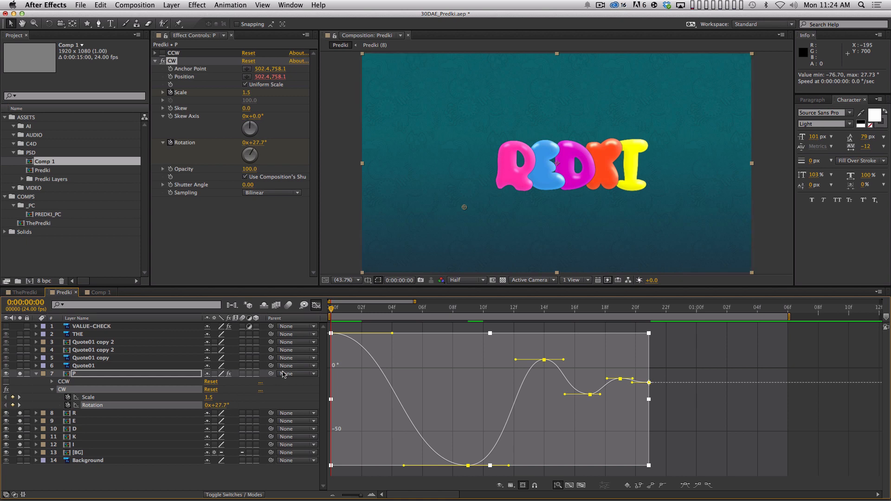
{"action": "mouse_move", "coordinate": [337, 312]}
{"action": "left_mouse_down"}
{"action": "mouse_move", "coordinate": [362, 312]}
{"action": "mouse_move", "coordinate": [327, 312]}
{"action": "left_mouse_up"}
{"action": "key", "text": "super"}
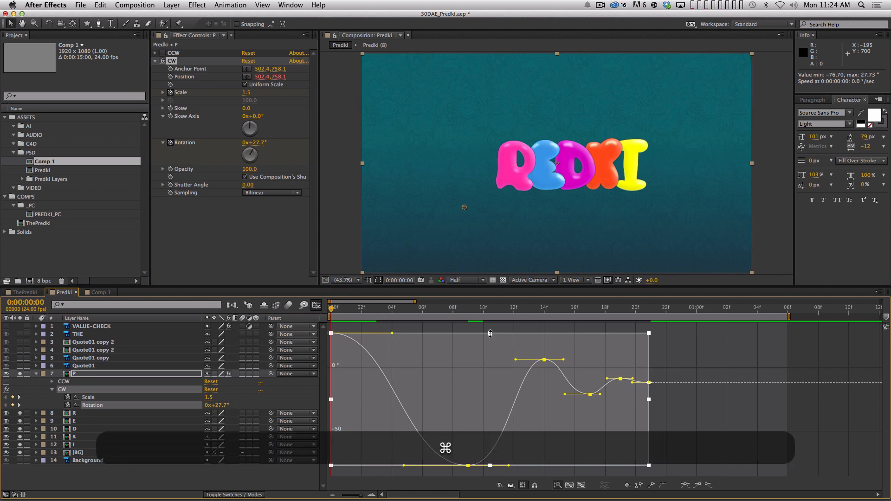
{"action": "left_click_drag", "start_coordinate": [490, 333], "coordinate": [507, 406]}
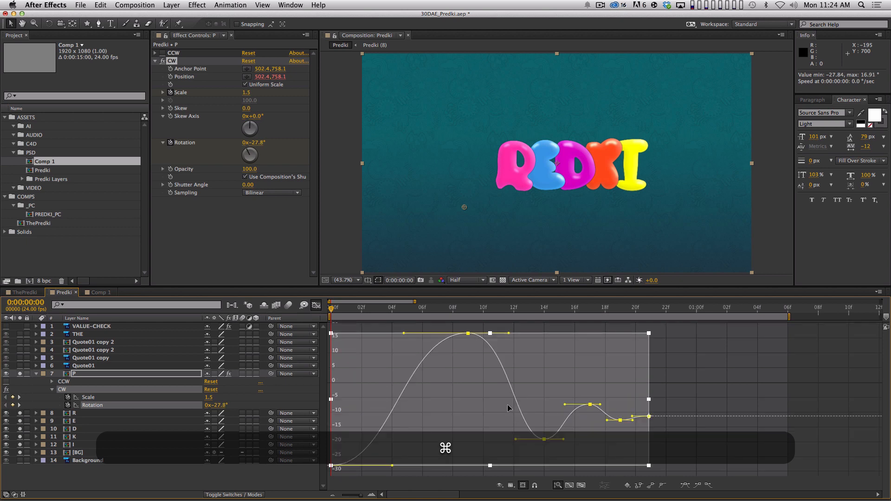
{"action": "key", "text": "space"}
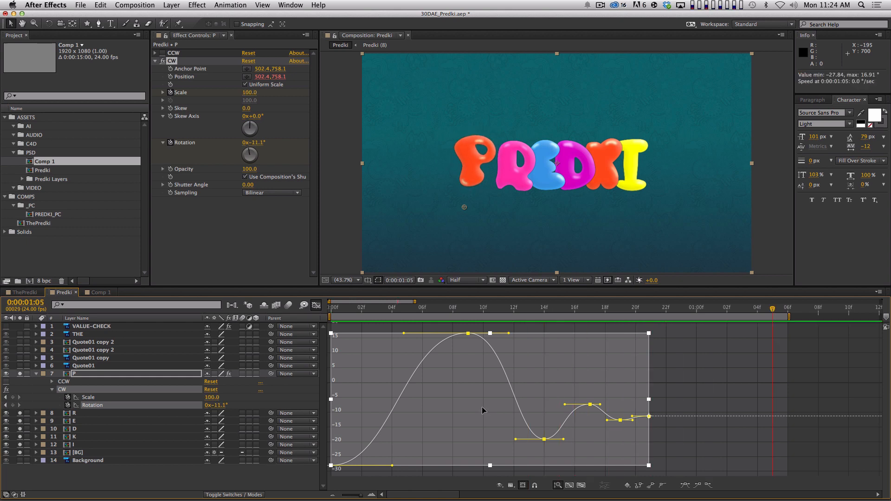
{"action": "key", "text": "space"}
{"action": "key", "text": "super+z"}
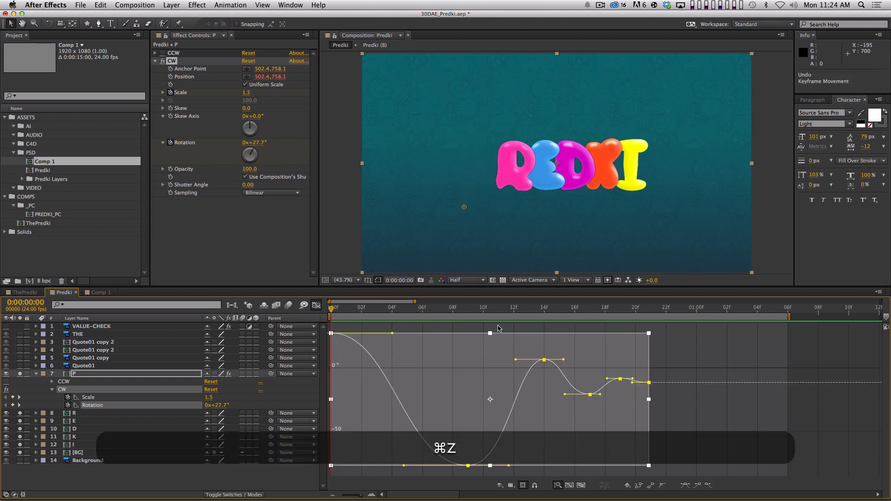
- Flip the selected CW Rotation keyframes vertically so the peak at 0:00:00:09 reaches about 76.6°
{"action": "left_click_drag", "start_coordinate": [372, 311], "coordinate": [330, 319]}
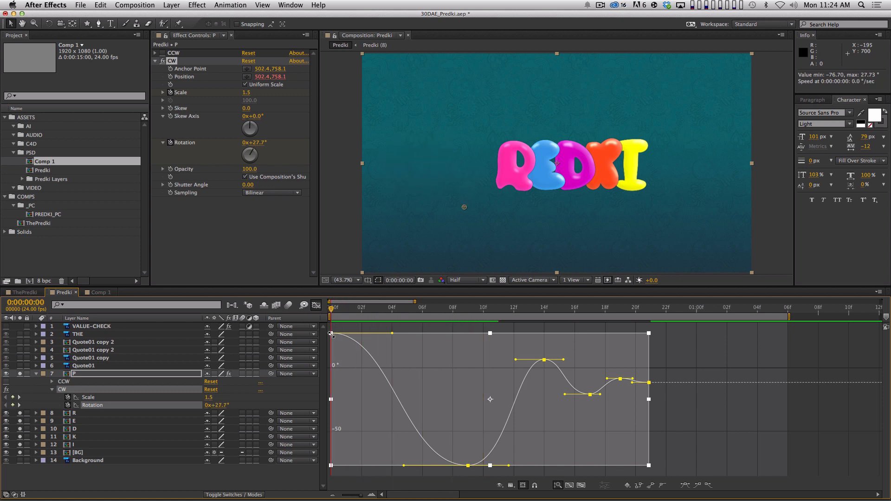
{"action": "left_click", "coordinate": [480, 302]}
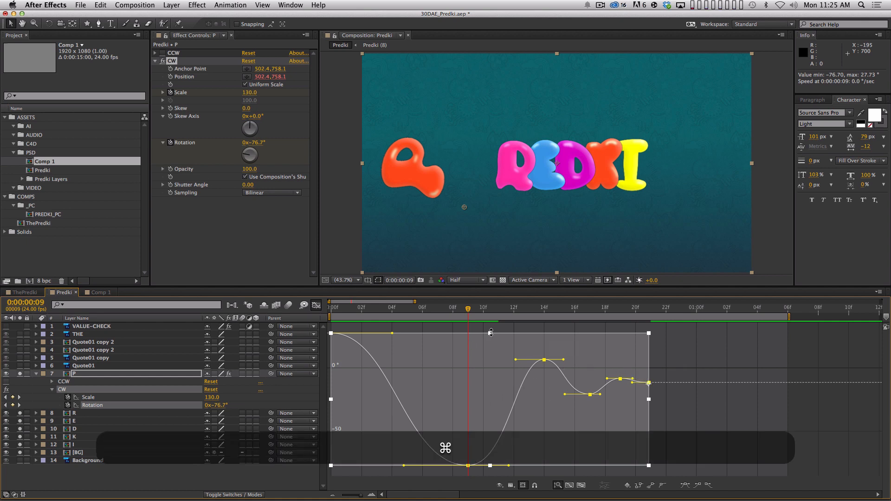
{"action": "left_click_drag", "start_coordinate": [490, 333], "coordinate": [523, 455]}
{"action": "left_click", "coordinate": [684, 393]}
- Set the last CW Rotation keyframe, at 0:00:00:21, to 0°
{"action": "left_click_drag", "start_coordinate": [667, 405], "coordinate": [649, 423]}
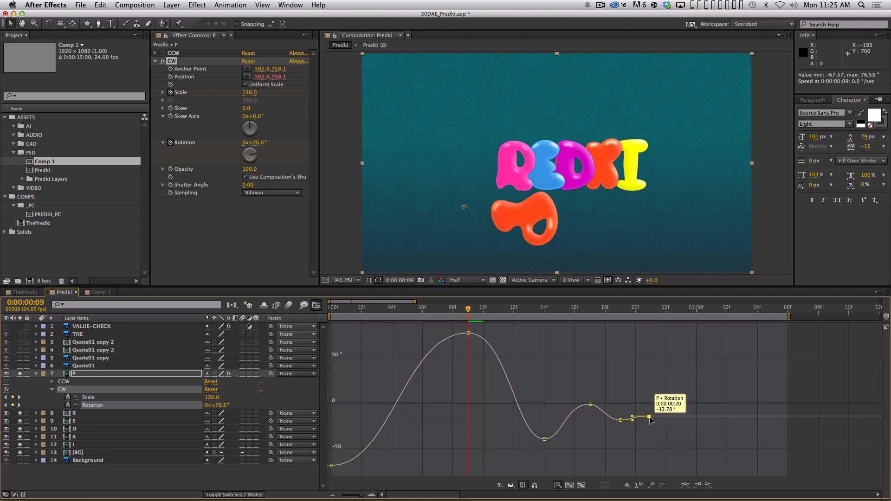
{"action": "left_click_drag", "start_coordinate": [638, 311], "coordinate": [650, 310]}
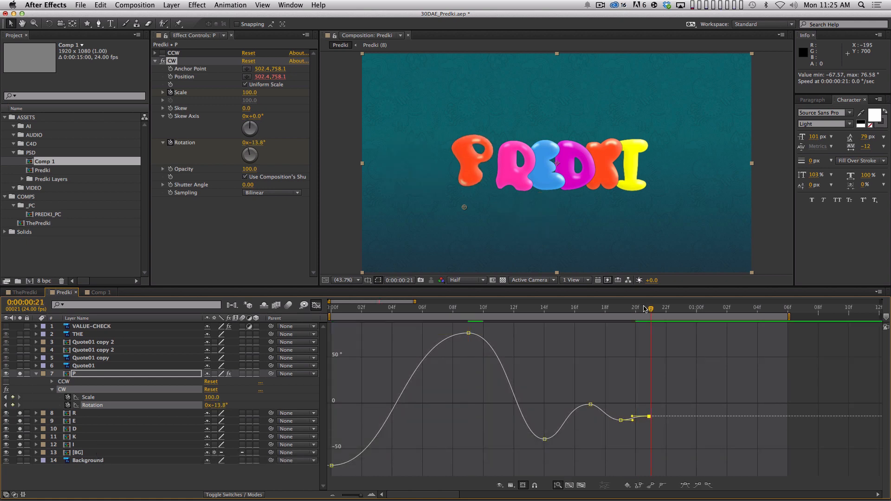
{"action": "left_click", "coordinate": [221, 405]}
{"action": "type", "text": "0"}
{"action": "key", "text": "Return"}
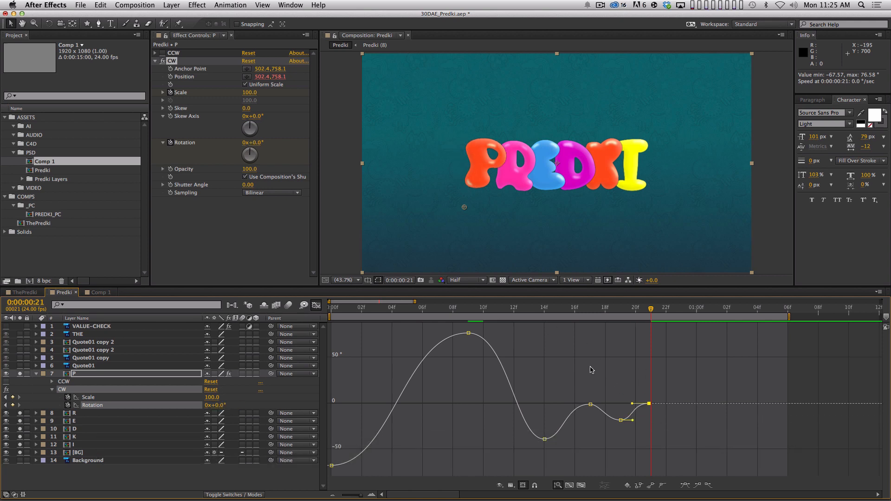
- Select the five CW Rotation keyframes before the last one and raise them together by about 9.4°
{"action": "left_click_drag", "start_coordinate": [634, 438], "coordinate": [575, 400]}
{"action": "left_click_drag", "start_coordinate": [567, 449], "coordinate": [527, 414]}
{"action": "left_click", "coordinate": [469, 333], "text": "shift"}
{"action": "left_click", "coordinate": [331, 465], "text": "shift"}
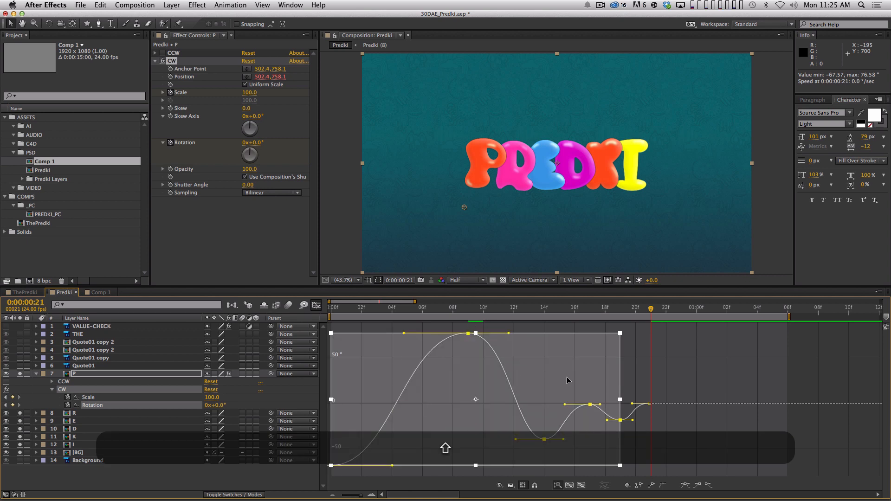
{"action": "left_click_drag", "start_coordinate": [568, 378], "coordinate": [568, 371]}
{"action": "left_click", "coordinate": [701, 364]}
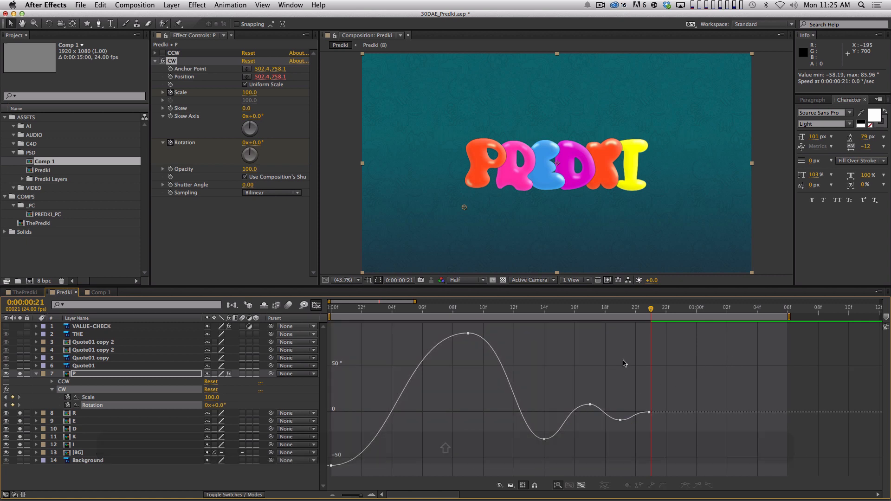
- RAM preview the P's clockwise swing and scrub through it from 0:00:00:00 to 0:00:00:23
{"action": "key", "text": "KP_0"}
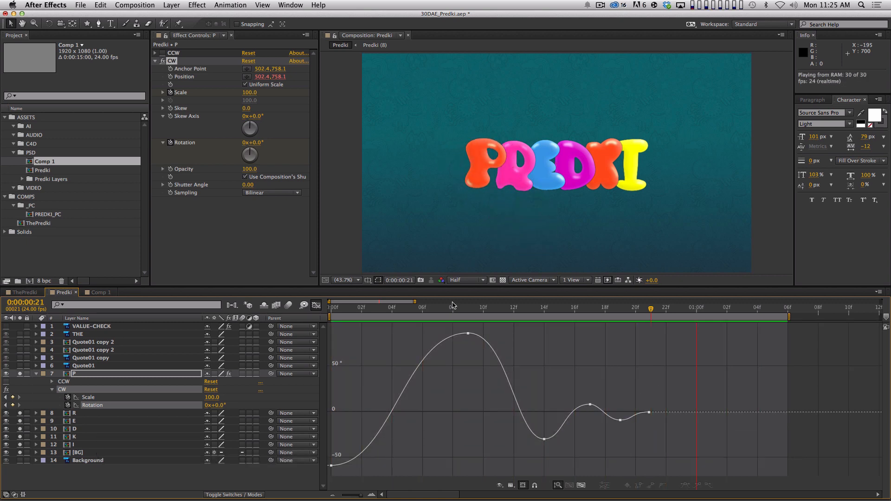
{"action": "left_click", "coordinate": [376, 308]}
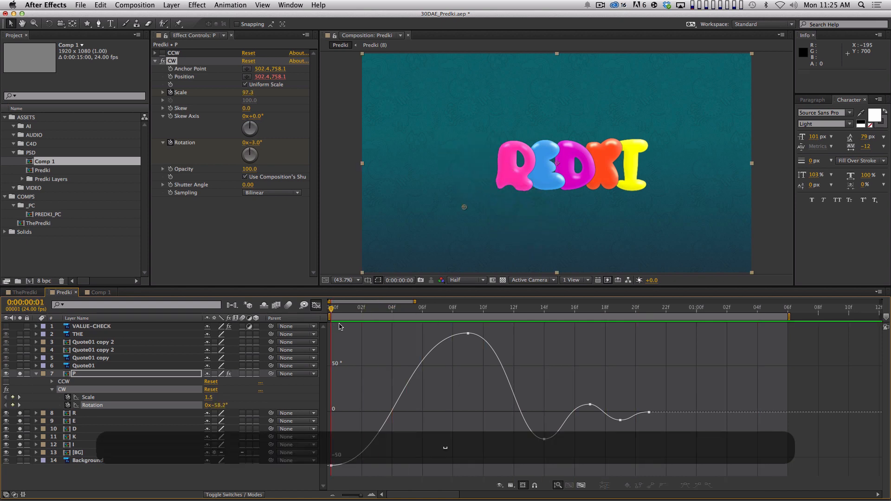
{"action": "key", "text": "Home"}
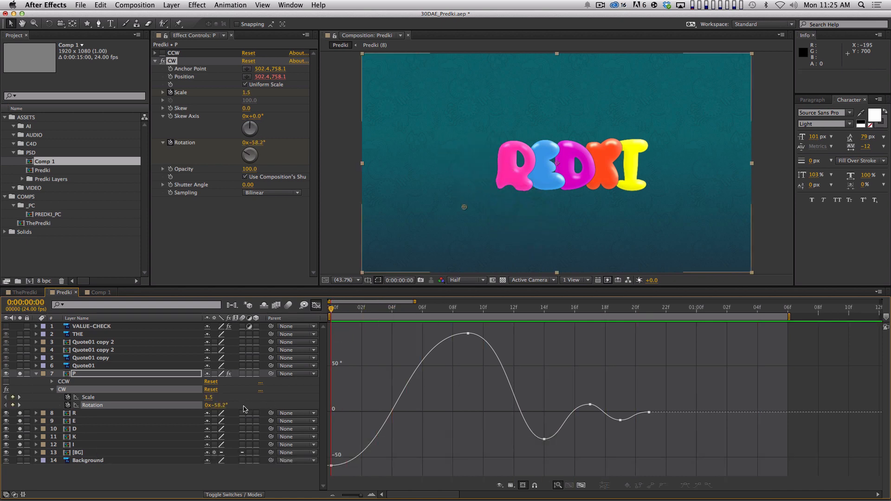
{"action": "left_click_drag", "start_coordinate": [330, 312], "coordinate": [681, 318]}
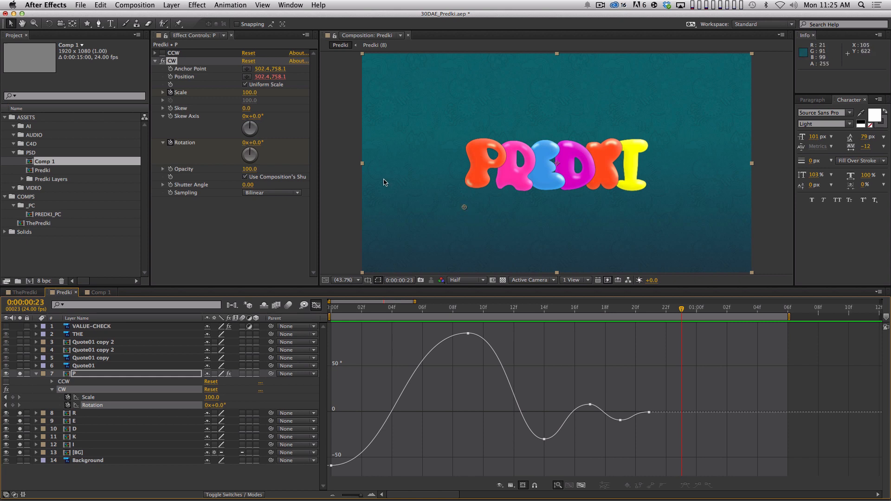
- Try moving the CW effect's Anchor Point horizontally to about 622.4, then undo it and glance at the CCW settings
{"action": "left_click_drag", "start_coordinate": [264, 69], "coordinate": [271, 70]}
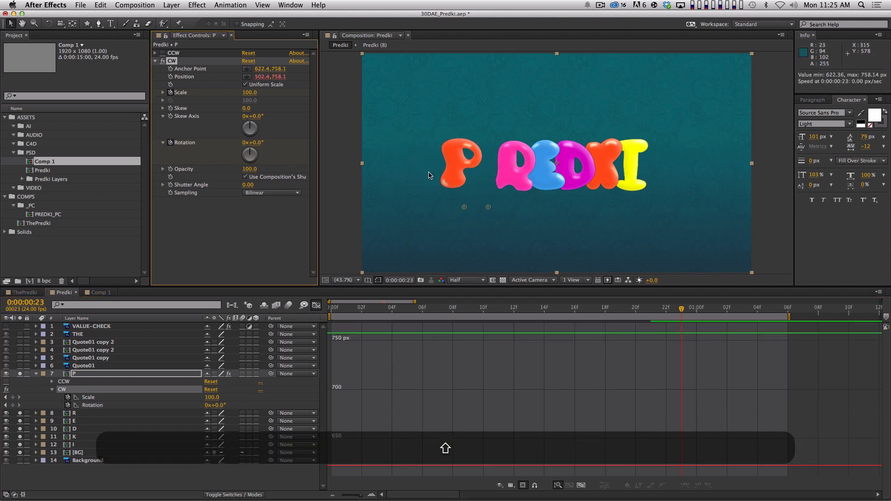
{"action": "key", "text": "super+z"}
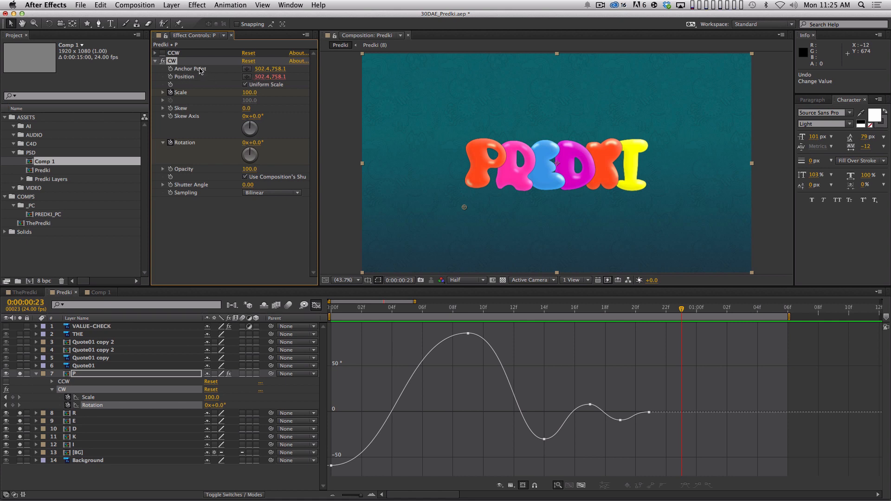
{"action": "left_click", "coordinate": [156, 53]}
{"action": "left_click", "coordinate": [156, 53]}
- Replace the CW effect's Position expression with a link to CW's own Anchor Point, and return to the Predki composition
{"action": "left_click", "coordinate": [170, 77], "text": "alt"}
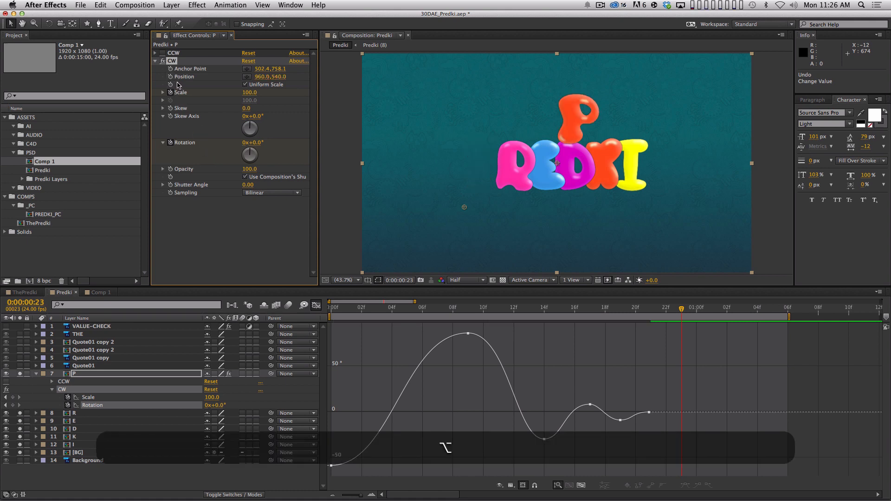
{"action": "left_click", "coordinate": [170, 77], "text": "alt"}
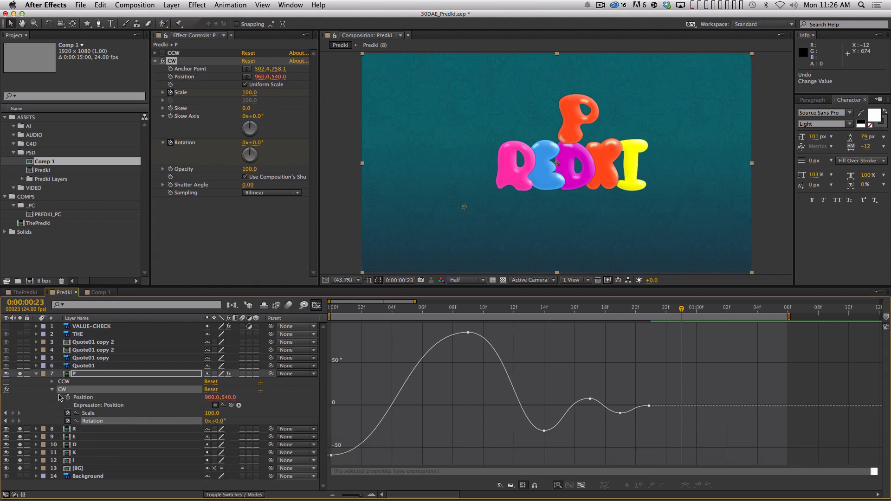
{"action": "left_click", "coordinate": [52, 390]}
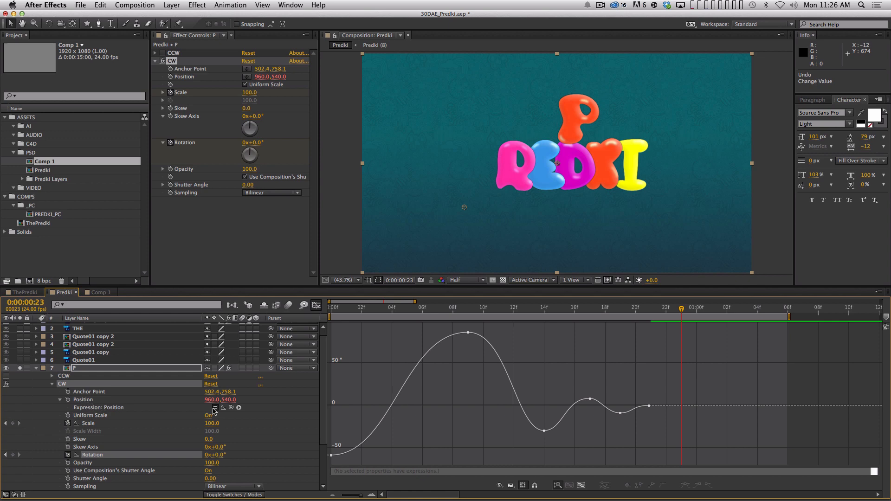
{"action": "left_click_drag", "start_coordinate": [231, 408], "coordinate": [114, 393]}
{"action": "key", "text": "KP_Enter"}
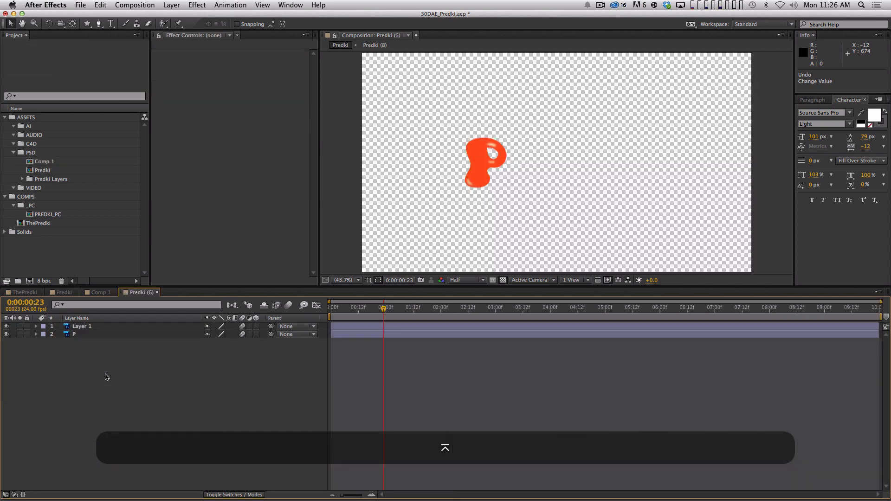
{"action": "key", "text": "super+w"}
{"action": "key", "text": "super+w"}
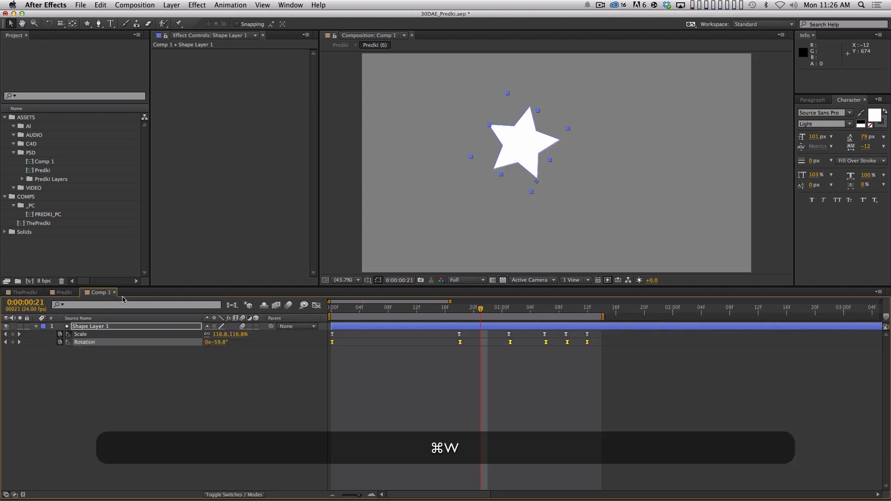
{"action": "left_click", "coordinate": [61, 292]}
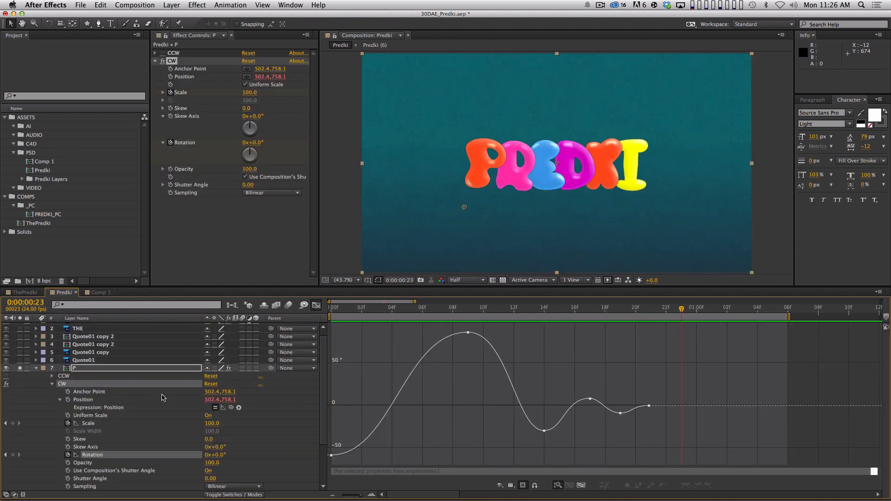
- Shift the CW effect's Anchor Point horizontally to about 635.4 and RAM preview the P's swing
{"action": "left_click_drag", "start_coordinate": [263, 71], "coordinate": [322, 64]}
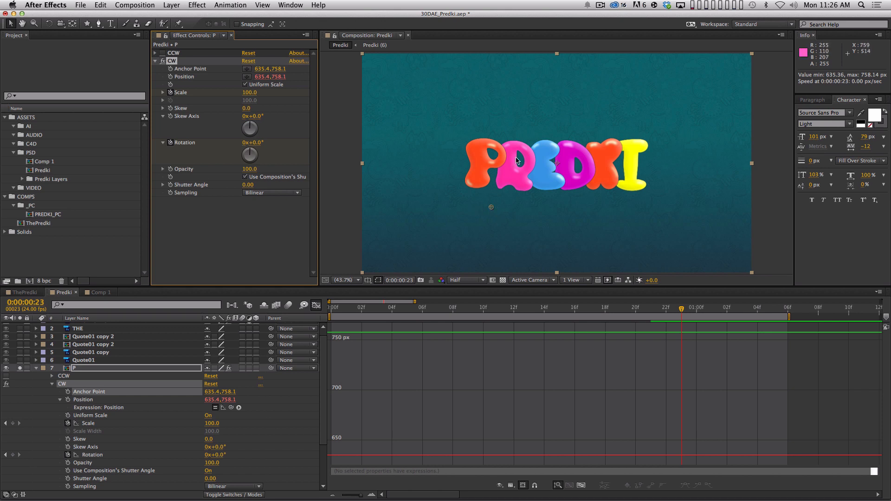
{"action": "key", "text": "KP_0"}
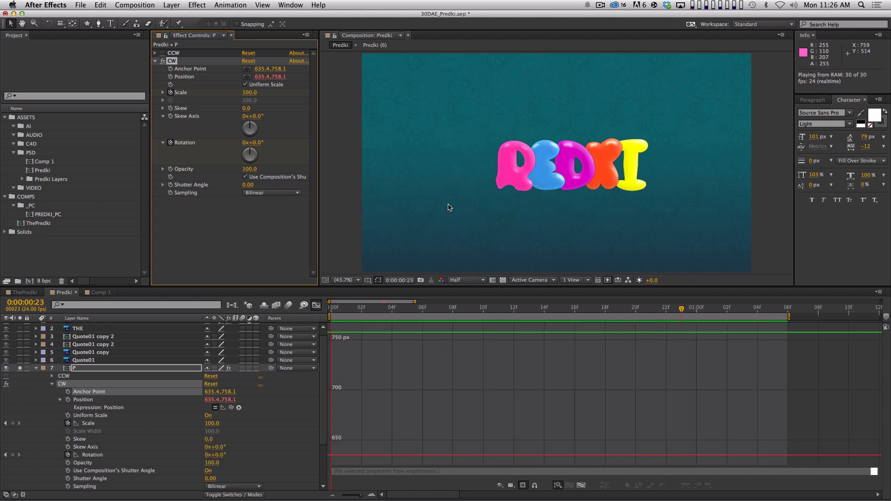
{"action": "key", "text": "space"}
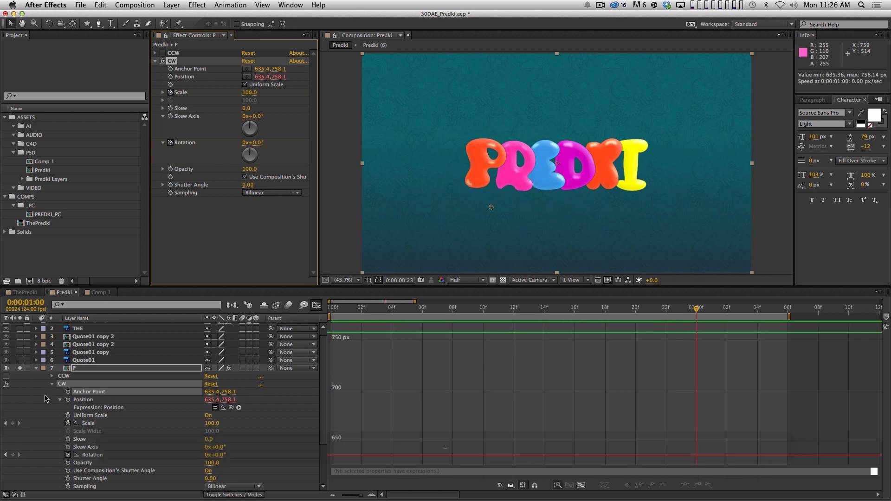
- Lower the CW Rotation keyframes to about 44.5° at 0:00:00:09 and about -79.8° at the start, and preview the swing
{"action": "left_click", "coordinate": [105, 456]}
{"action": "left_click_drag", "start_coordinate": [448, 310], "coordinate": [471, 382]}
{"action": "mouse_move", "coordinate": [332, 451]}
{"action": "left_mouse_down"}
{"action": "mouse_move", "coordinate": [333, 470]}
{"action": "mouse_move", "coordinate": [332, 455]}
{"action": "left_mouse_up"}
{"action": "key", "text": "shift+0"}
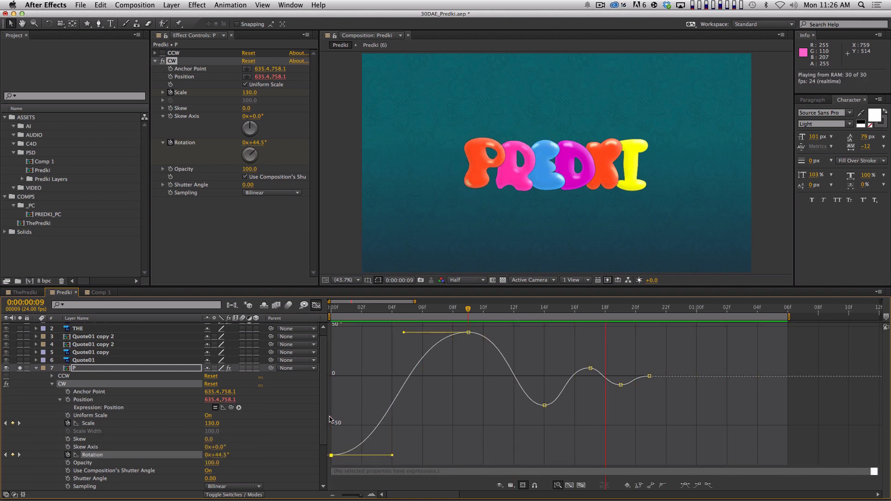
{"action": "key", "text": "space"}
- Switch the P from the CW effect to CCW, with CW collapsed, and RAM preview the counterclockwise swing
{"action": "left_click", "coordinate": [156, 61]}
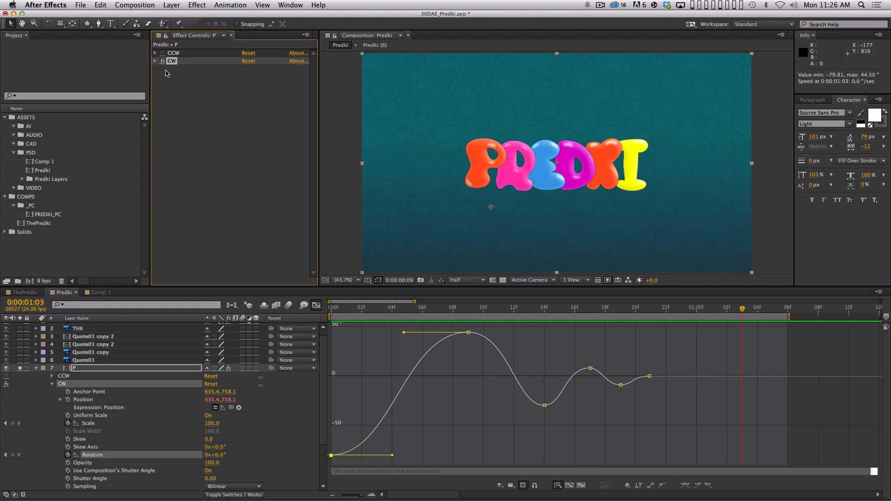
{"action": "left_click", "coordinate": [162, 62]}
{"action": "left_click", "coordinate": [163, 53]}
{"action": "key", "text": "KP_0"}
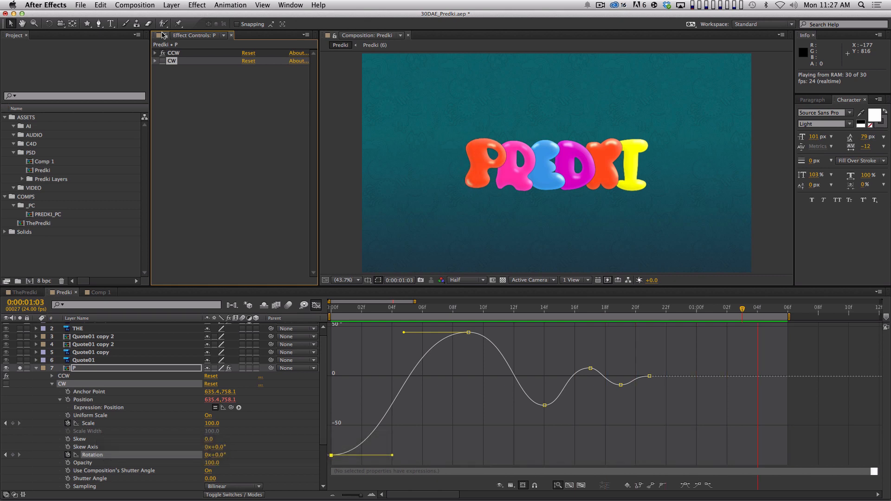
- Stop the preview, disable both the CCW and CW effects on the P, and collapse the P layer's properties
{"action": "key", "text": "space"}
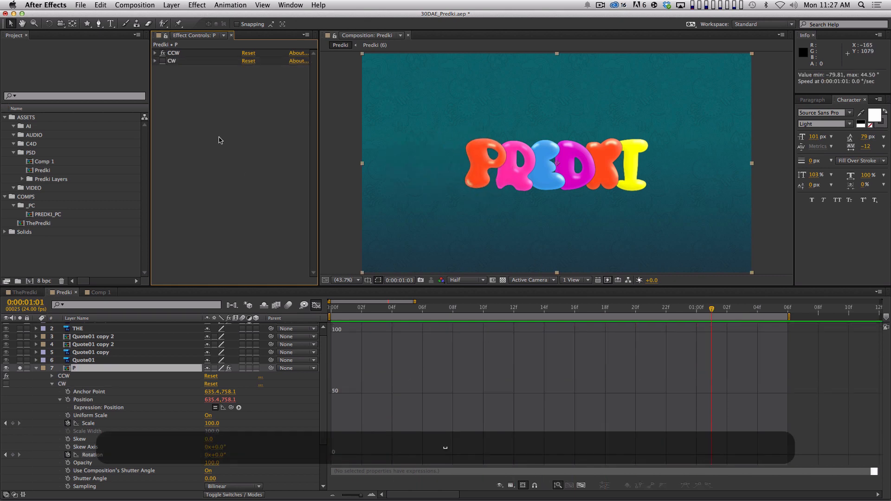
{"action": "left_click", "coordinate": [174, 53]}
{"action": "left_click", "coordinate": [172, 61], "text": "shift"}
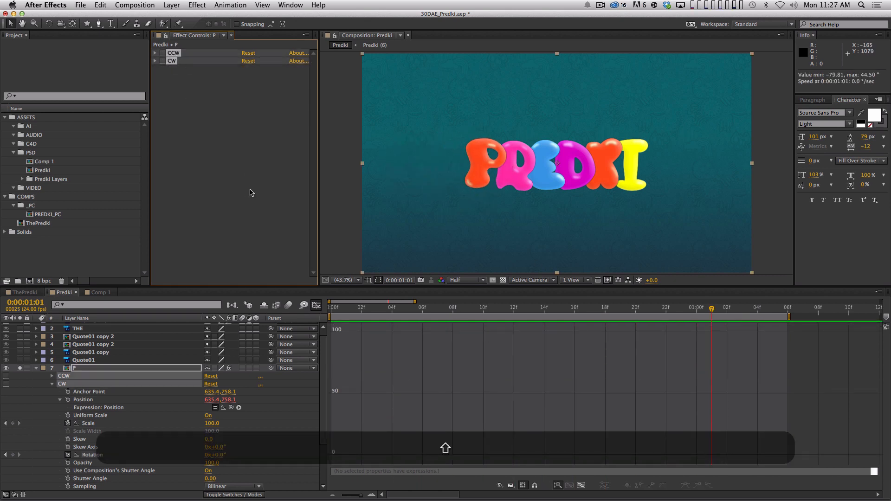
{"action": "left_click", "coordinate": [184, 77]}
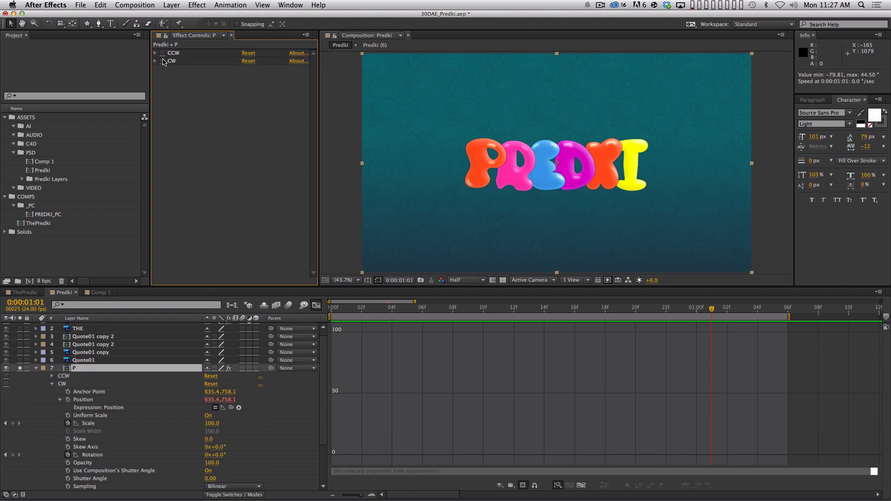
{"action": "left_click", "coordinate": [163, 61]}
{"action": "left_click", "coordinate": [36, 367]}
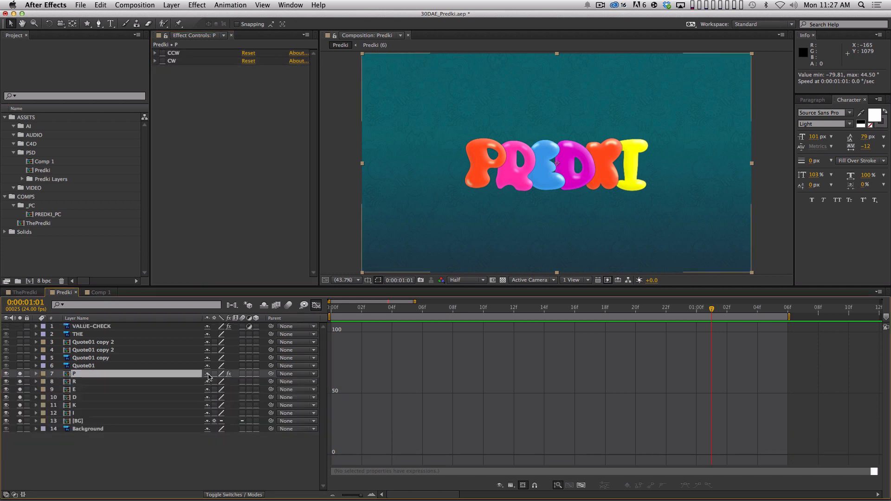
{"action": "left_click", "coordinate": [163, 55]}
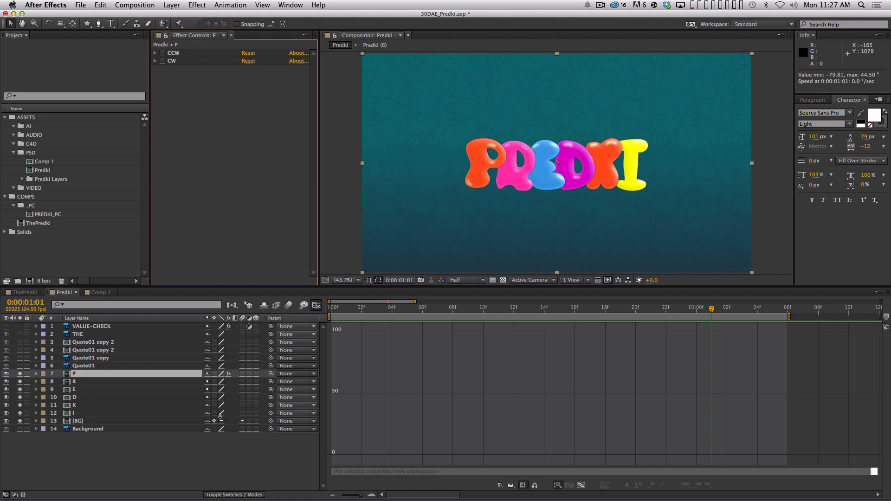
- Switch the timeline from the graph editor to layer bars, go to 0:00:00:04, and check the P's CCW effect settings
{"action": "left_click", "coordinate": [347, 308]}
{"action": "left_click", "coordinate": [317, 305]}
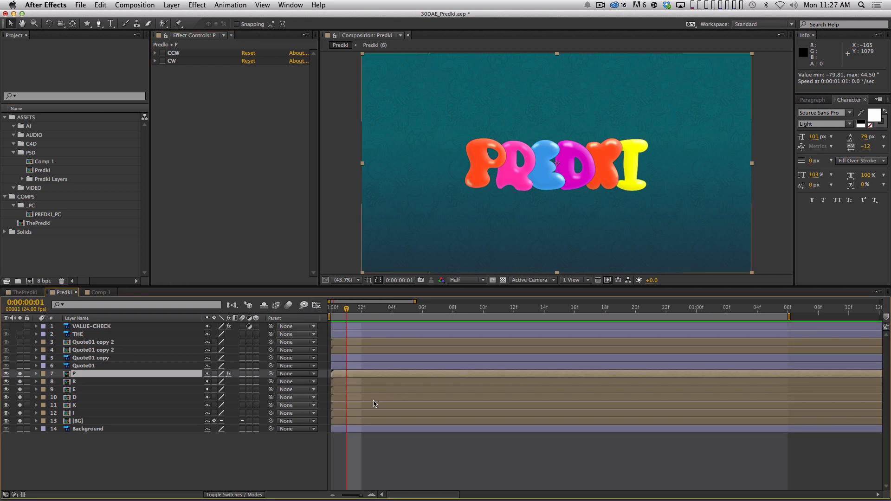
{"action": "left_click", "coordinate": [355, 458]}
{"action": "left_click_drag", "start_coordinate": [371, 314], "coordinate": [398, 310]}
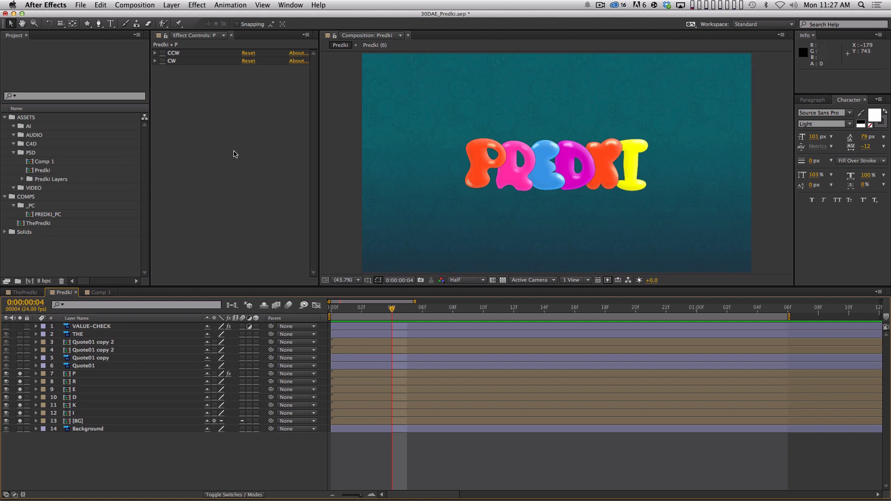
{"action": "left_click", "coordinate": [153, 53]}
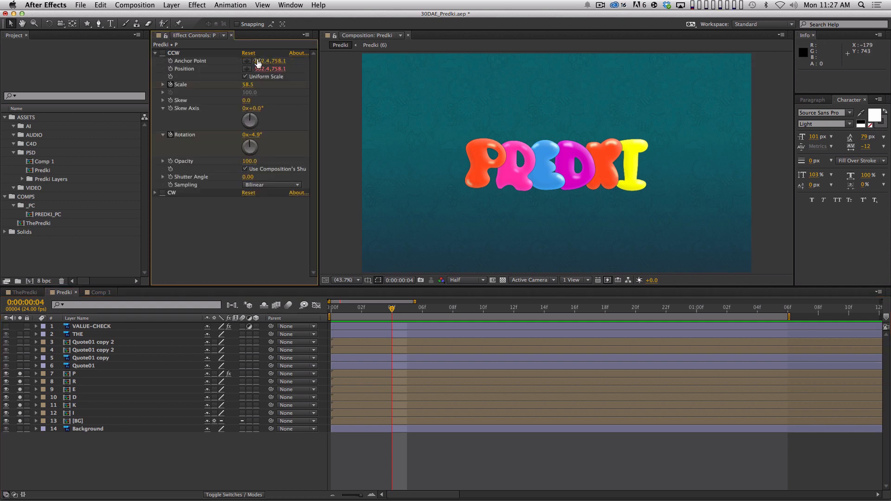
{"action": "left_click", "coordinate": [155, 54]}
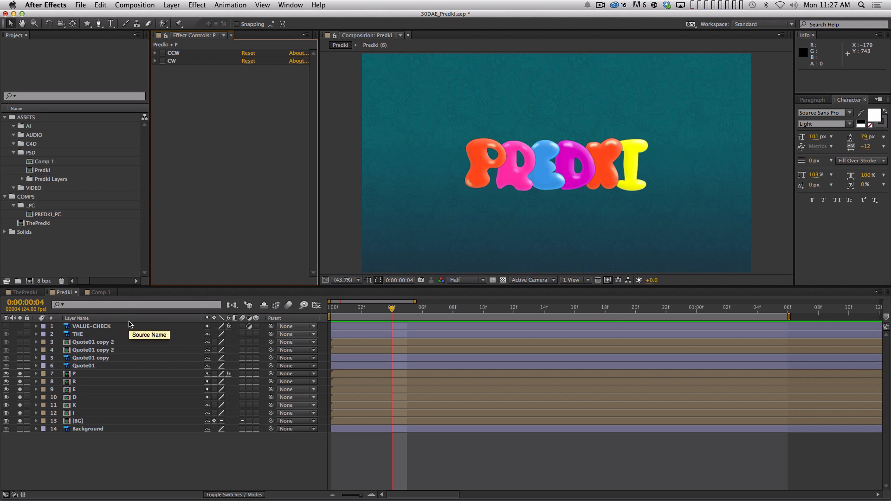
- Add a Point Control expression control to the P layer and place it above the CCW effect
{"action": "left_click", "coordinate": [148, 373]}
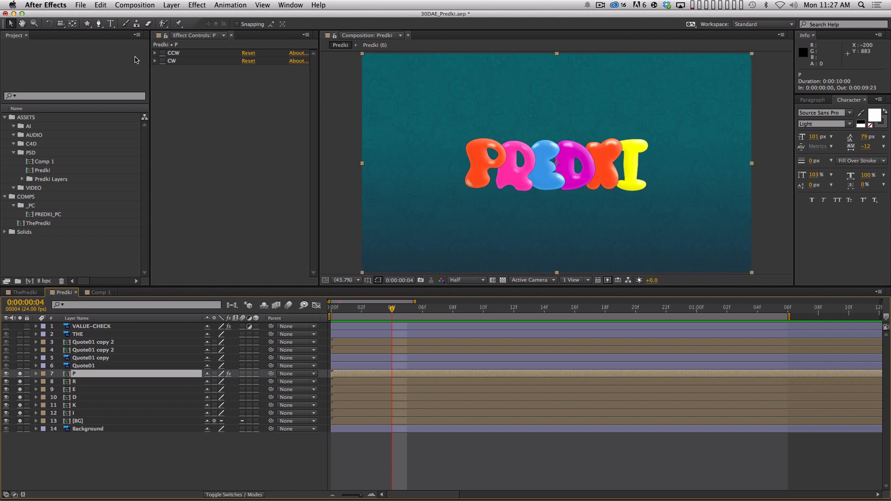
{"action": "left_click", "coordinate": [197, 5]}
{"action": "mouse_move", "coordinate": [231, 110]}
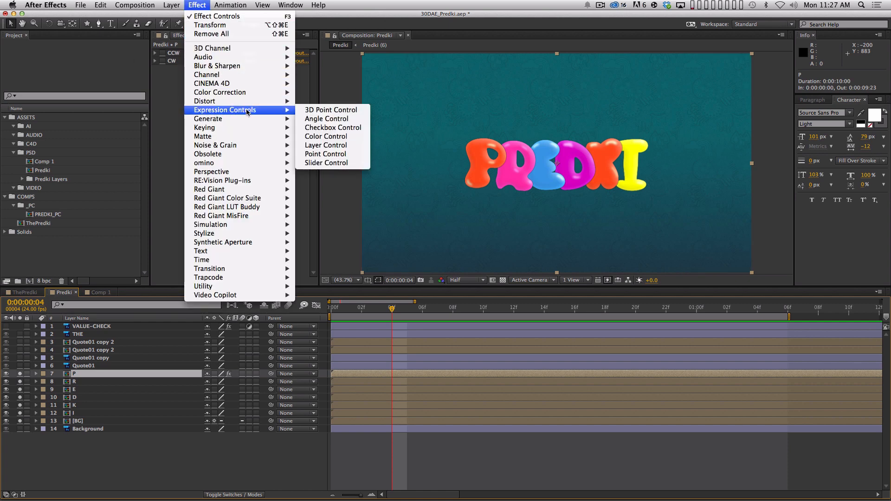
{"action": "left_click", "coordinate": [345, 155]}
{"action": "left_click_drag", "start_coordinate": [197, 70], "coordinate": [189, 56]}
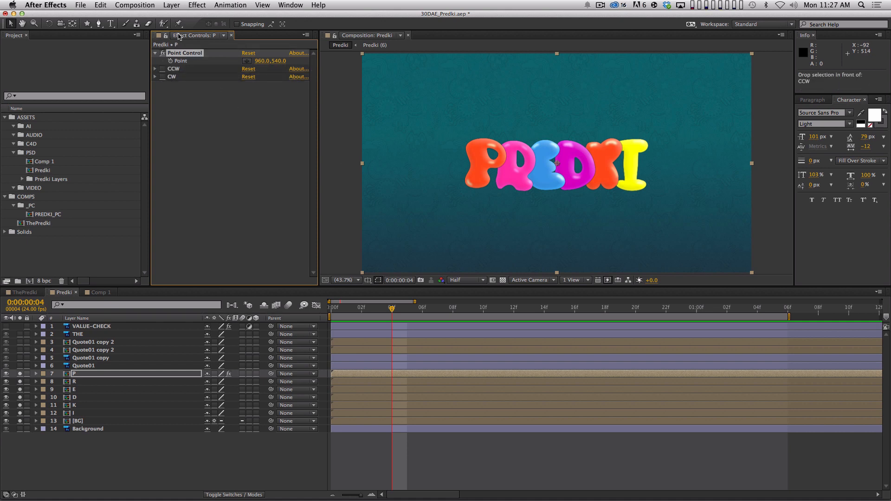
- Rename the P layer's Point Control effect as AnchorPoint
{"action": "key", "text": "Return"}
{"action": "type", "text": "Anchor"}
{"action": "key", "text": "BackSpace"}
{"action": "key", "text": "BackSpace"}
{"action": "key", "text": "BackSpace"}
{"action": "key", "text": "BackSpace"}
{"action": "key", "text": "BackSpace"}
{"action": "type", "text": "AnchorPoint"}
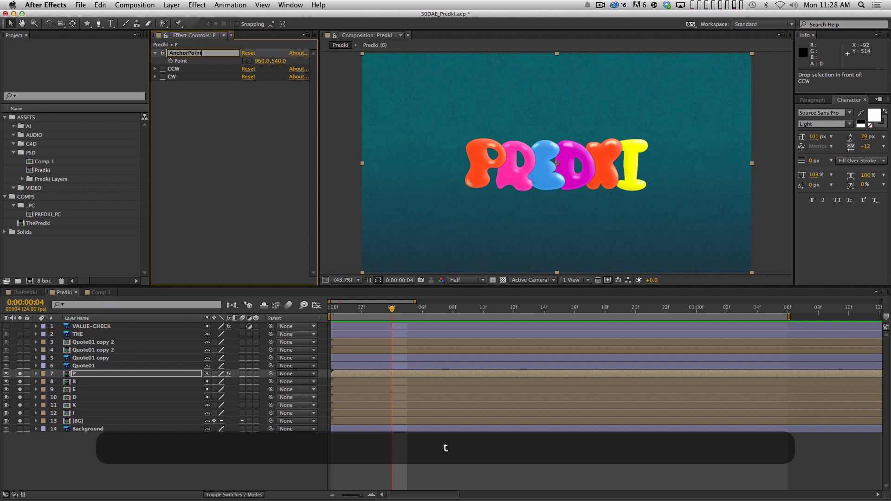
{"action": "key", "text": "Return"}
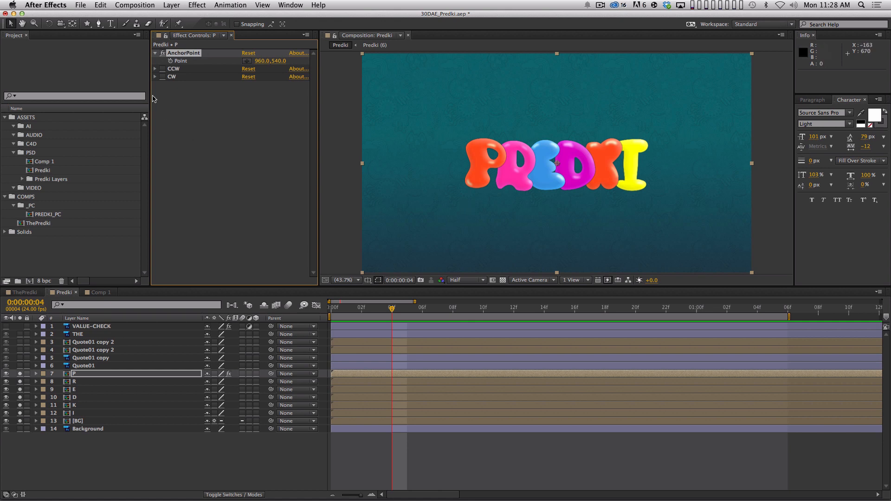
- Link the CCW effect's Anchor Point to the AnchorPoint control's Point with an expression, and collapse CCW
{"action": "left_click", "coordinate": [155, 77]}
{"action": "left_click", "coordinate": [155, 69]}
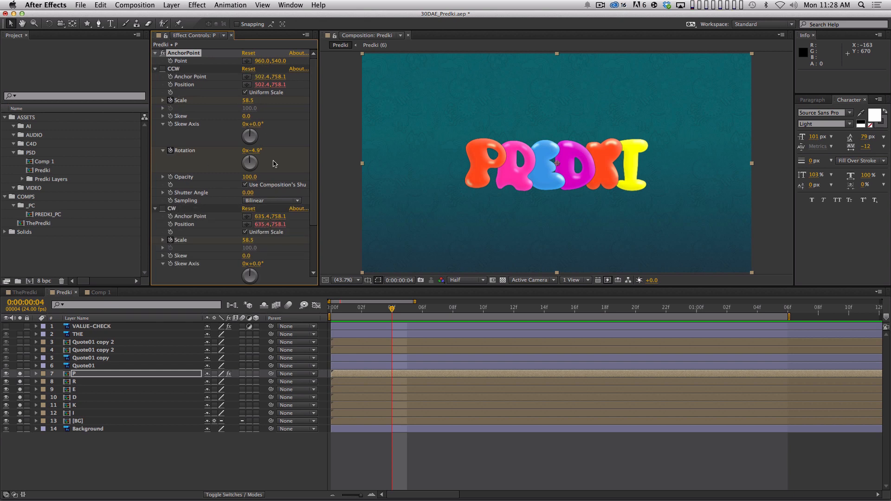
{"action": "left_click", "coordinate": [155, 68]}
{"action": "left_click", "coordinate": [156, 77]}
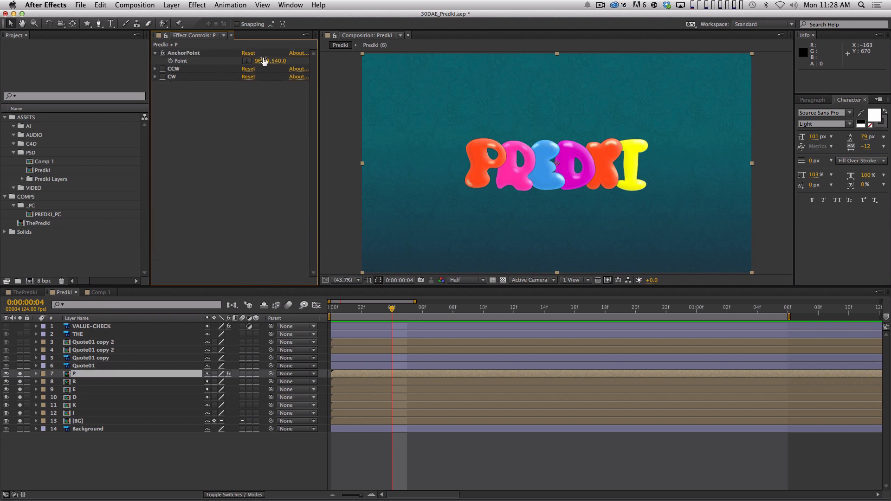
{"action": "left_click", "coordinate": [155, 68]}
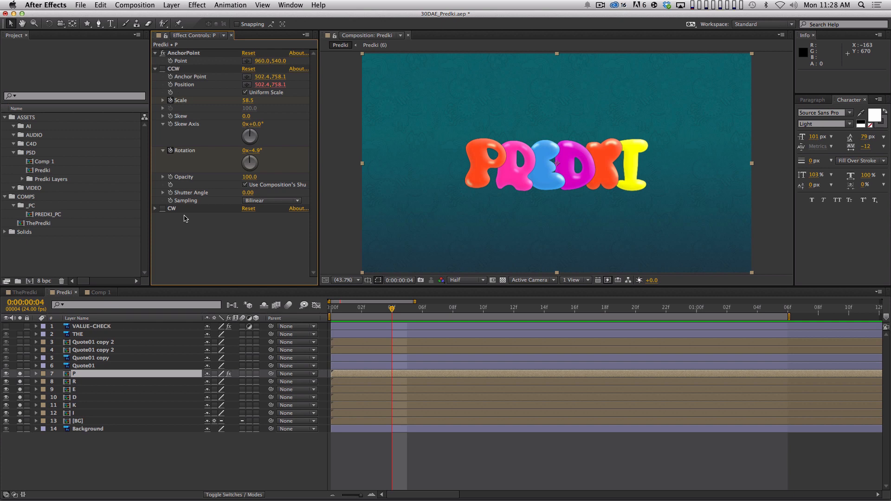
{"action": "key", "text": "alt"}
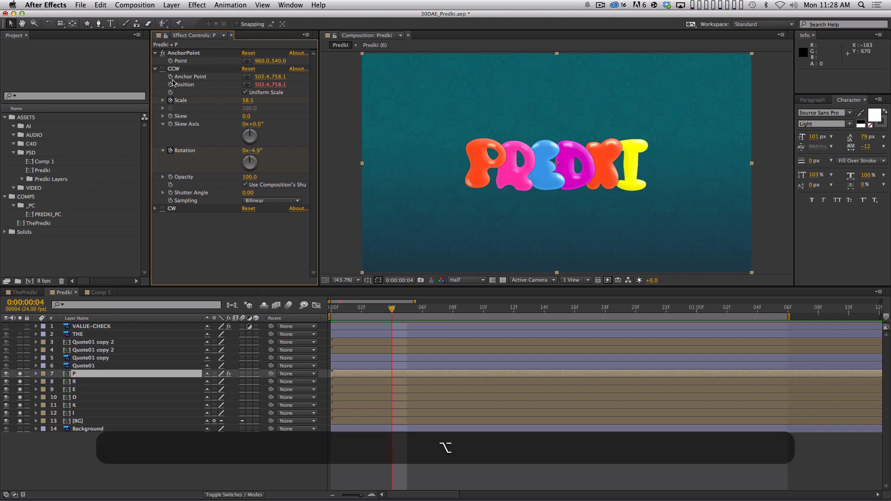
{"action": "left_click", "coordinate": [171, 78], "text": "alt"}
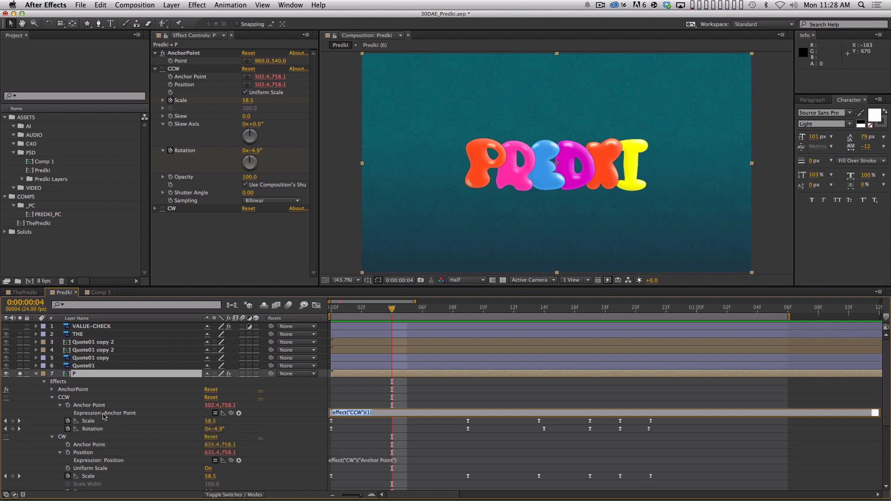
{"action": "left_click_drag", "start_coordinate": [232, 414], "coordinate": [184, 62]}
{"action": "key", "text": "KP_Enter"}
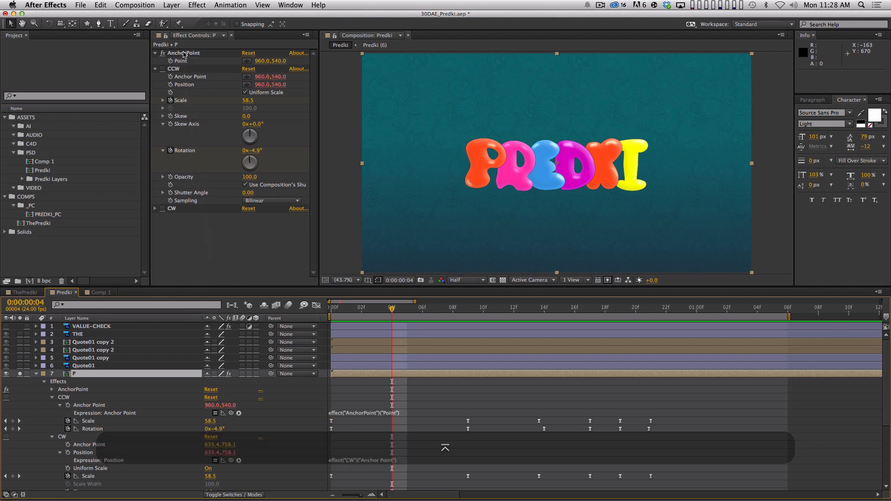
{"action": "left_click", "coordinate": [52, 398]}
{"action": "left_click", "coordinate": [155, 69]}
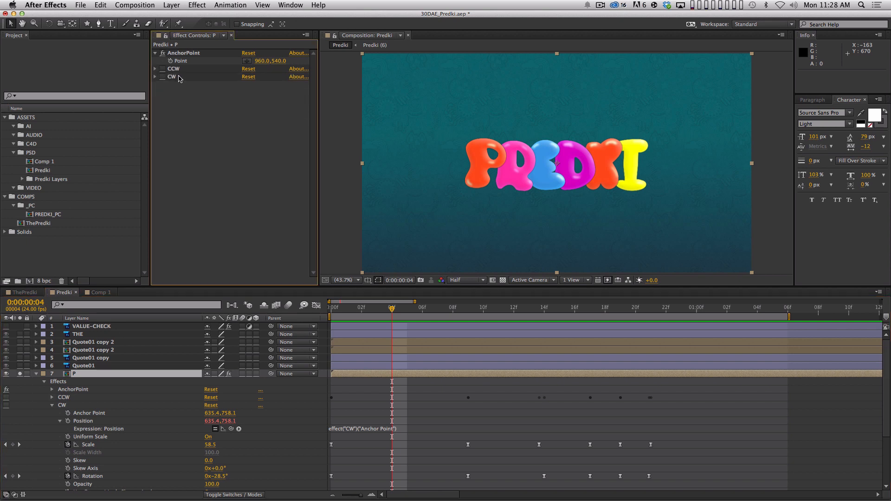
- Link the CW effect's Anchor Point to the AnchorPoint control's Point with an expression, and collapse the P layer
{"action": "left_click", "coordinate": [171, 76]}
{"action": "left_click", "coordinate": [156, 77]}
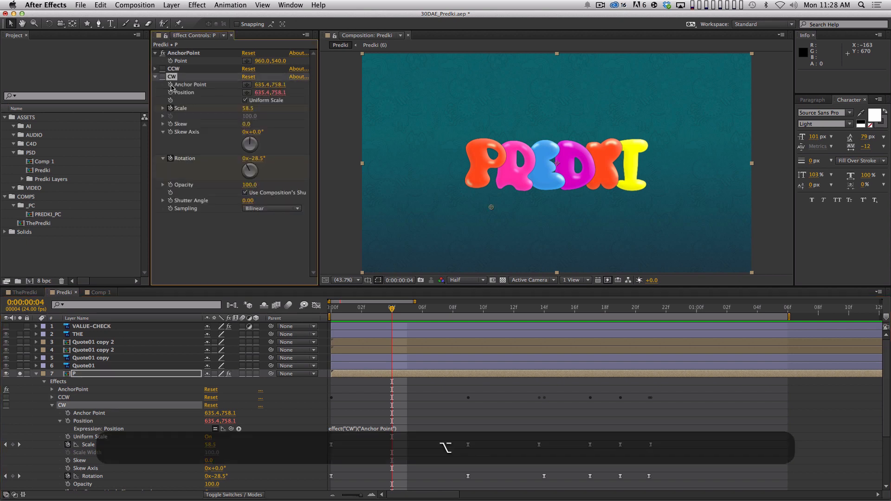
{"action": "left_click", "coordinate": [171, 85], "text": "alt"}
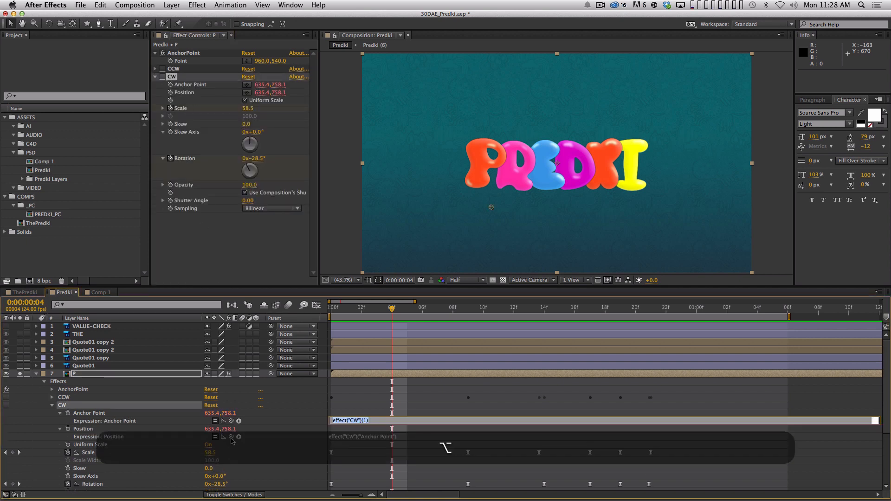
{"action": "left_click_drag", "start_coordinate": [231, 421], "coordinate": [178, 58]}
{"action": "key", "text": "KP_Enter"}
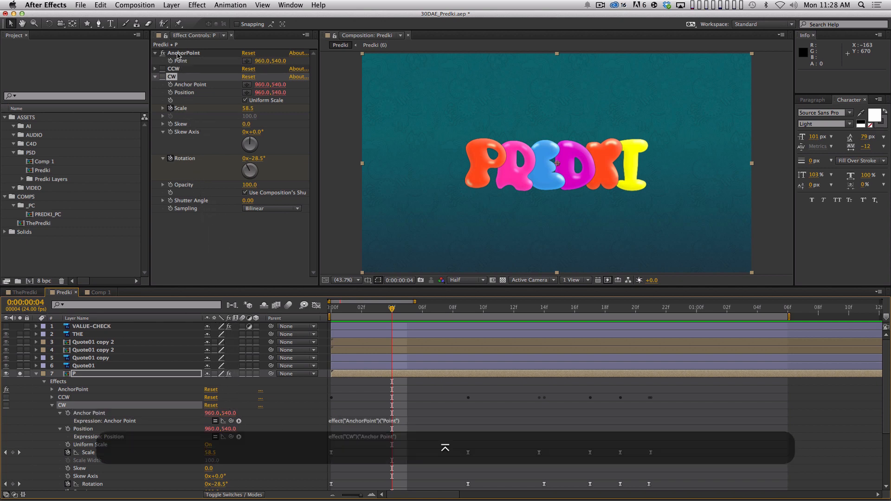
{"action": "left_click", "coordinate": [36, 374]}
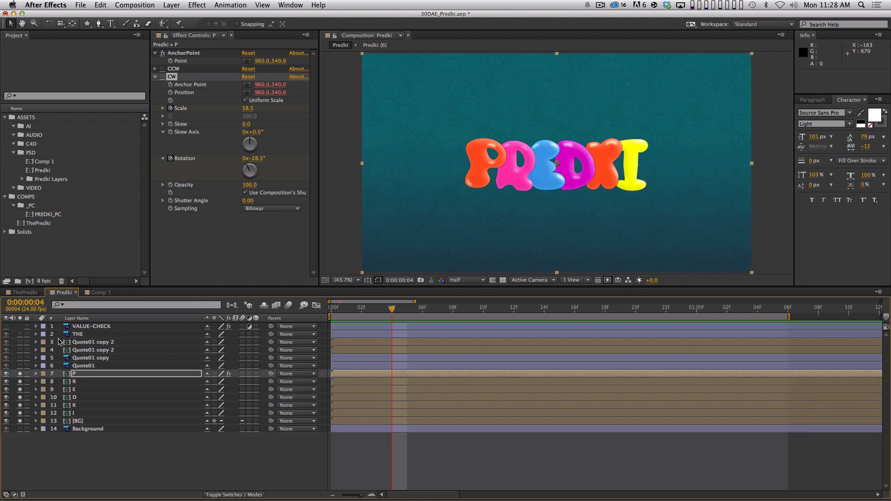
- Move the P's AnchorPoint control point below the letter to about 504.7, 775.7, and collapse the CW effect
{"action": "left_click", "coordinate": [189, 54]}
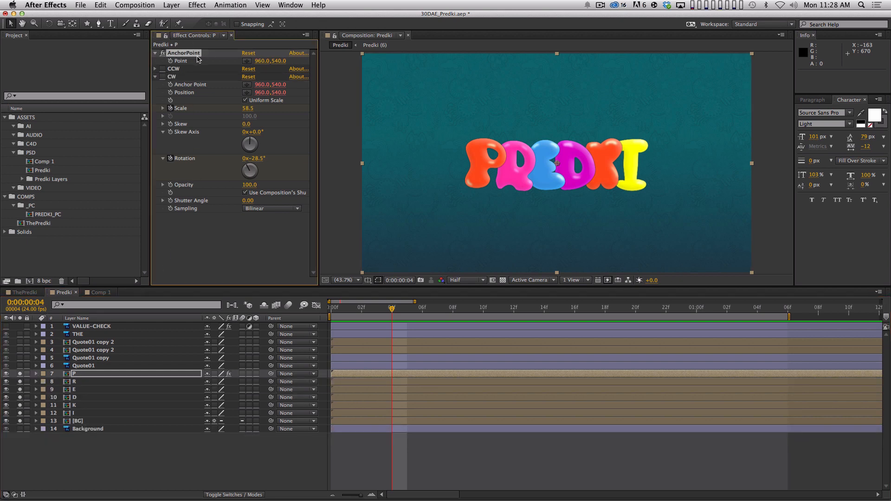
{"action": "left_click_drag", "start_coordinate": [558, 164], "coordinate": [466, 212]}
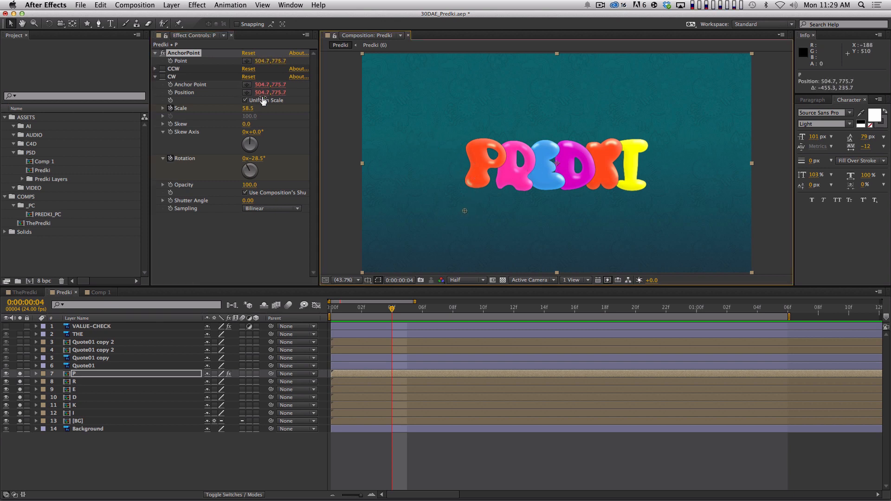
{"action": "left_click", "coordinate": [155, 77]}
- RAM preview the P's counterclockwise swing around the new control point with CCW enabled, and switch CCW back off
{"action": "left_click", "coordinate": [162, 53]}
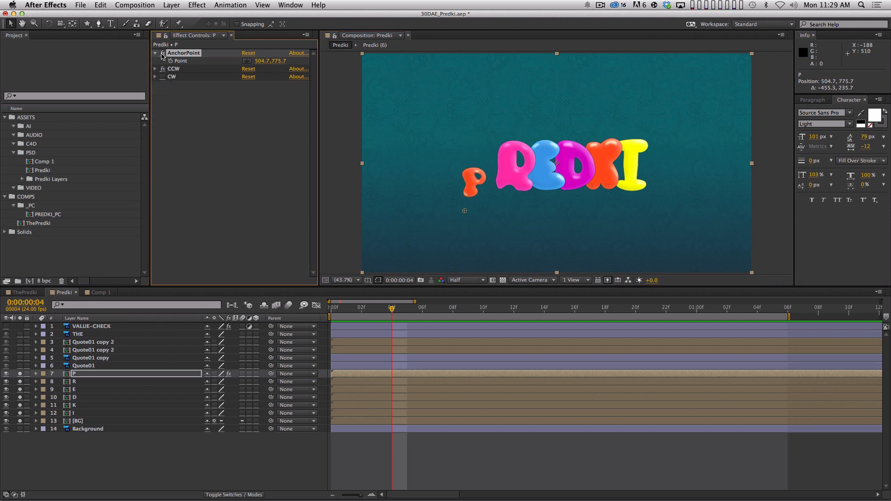
{"action": "key", "text": "KP_0"}
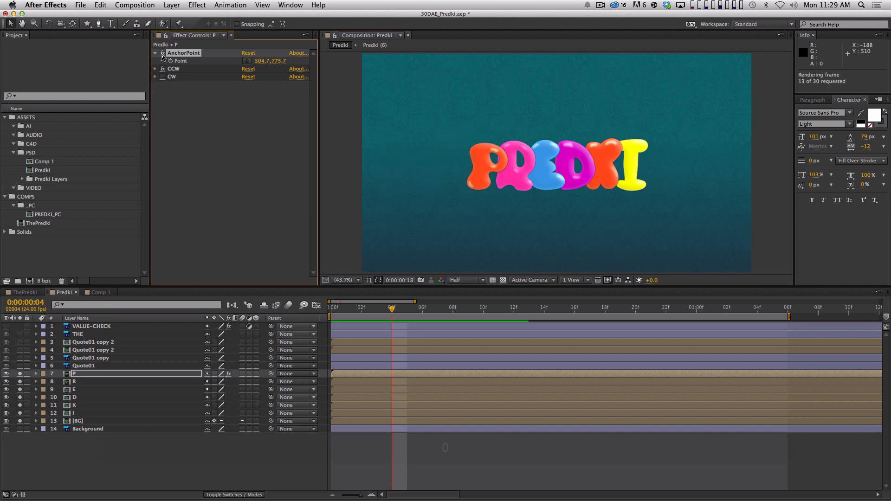
{"action": "key", "text": "space"}
{"action": "left_click", "coordinate": [246, 180]}
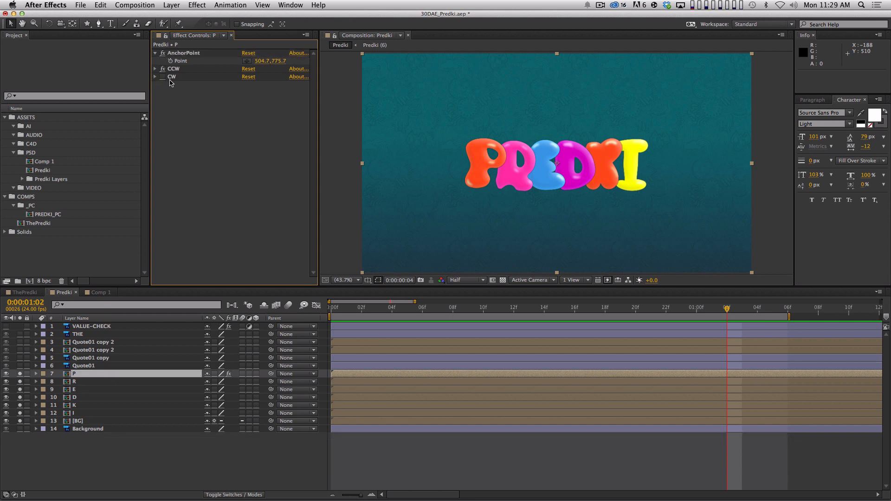
{"action": "left_click", "coordinate": [162, 69]}
- Copy the AnchorPoint, CCW and CW effects from the P and paste them onto the R, E, D, K and I layers
{"action": "left_click", "coordinate": [179, 54]}
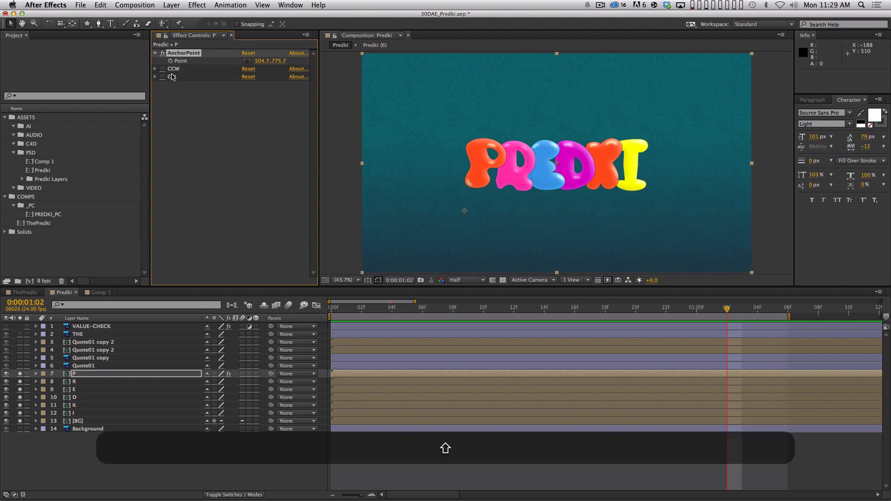
{"action": "left_click", "coordinate": [171, 77], "text": "shift"}
{"action": "key", "text": "shift+super+c"}
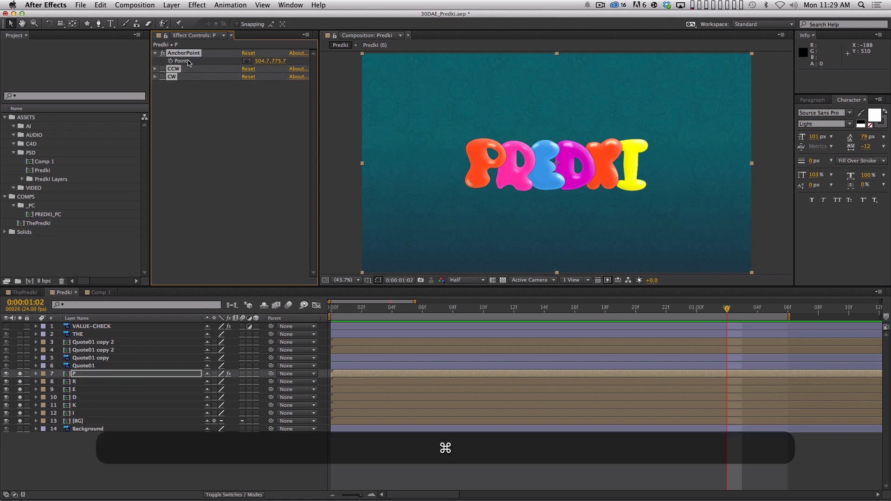
{"action": "left_click", "coordinate": [156, 53]}
{"action": "left_click", "coordinate": [167, 463]}
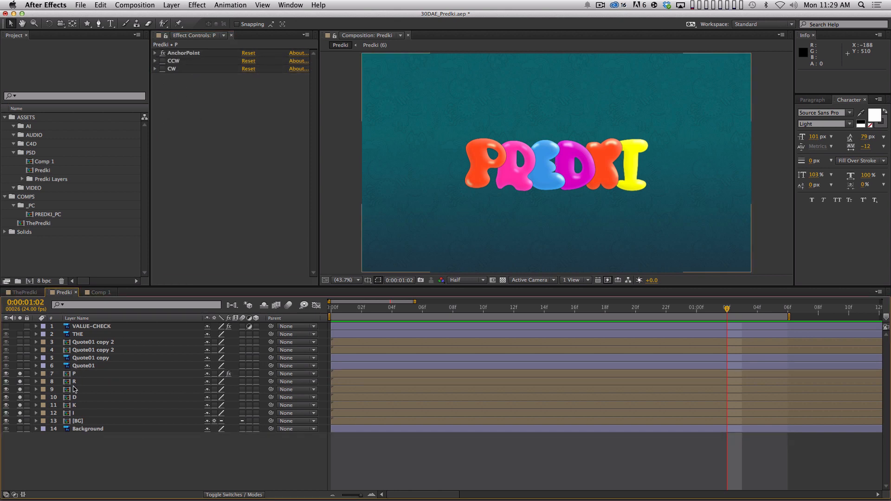
{"action": "left_click", "coordinate": [82, 385]}
{"action": "left_click", "coordinate": [85, 413], "text": "shift"}
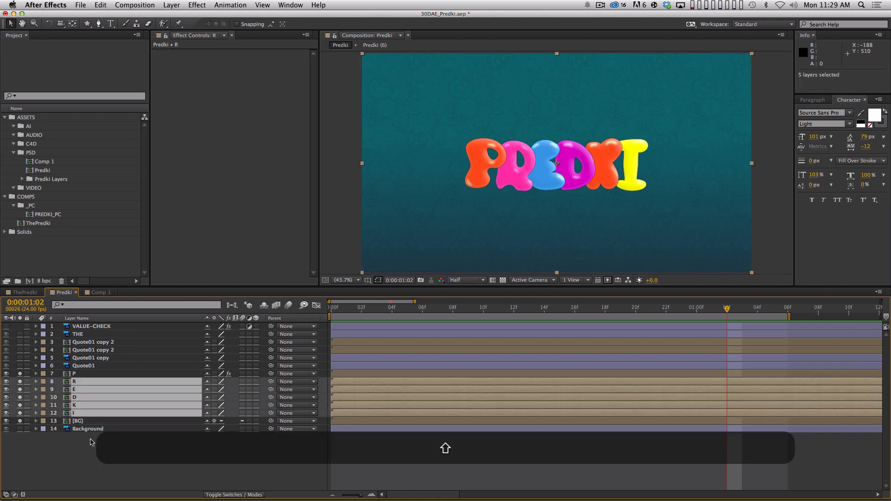
{"action": "key", "text": "cmd+v"}
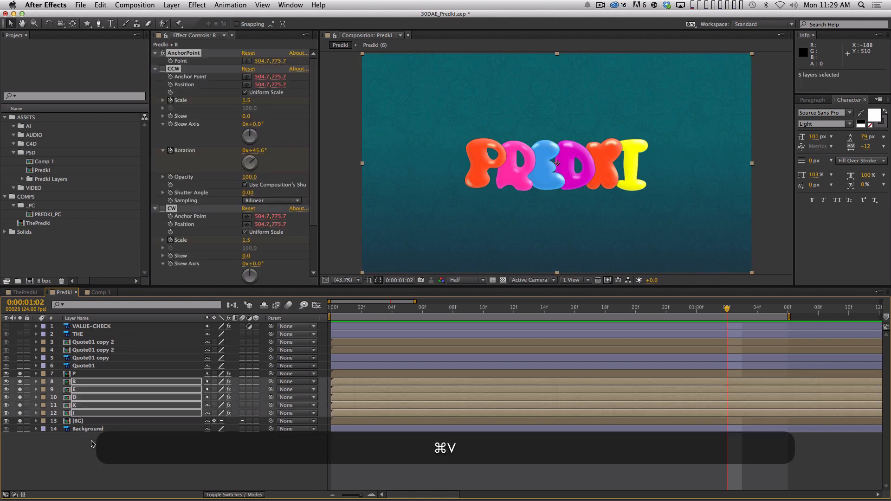
- Move the R's AnchorPoint control point below the letter to about 845.6, 755.1
{"action": "left_click", "coordinate": [157, 458]}
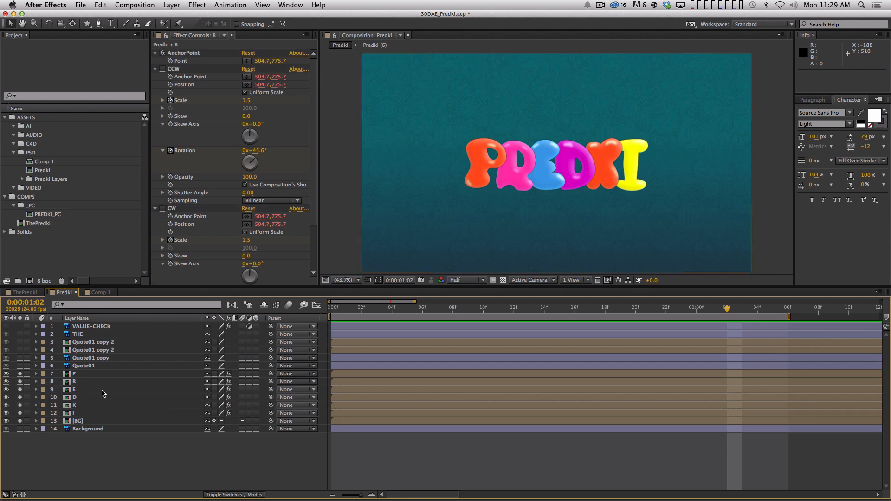
{"action": "left_click", "coordinate": [102, 384]}
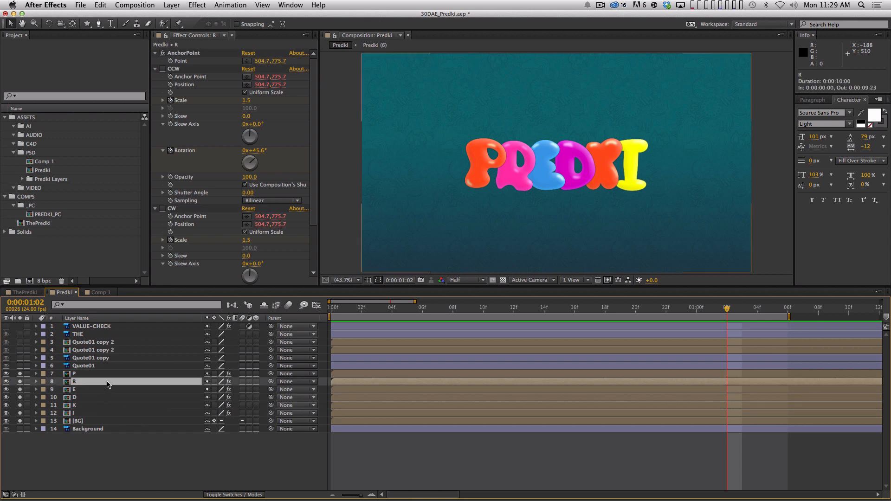
{"action": "left_click", "coordinate": [193, 53]}
{"action": "left_click_drag", "start_coordinate": [466, 212], "coordinate": [534, 207]}
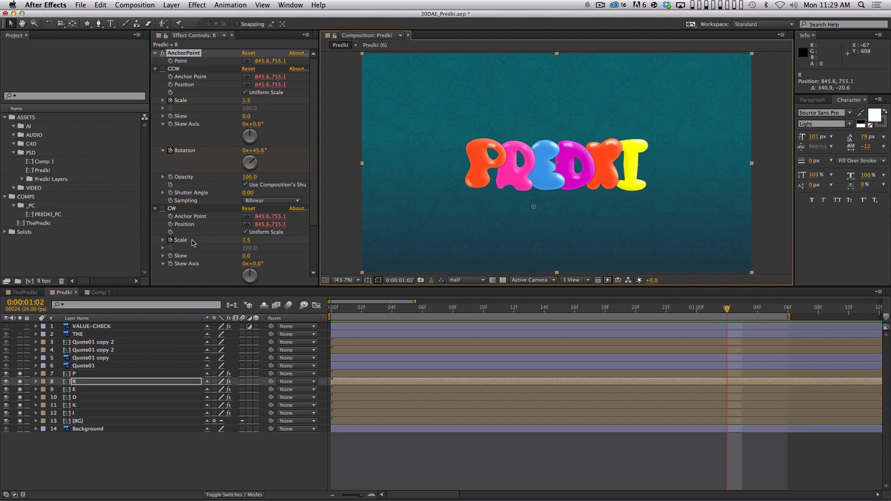
- Enable the CCW effect on the P and the CW effect on the R, collapsing the R's two Transform effects
{"action": "left_click", "coordinate": [88, 374]}
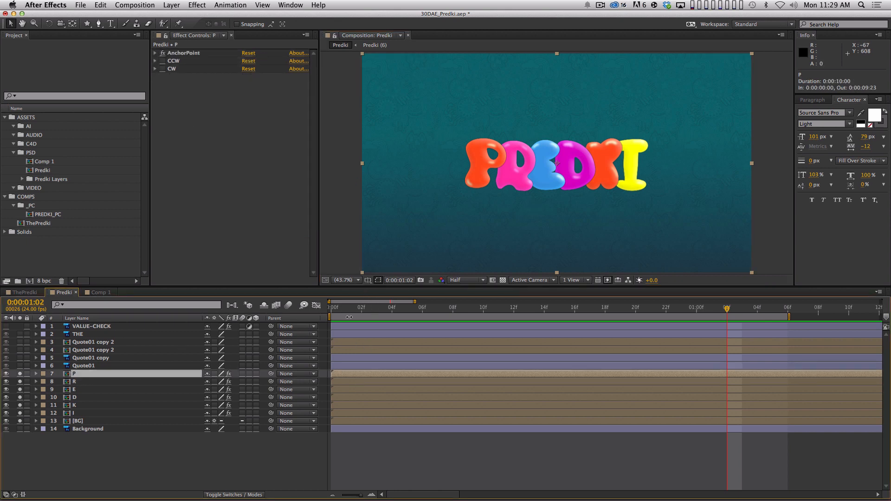
{"action": "left_click", "coordinate": [164, 64]}
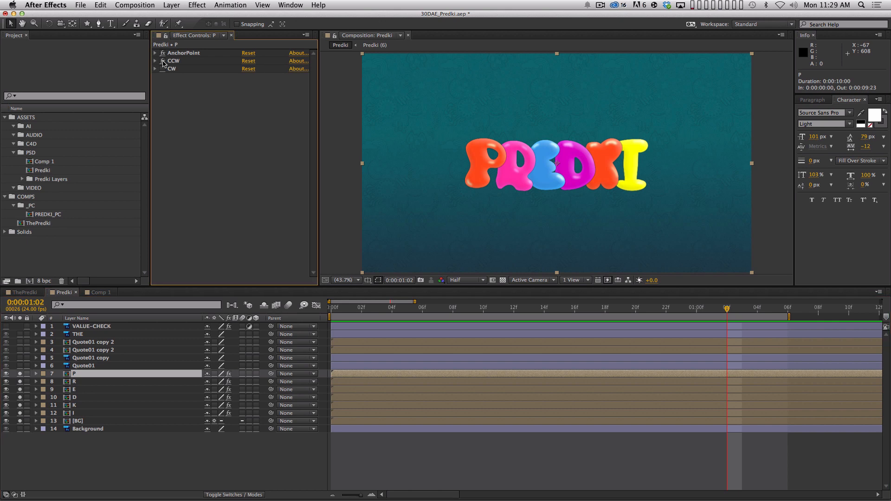
{"action": "left_click", "coordinate": [99, 382]}
{"action": "left_click", "coordinate": [194, 55]}
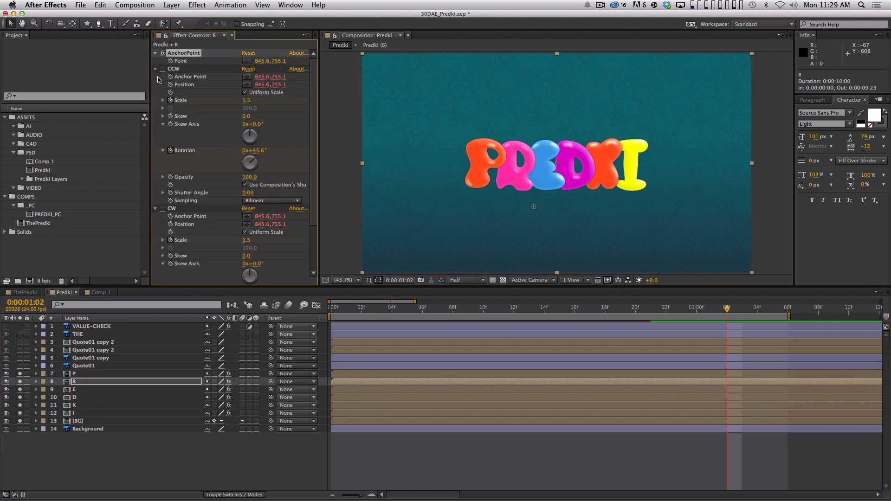
{"action": "left_click", "coordinate": [155, 70]}
{"action": "left_click", "coordinate": [162, 76]}
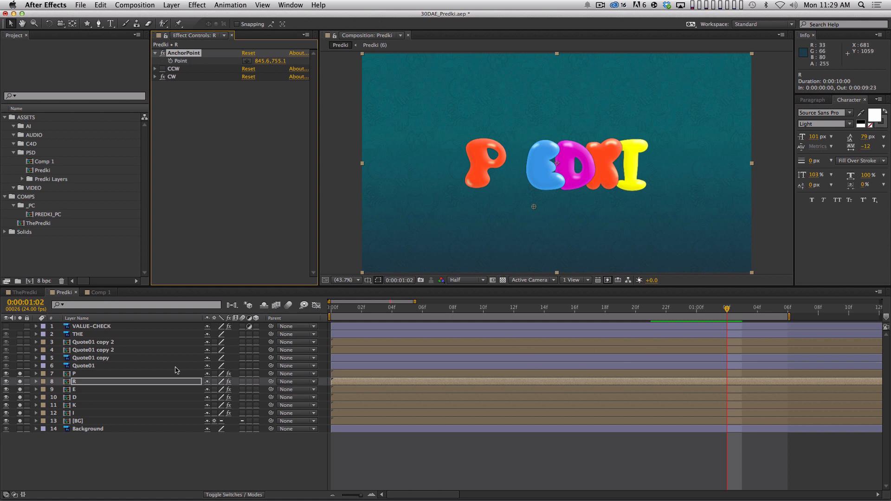
- Shift all CCW and CW Scale and Rotation keyframes on the R, E, D, K and I layers to start at frame 0, and collapse the layers
{"action": "left_click", "coordinate": [86, 412], "text": "shift"}
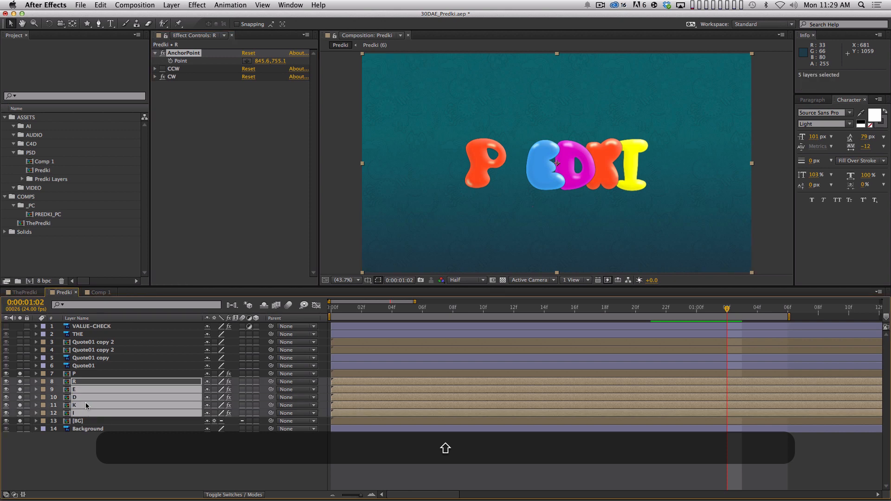
{"action": "key", "text": "minus"}
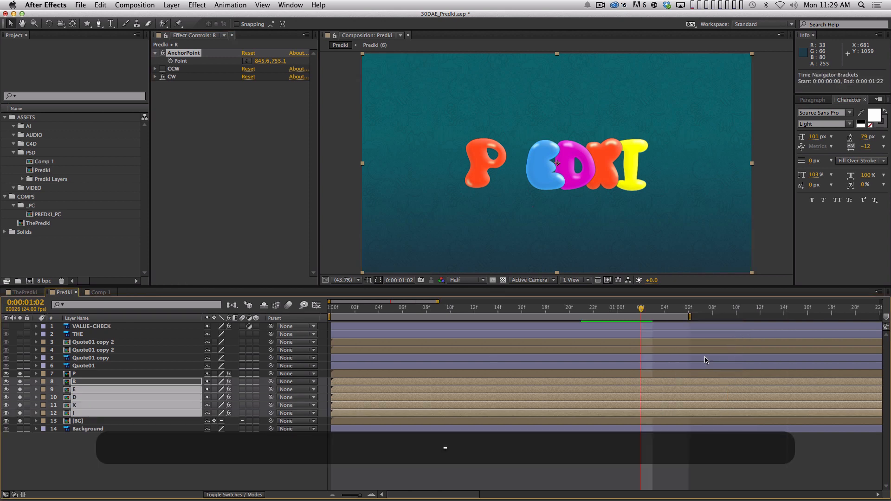
{"action": "key", "text": "minus"}
{"action": "key", "text": "minus"}
{"action": "key", "text": "u"}
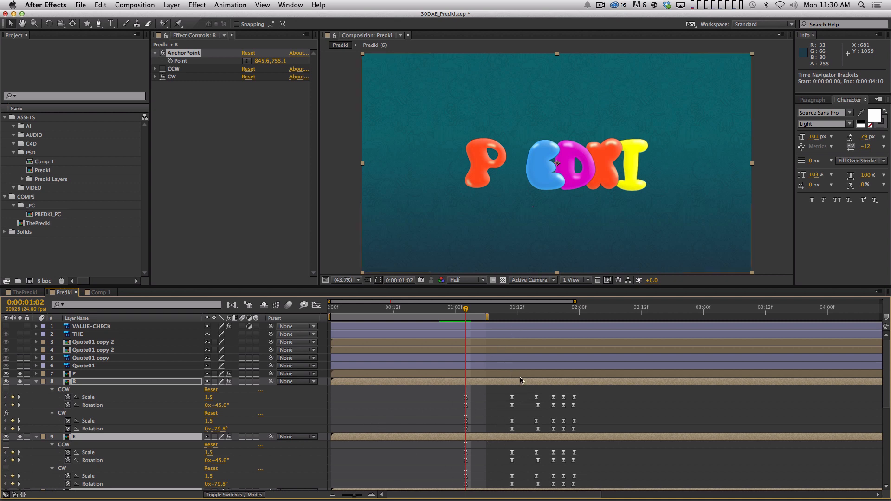
{"action": "key", "text": "grave"}
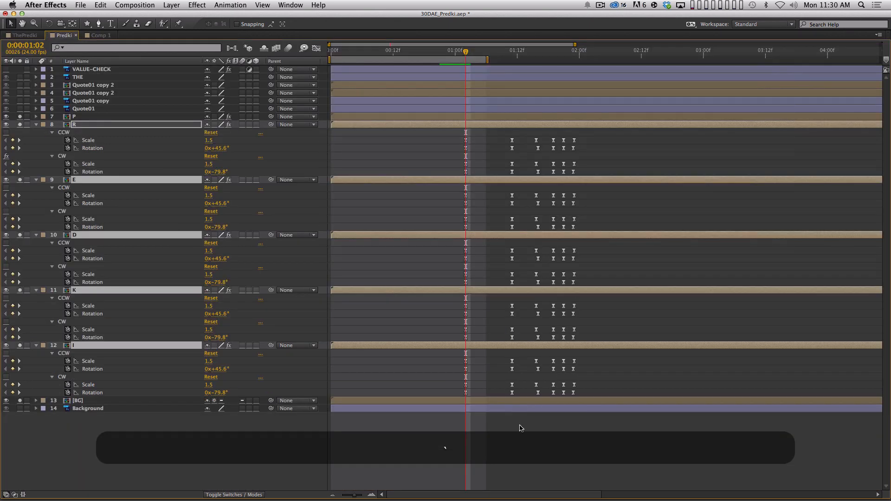
{"action": "left_click_drag", "start_coordinate": [454, 136], "coordinate": [552, 402]}
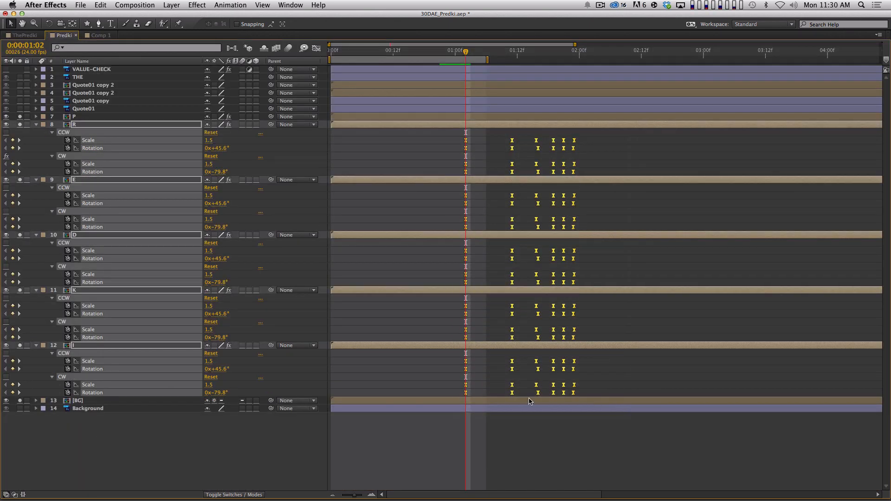
{"action": "left_click_drag", "start_coordinate": [468, 394], "coordinate": [335, 398]}
{"action": "key", "text": "grave"}
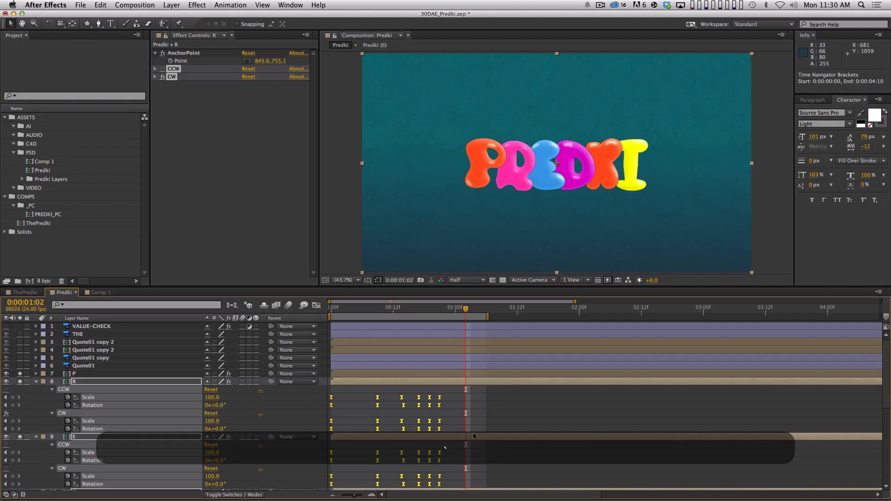
{"action": "key", "text": "shift+grave"}
{"action": "left_click", "coordinate": [437, 461]}
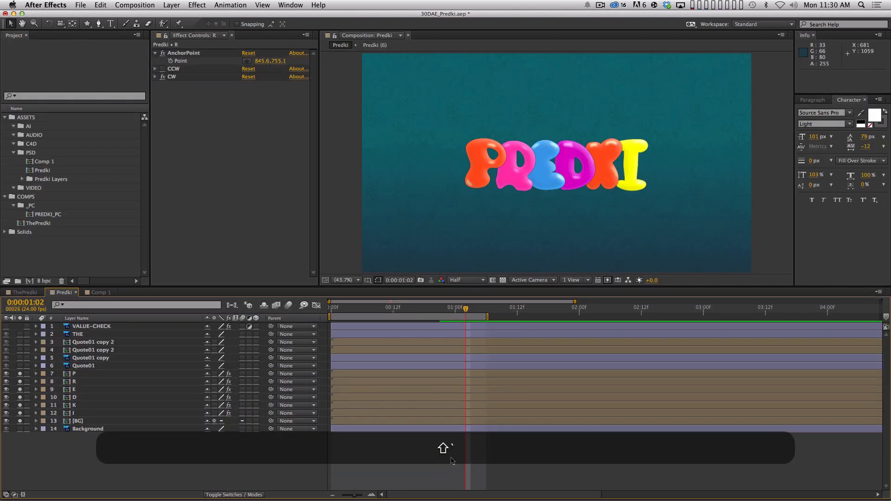
- Reveal the keyframes of all six letter layers to check their timing, and collapse the layers again
{"action": "left_click", "coordinate": [107, 374]}
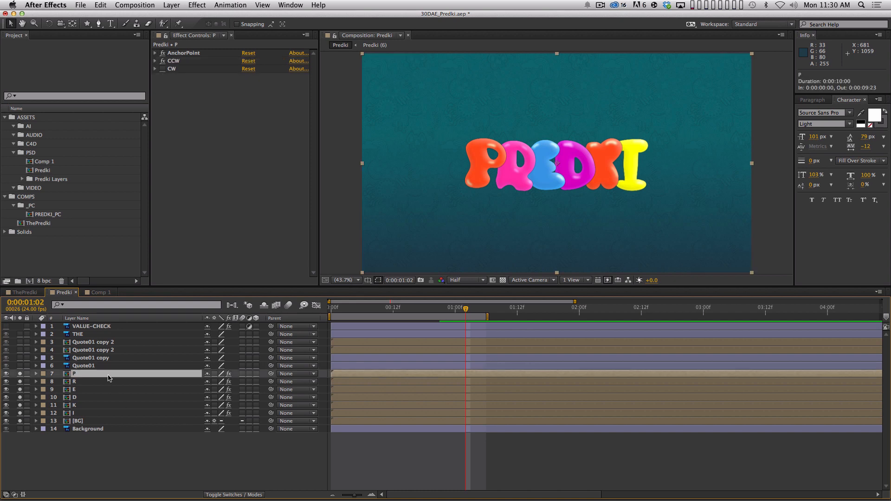
{"action": "left_click", "coordinate": [114, 414], "text": "shift"}
{"action": "key", "text": "shift+u"}
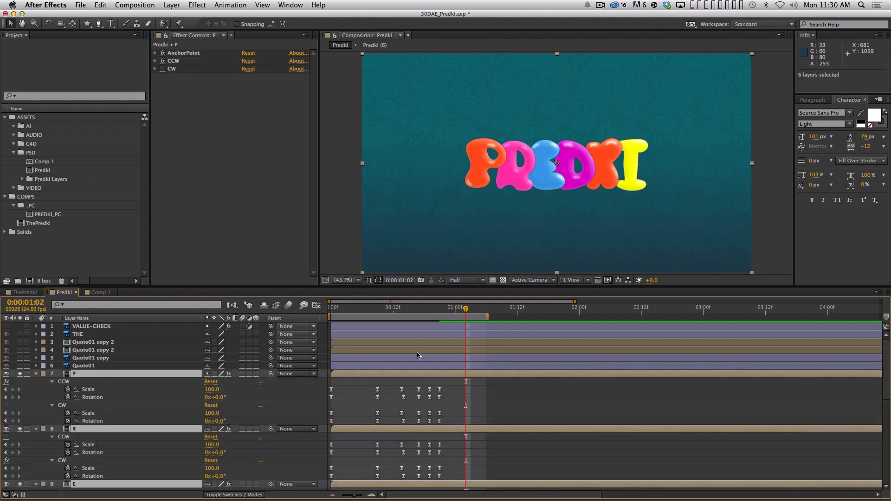
{"action": "key", "text": "shift"}
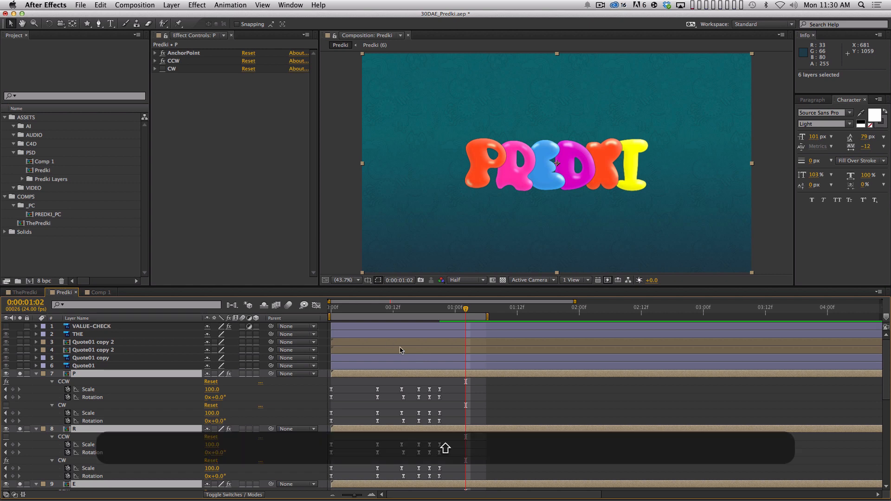
{"action": "key", "text": "shift+u"}
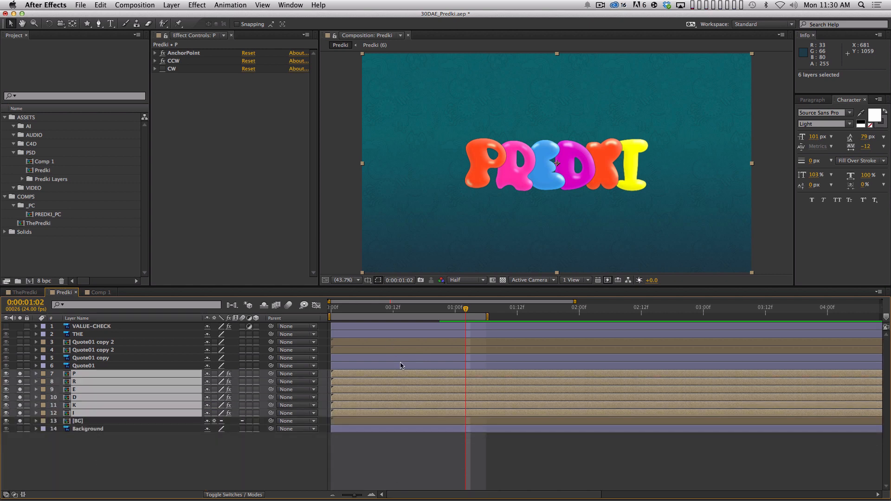
{"action": "left_click", "coordinate": [415, 456]}
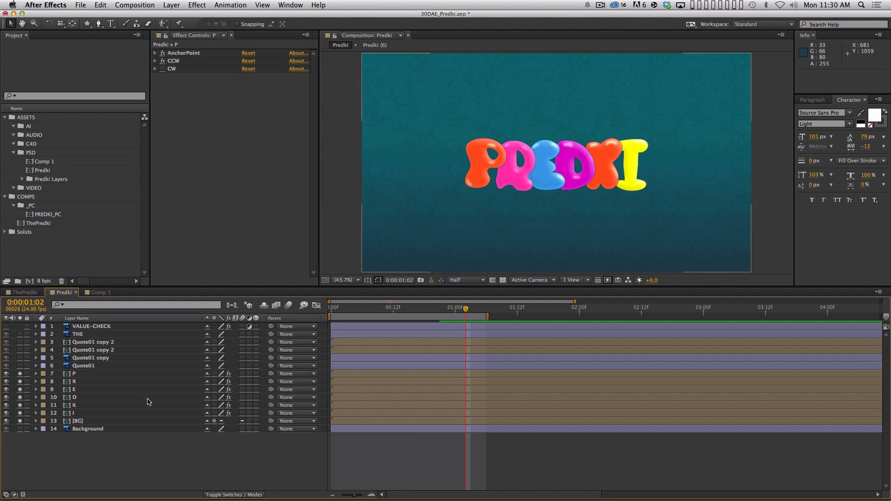
- Alternate the rotation direction on the remaining letters by enabling CCW on E and K and CW on D and I
{"action": "left_click", "coordinate": [113, 375]}
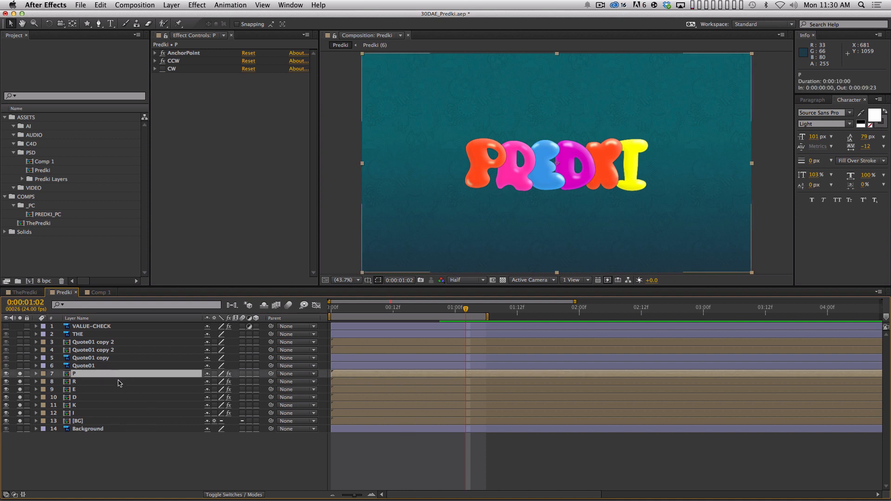
{"action": "left_click_drag", "start_coordinate": [108, 383], "coordinate": [152, 371]}
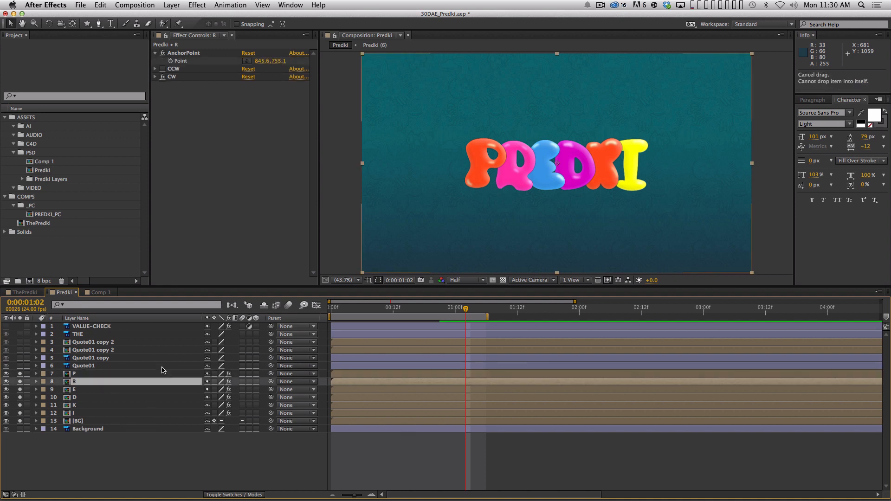
{"action": "left_click", "coordinate": [110, 392]}
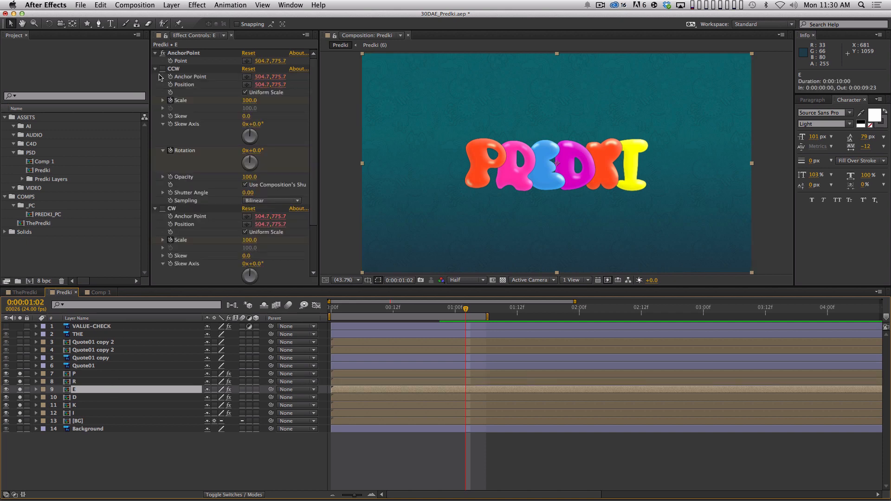
{"action": "left_click", "coordinate": [116, 396]}
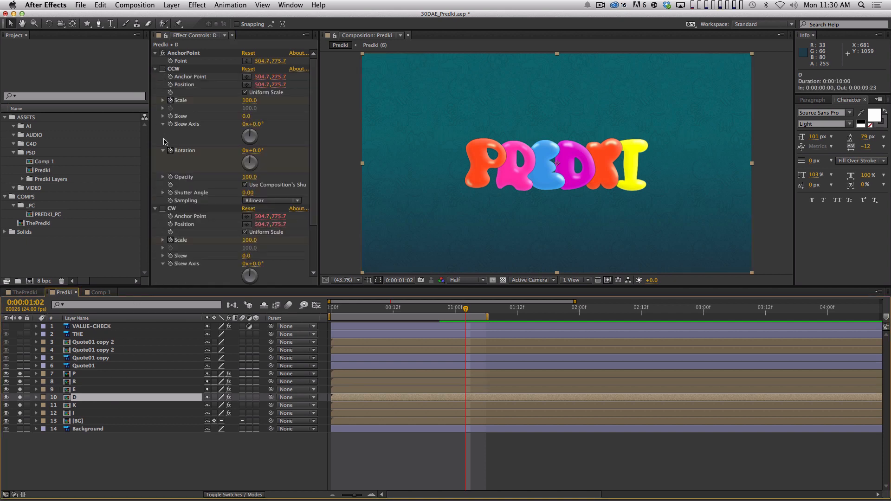
{"action": "left_click", "coordinate": [115, 406]}
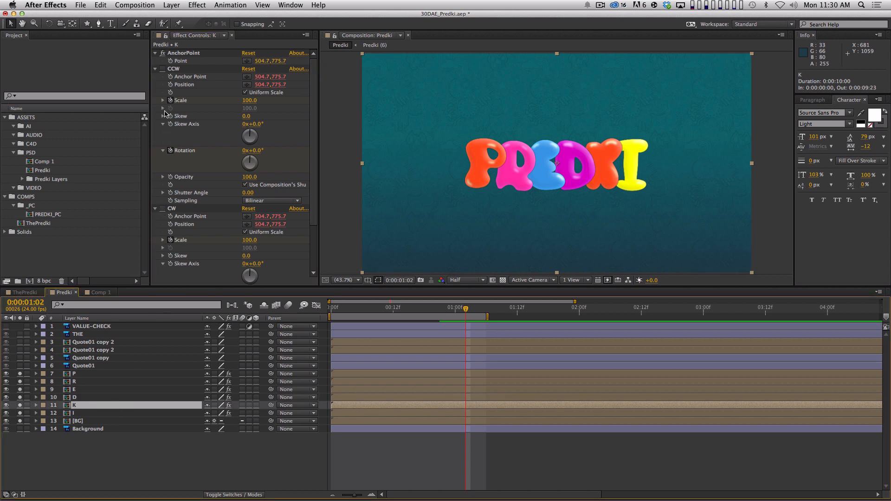
{"action": "left_click", "coordinate": [96, 414]}
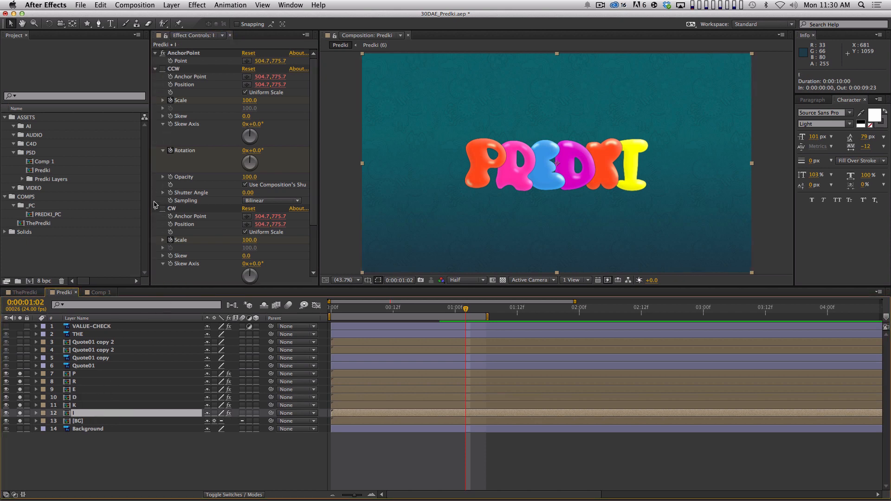
- Place the AnchorPoint control points below their letters, the E's at about 861.6, 734.5 and the D's at about 1106.4, 761.9
{"action": "left_click", "coordinate": [103, 390]}
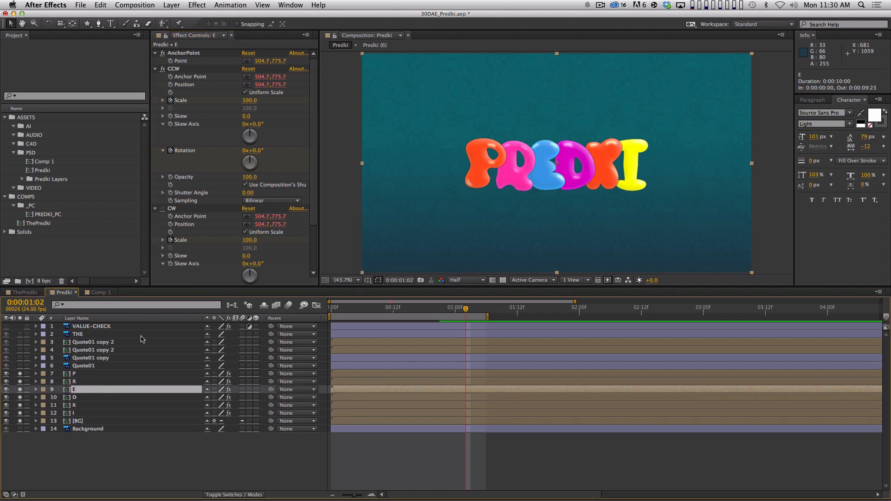
{"action": "left_click", "coordinate": [186, 58]}
{"action": "left_click_drag", "start_coordinate": [465, 211], "coordinate": [538, 206]}
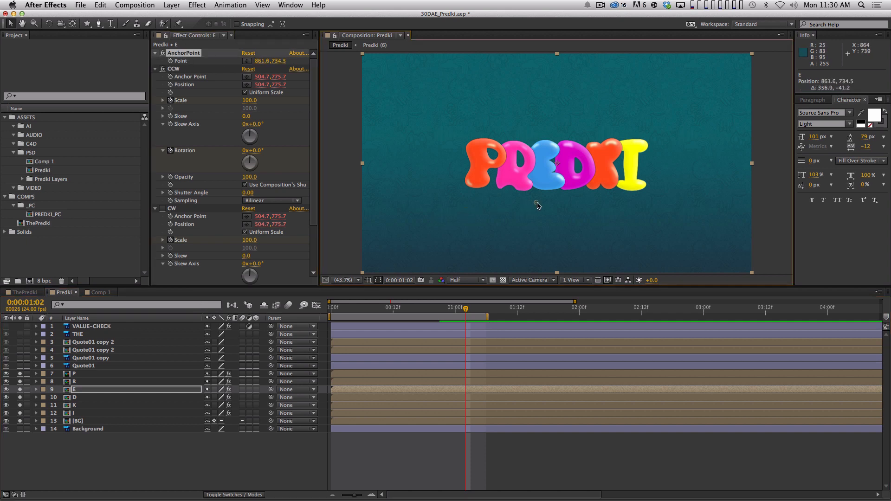
{"action": "left_click", "coordinate": [151, 396]}
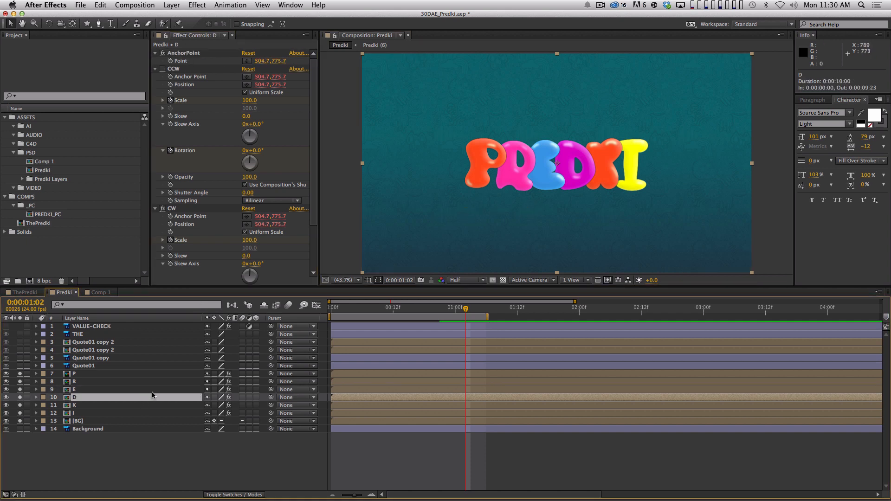
{"action": "left_click", "coordinate": [186, 53]}
{"action": "left_click_drag", "start_coordinate": [465, 212], "coordinate": [588, 208]}
- Move the K's AnchorPoint control point below the letter and the I's to about 1445.1, 761.9
{"action": "left_click", "coordinate": [124, 408]}
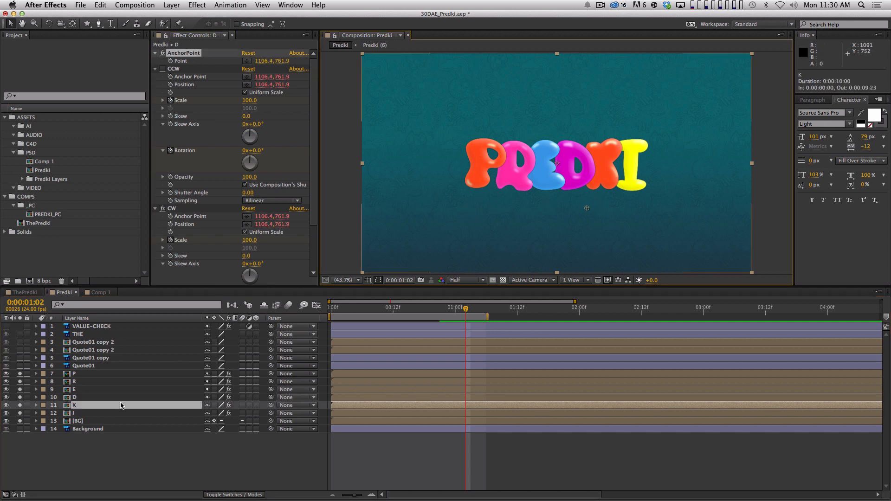
{"action": "left_click", "coordinate": [181, 54]}
{"action": "left_click_drag", "start_coordinate": [465, 211], "coordinate": [583, 204]}
{"action": "left_click", "coordinate": [126, 413]}
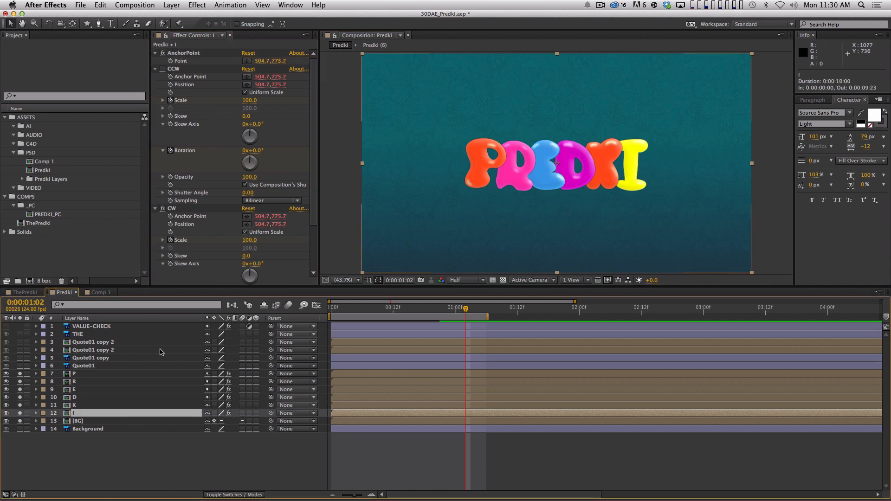
{"action": "left_click", "coordinate": [181, 54]}
{"action": "left_click_drag", "start_coordinate": [465, 212], "coordinate": [656, 206]}
- Deselect the layers and RAM preview the bouncing animation of all six letters
{"action": "left_click", "coordinate": [128, 456]}
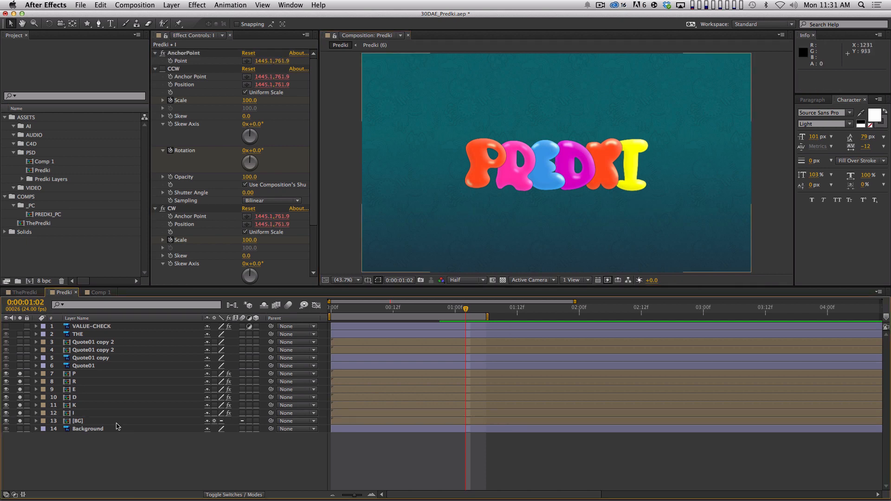
{"action": "key", "text": "KP_0"}
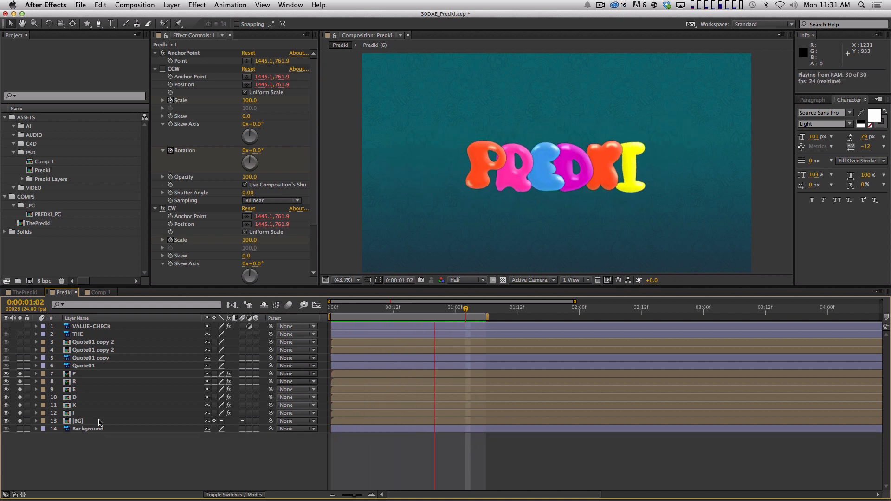
{"action": "key", "text": "space"}
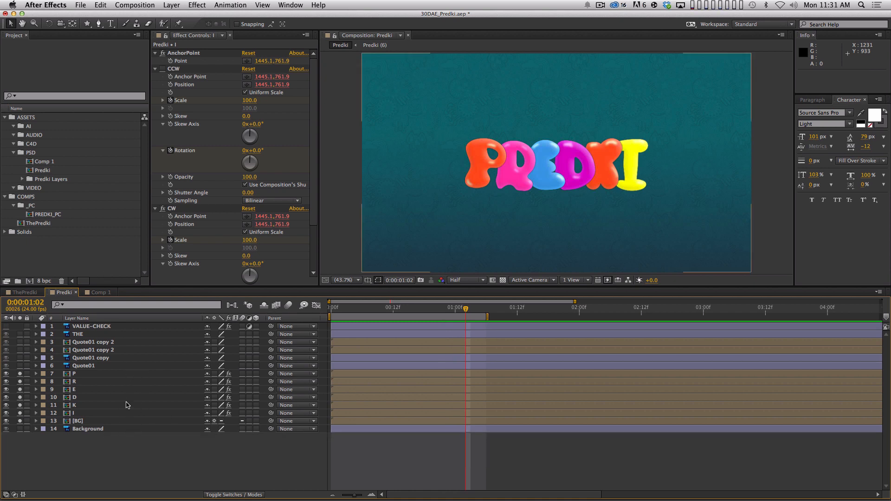
- Shift the R layer 2 frames later and the E layer 4 frames later in the timeline
{"action": "left_click", "coordinate": [115, 382]}
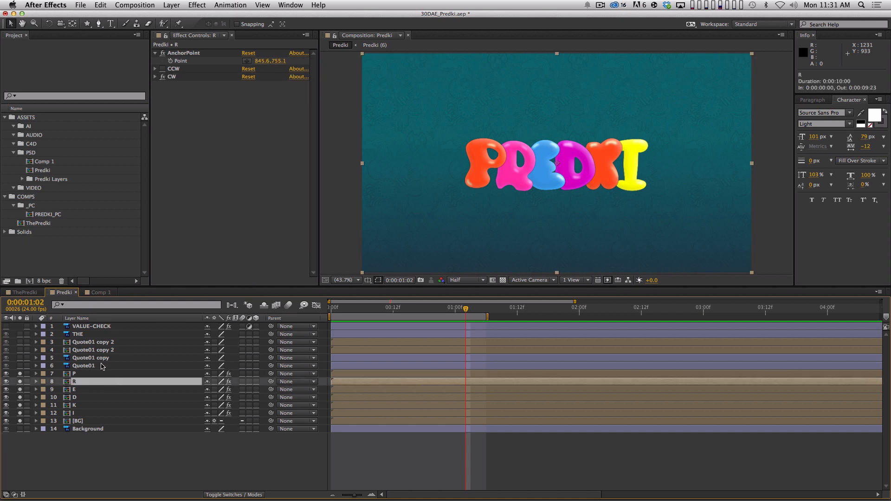
{"action": "key", "text": "alt+Page_Down"}
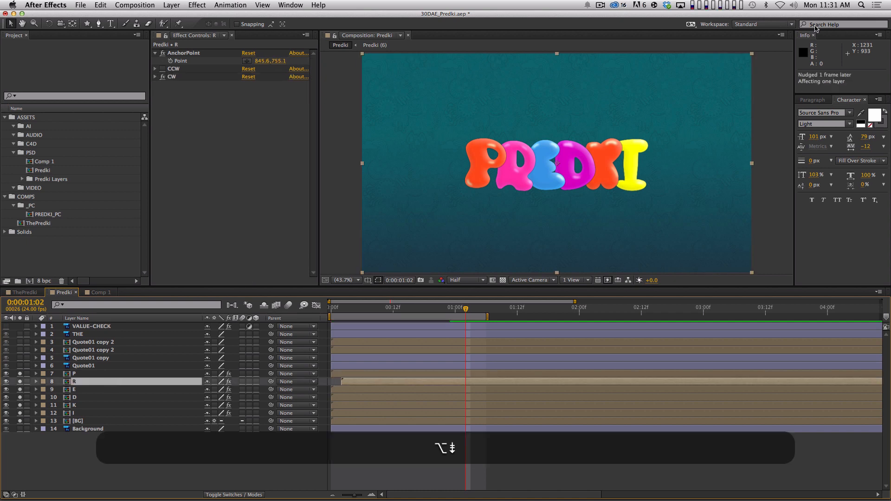
{"action": "key", "text": "super+Down"}
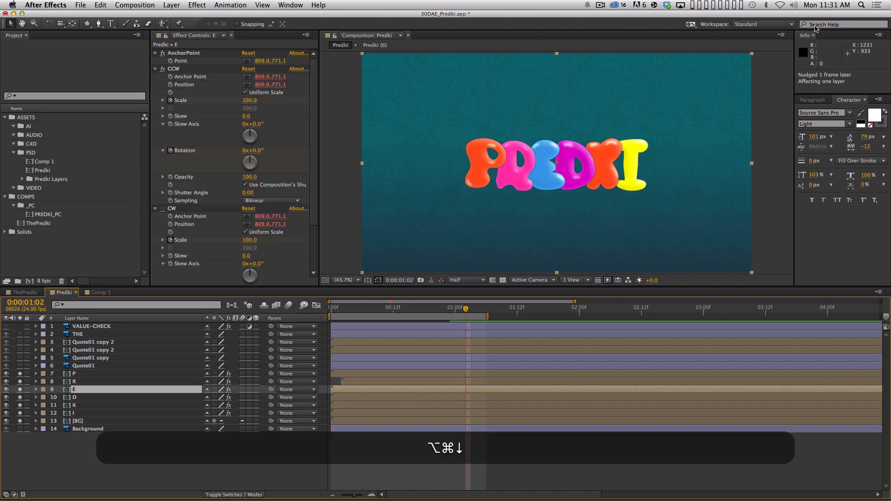
{"action": "key", "text": "alt+Page_Down"}
{"action": "key", "text": "alt+Page_Down"}
{"action": "key", "text": "alt+Page_Down"}
{"action": "key", "text": "alt+Page_Down"}
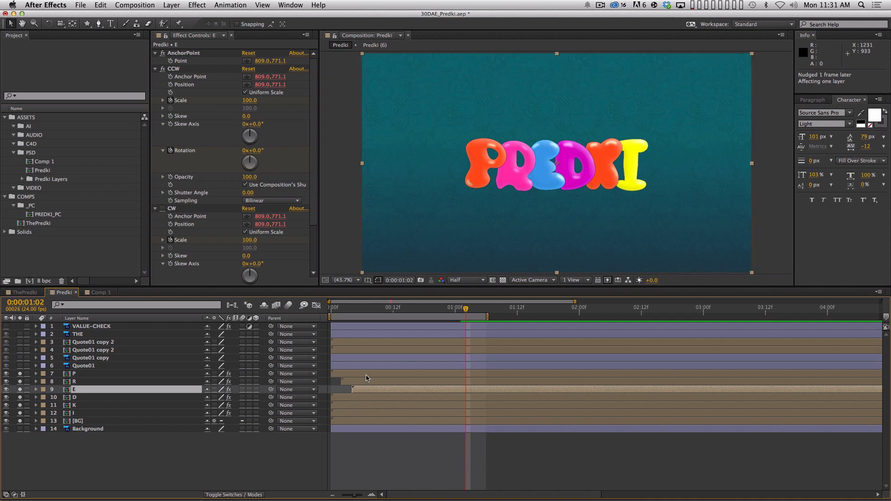
- Shift the D layer 6 frames later so it continues the stagger after the E
{"action": "key", "text": "super"}
{"action": "key", "text": "super+Down"}
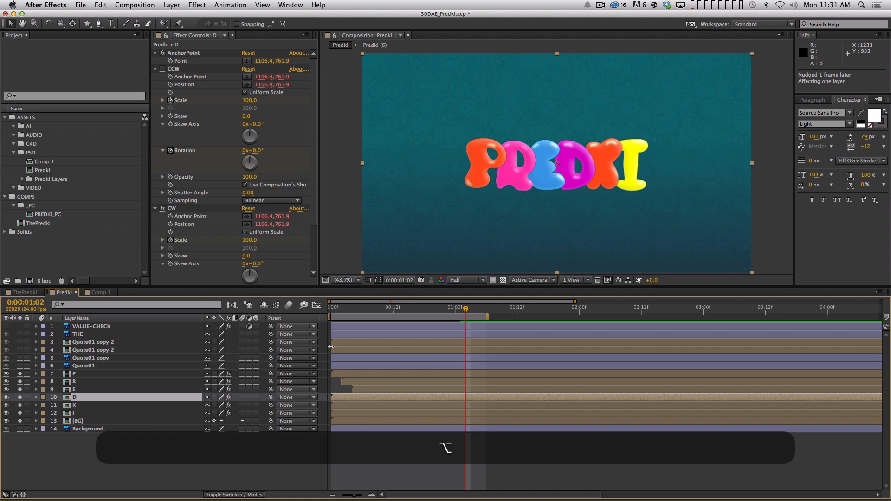
{"action": "key", "text": "alt+Page_Down"}
{"action": "key", "text": "alt+Page_Down"}
{"action": "key", "text": "alt+Page_Down"}
{"action": "key", "text": "alt+Page_Down"}
{"action": "key", "text": "alt+Page_Down"}
{"action": "key", "text": "alt+Page_Down"}
- Shift the K layer 8 frames later and the I layer 10 frames later
{"action": "key", "text": "alt+super+Down"}
{"action": "key", "text": "alt+Page_Down"}
{"action": "key", "text": "alt+Page_Down"}
{"action": "key", "text": "alt+Page_Down"}
{"action": "key", "text": "alt+Page_Down"}
{"action": "key", "text": "alt+Page_Down"}
{"action": "key", "text": "alt+Page_Down"}
{"action": "key", "text": "alt+Page_Down"}
{"action": "key", "text": "alt+Page_Down"}
{"action": "key", "text": "alt+super+Down"}
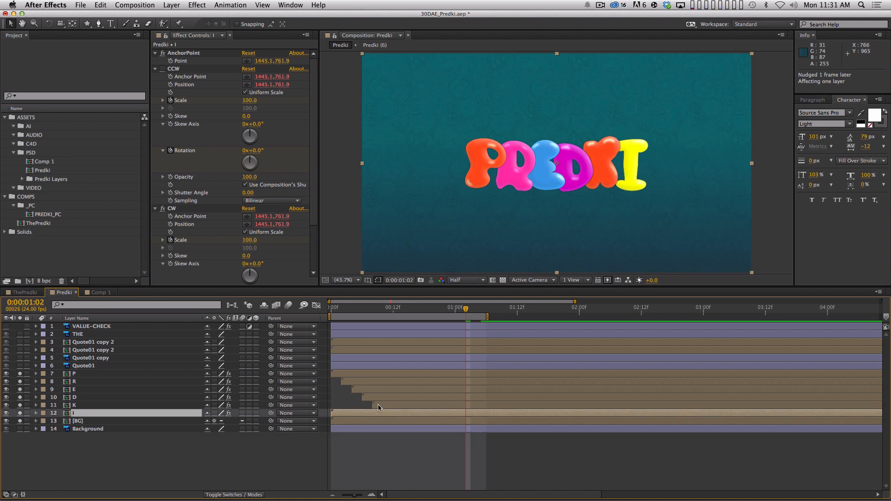
{"action": "key", "text": "alt"}
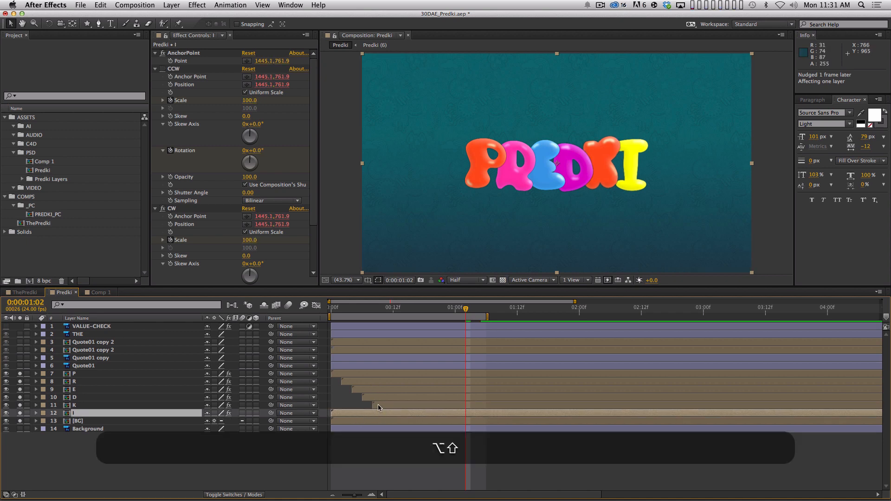
{"action": "key", "text": "alt+shift+Page_Down"}
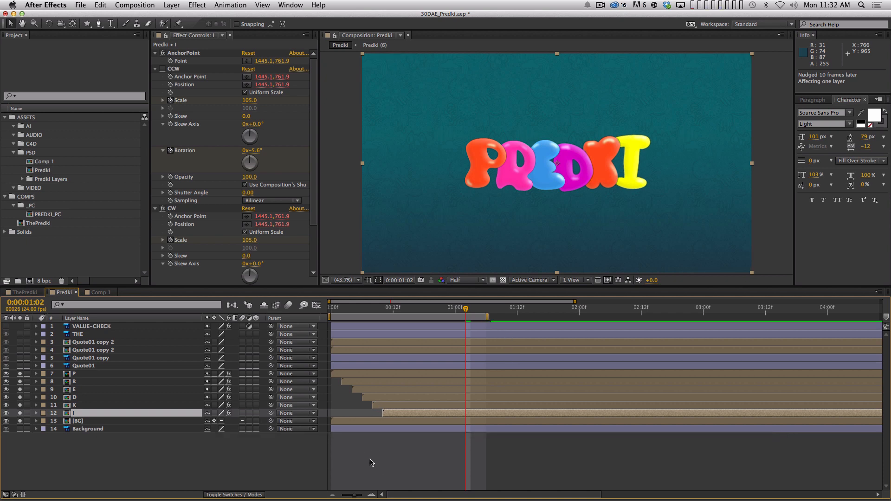
- Preview the staggered letters and set the work area's end to 0:00:02:18
{"action": "key", "text": "KP_0"}
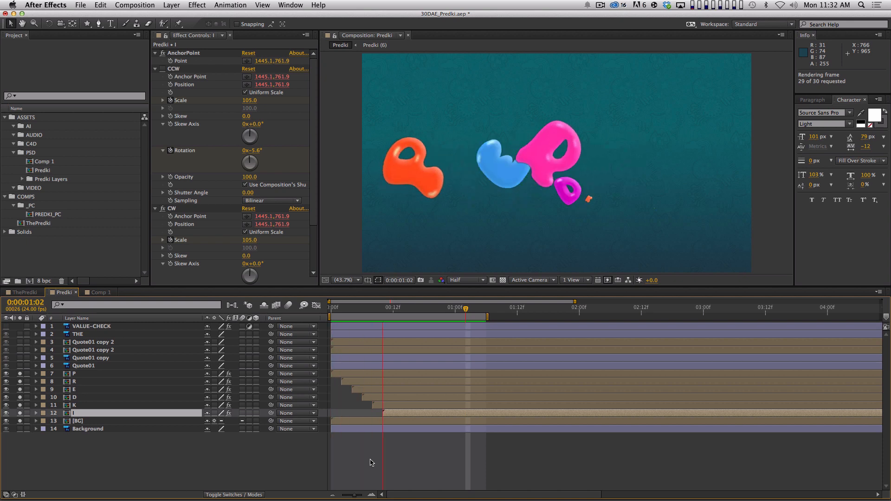
{"action": "key", "text": "space"}
{"action": "key", "text": "shift+End"}
{"action": "left_click_drag", "start_coordinate": [652, 306], "coordinate": [652, 289]}
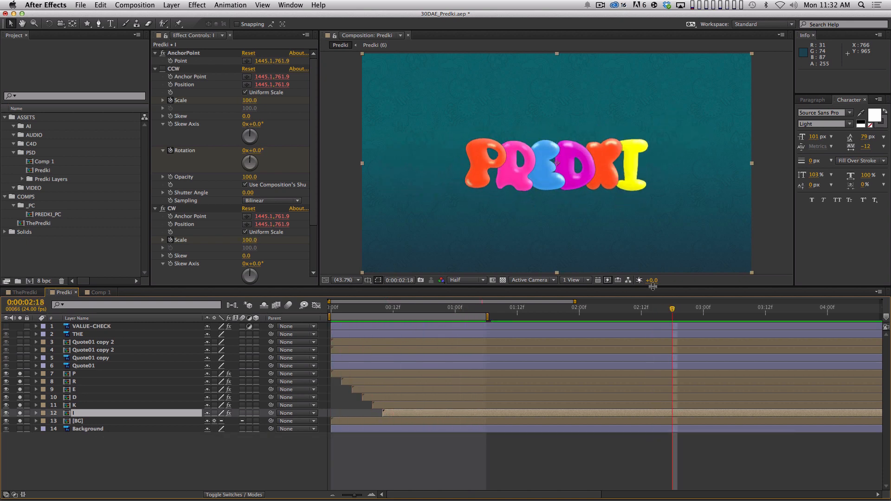
{"action": "key", "text": "n"}
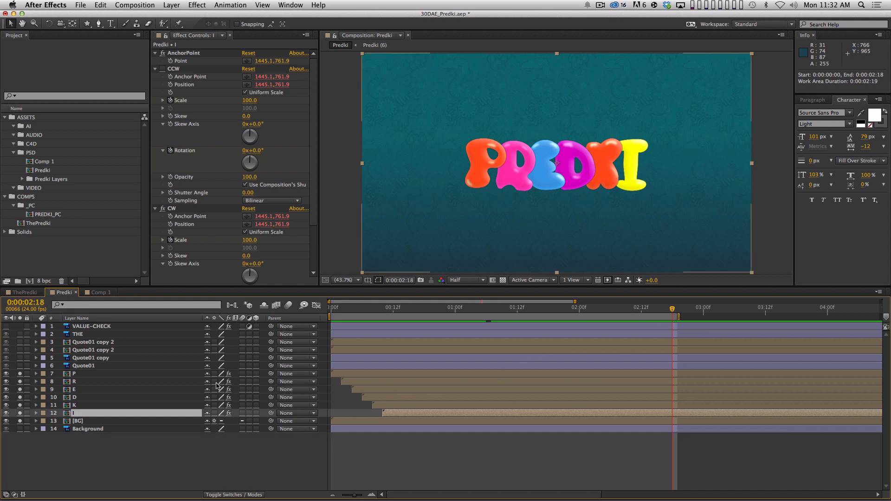
- Enable motion blur on the six letter layers and for the composition, and RAM preview the result
{"action": "left_click_drag", "start_coordinate": [243, 374], "coordinate": [244, 413]}
{"action": "left_click", "coordinate": [287, 305]}
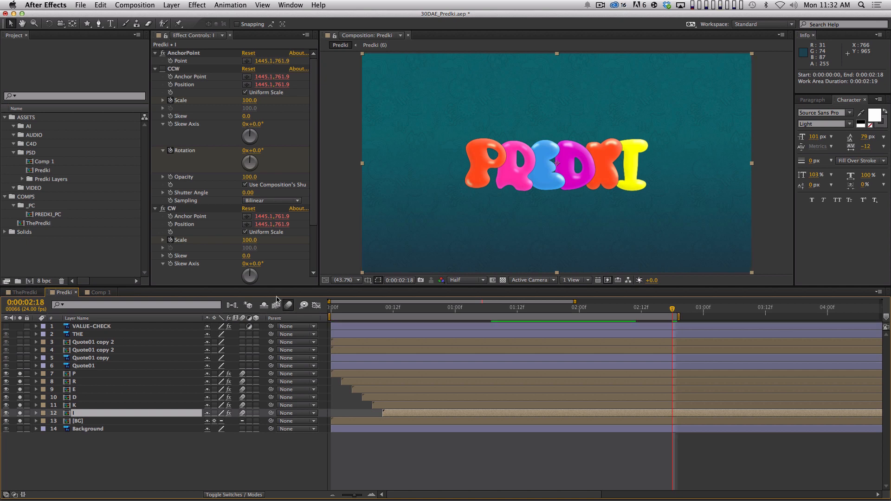
{"action": "key", "text": "KP_0"}
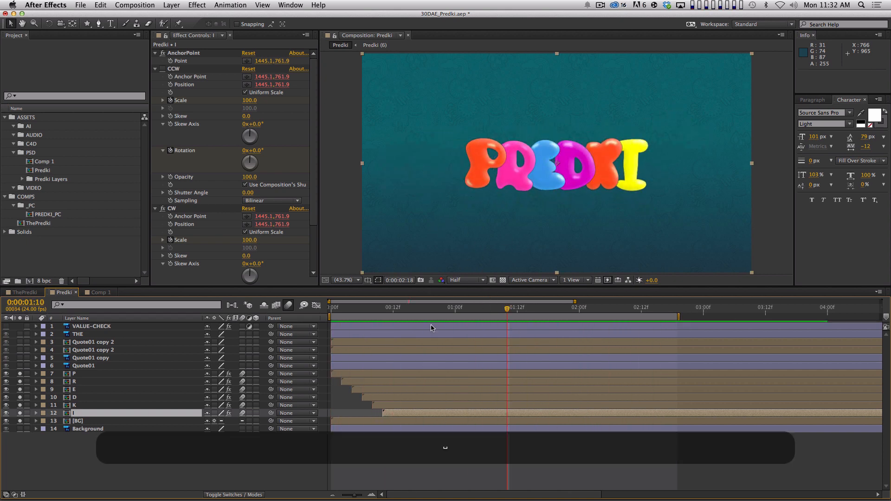
- Scrub through the bounce to examine the blur, and switch motion blur off on the six letter layers
{"action": "left_click", "coordinate": [378, 307]}
{"action": "left_click_drag", "start_coordinate": [378, 307], "coordinate": [394, 308]}
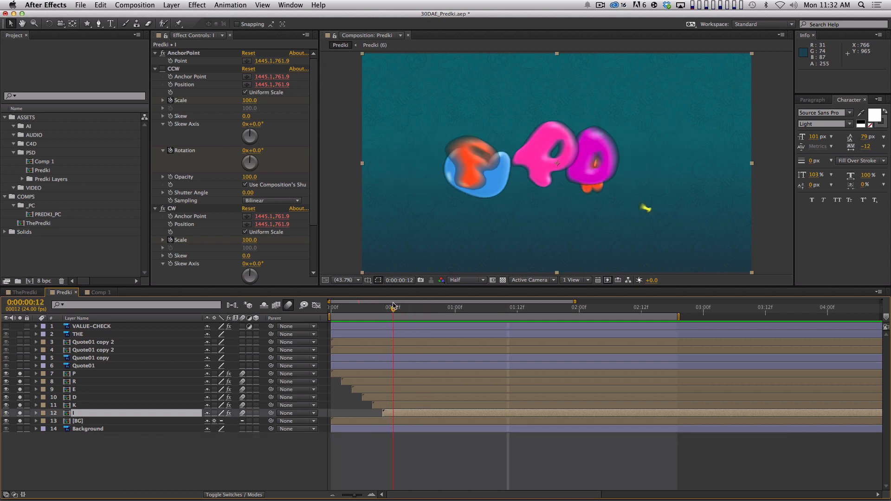
{"action": "left_click_drag", "start_coordinate": [458, 309], "coordinate": [548, 307]}
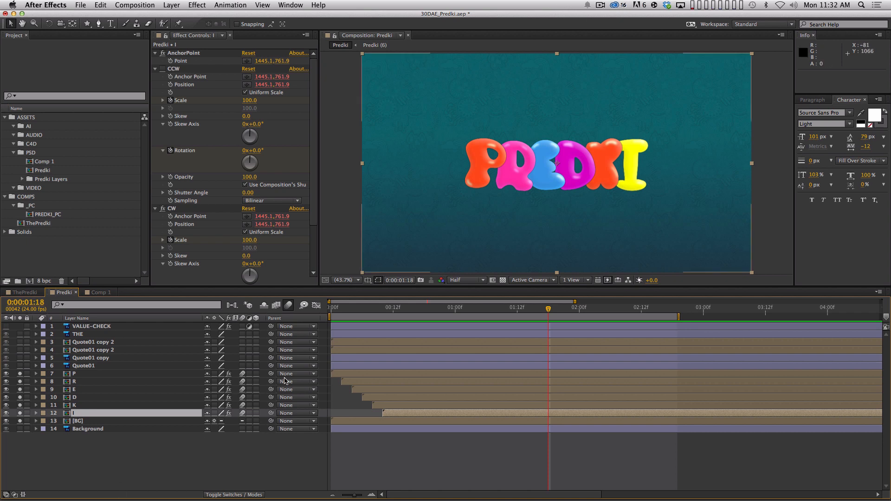
{"action": "left_click_drag", "start_coordinate": [389, 310], "coordinate": [378, 310]}
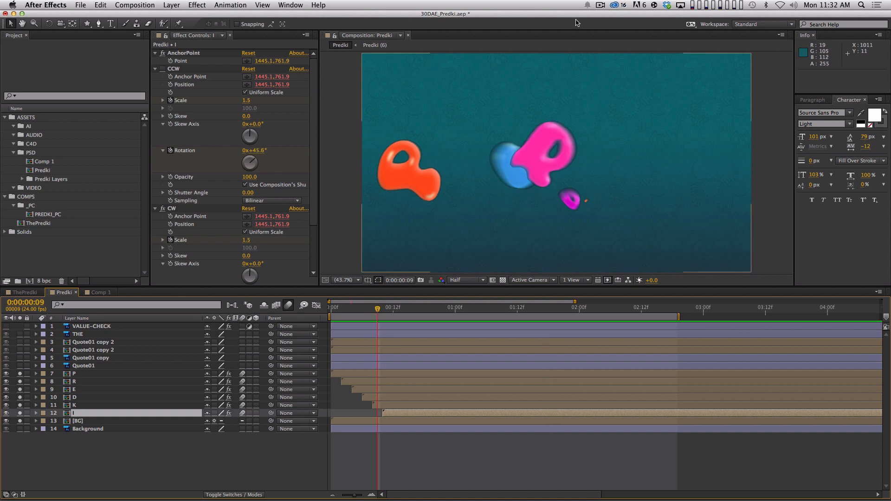
{"action": "left_click_drag", "start_coordinate": [242, 374], "coordinate": [243, 413]}
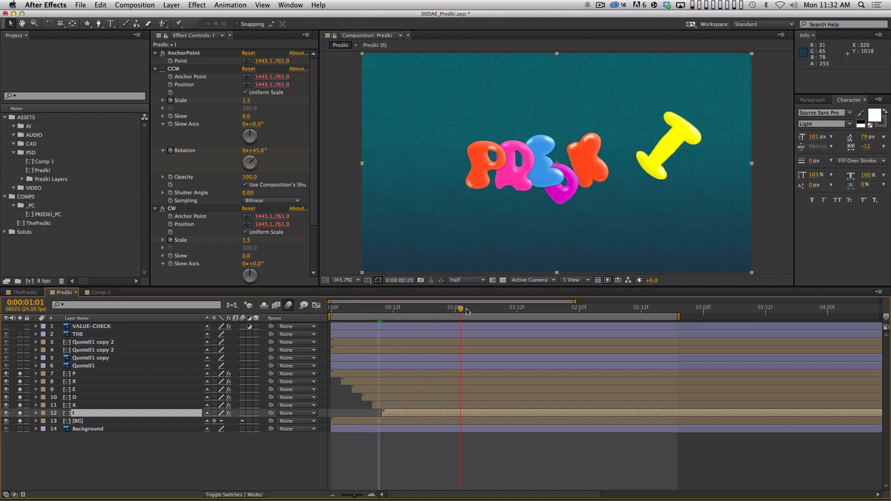
- Add an adjustment layer above all layers and rename it MotionBlur
{"action": "left_click", "coordinate": [182, 438]}
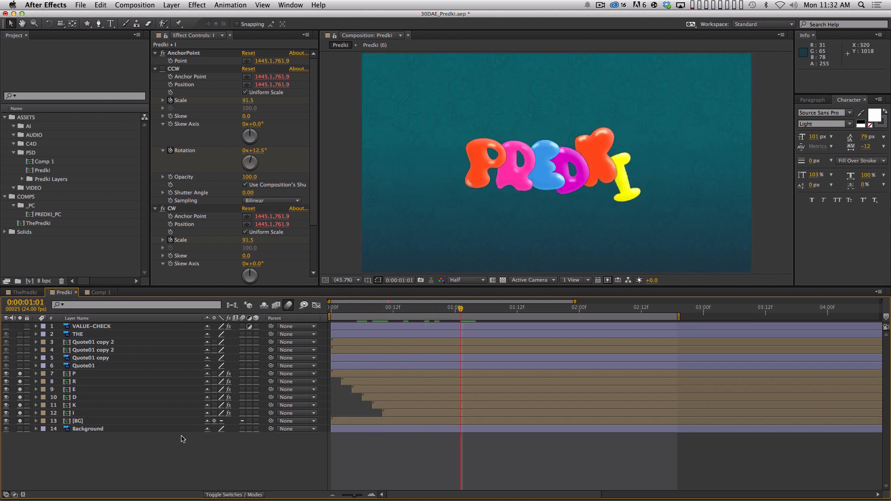
{"action": "left_click", "coordinate": [168, 6]}
{"action": "mouse_move", "coordinate": [176, 14]}
{"action": "left_click", "coordinate": [318, 72]}
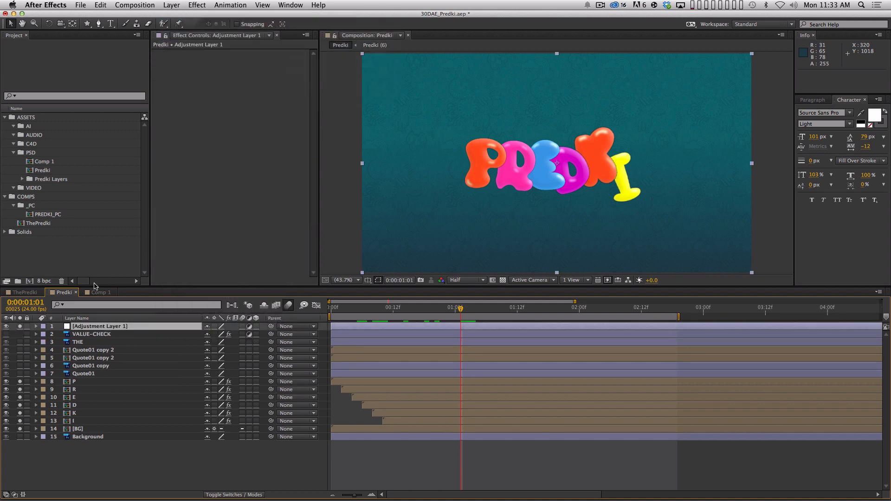
{"action": "left_click", "coordinate": [97, 325]}
{"action": "key", "text": "shift+Return"}
{"action": "key", "text": "o"}
{"action": "key", "text": "t"}
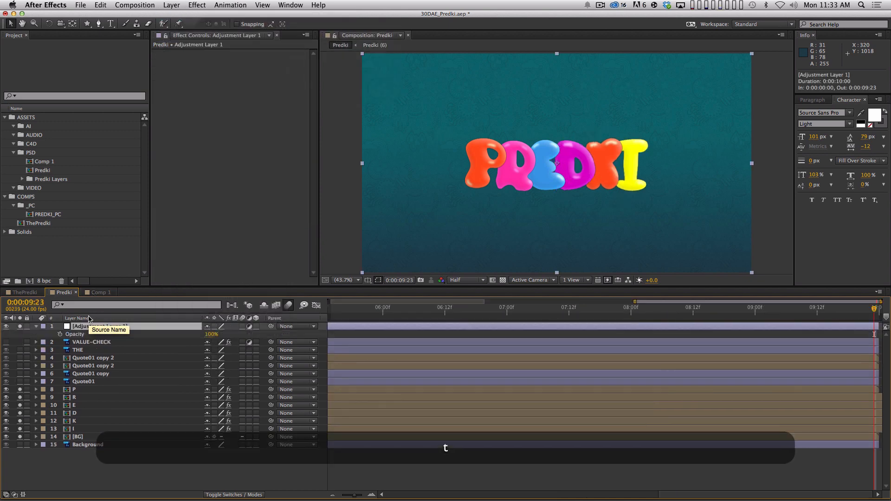
{"action": "key", "text": "r"}
{"action": "key", "text": "shift+Return"}
{"action": "type", "text": "MotionBlur"}
{"action": "key", "text": "Return"}
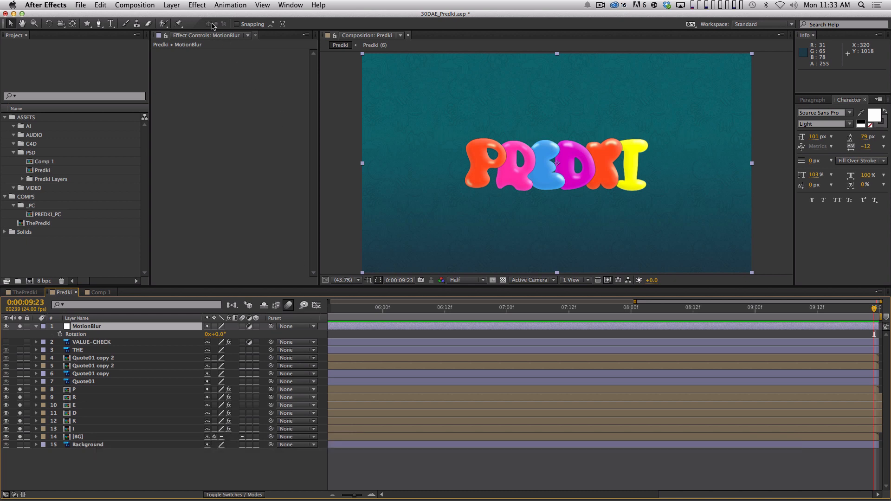
- Apply the CC Force Motion Blur effect to the MotionBlur adjustment layer
{"action": "left_click", "coordinate": [202, 3]}
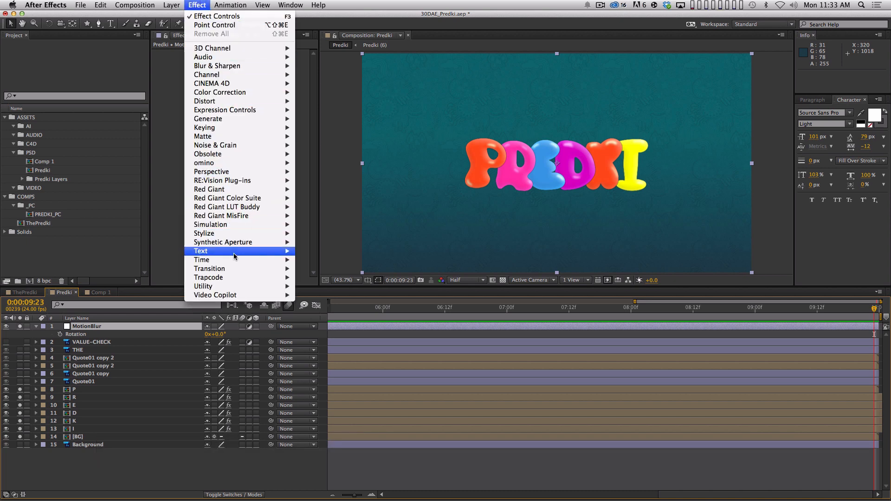
{"action": "mouse_move", "coordinate": [226, 263]}
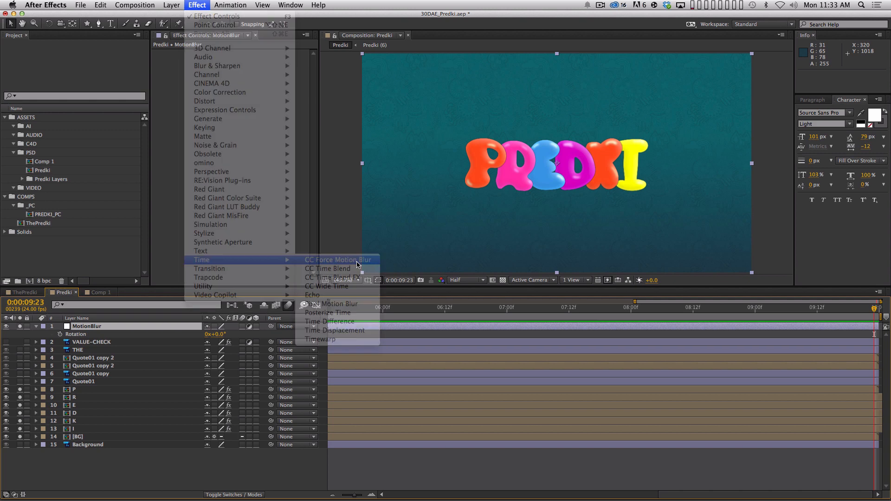
{"action": "left_click", "coordinate": [355, 261]}
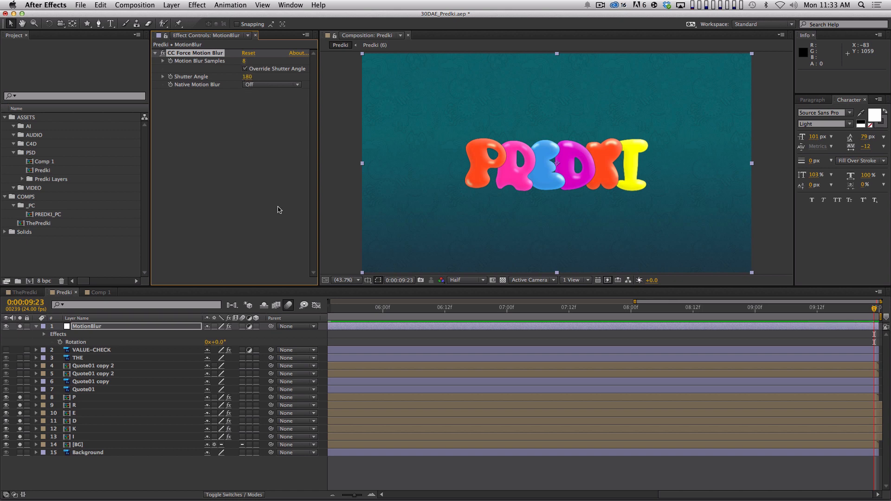
- Step through the first four frames from the start and RAM preview the animation to examine the forced motion blur
{"action": "key", "text": "Home"}
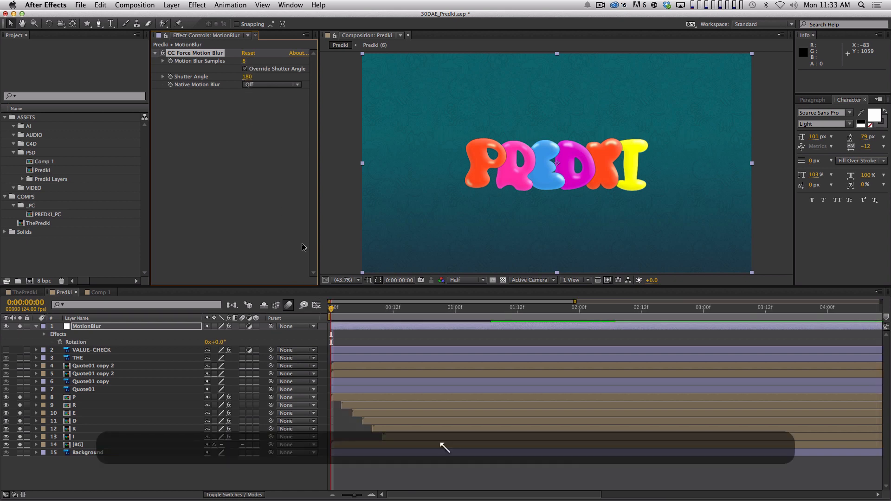
{"action": "key", "text": "Page_Down"}
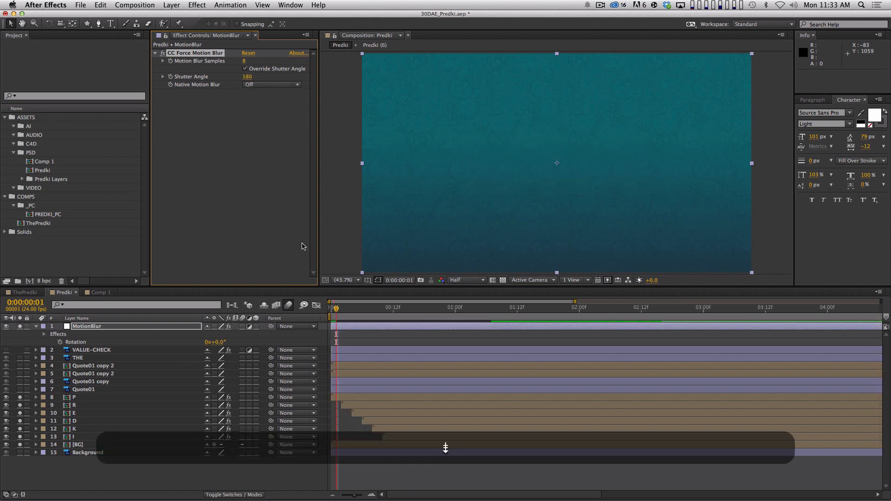
{"action": "key", "text": "Page_Down"}
{"action": "key", "text": "Page_Down"}
{"action": "key", "text": "Page_Down"}
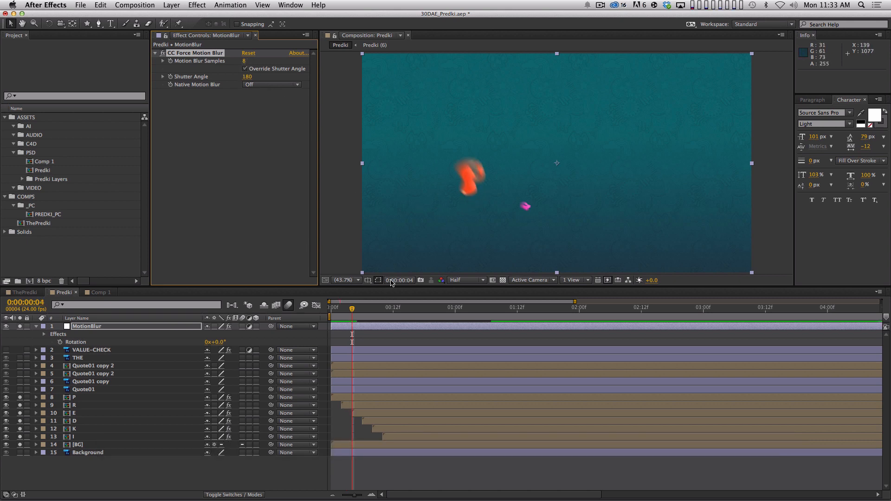
{"action": "key", "text": "KP_0"}
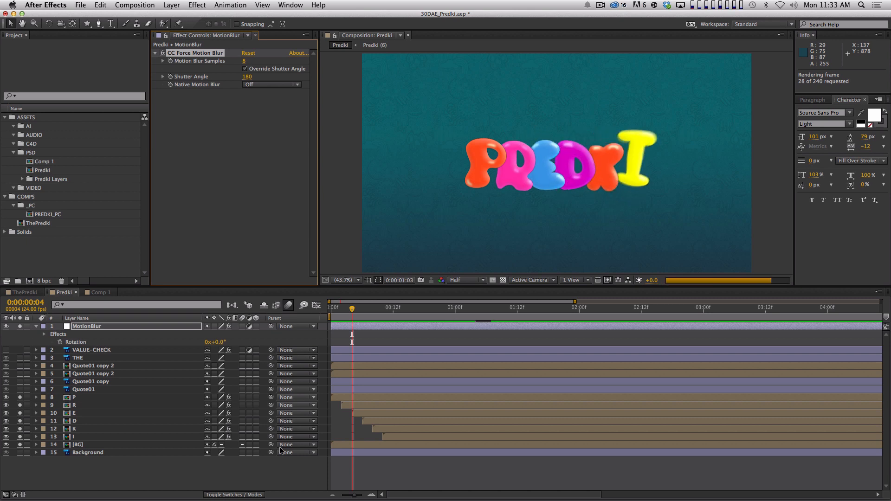
{"action": "key", "text": "space"}
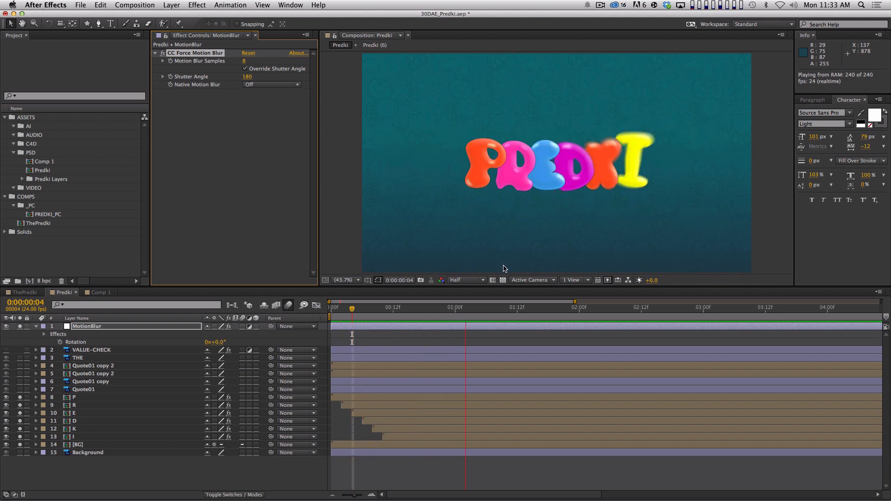
- End the work area at 0:00:02:07, replay the blurred letter animation several times, and select the P layer
{"action": "key", "text": "space"}
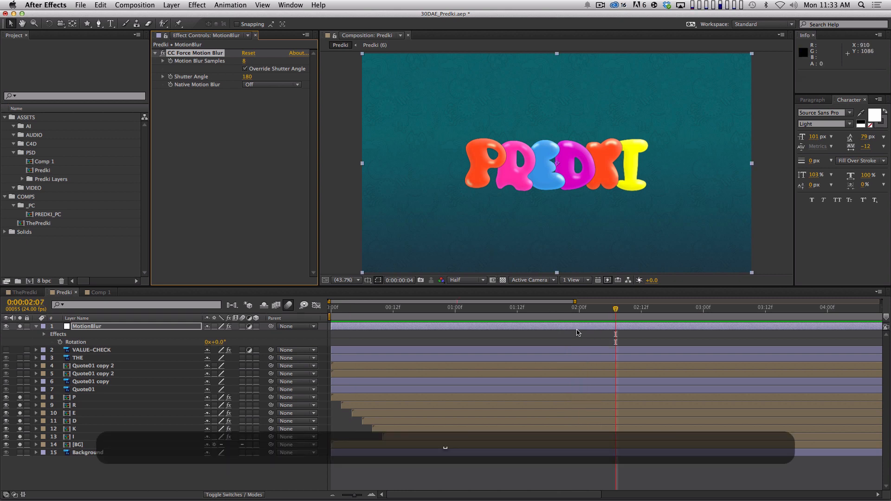
{"action": "key", "text": "space"}
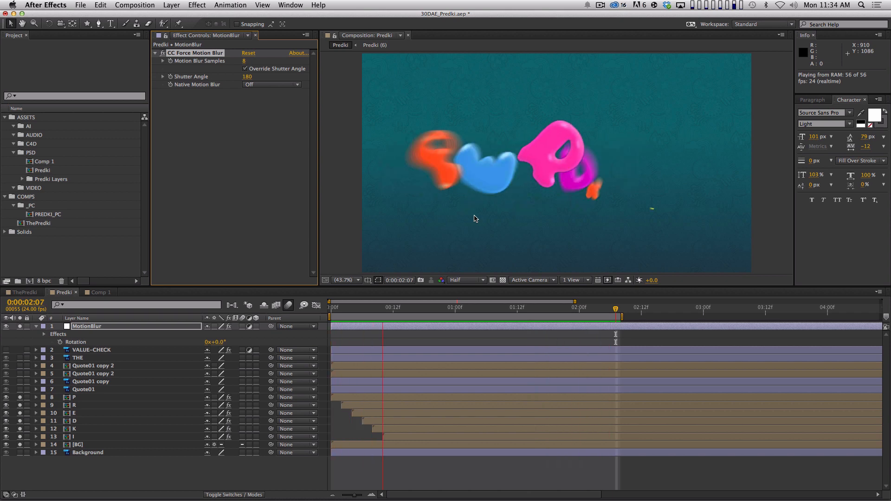
{"action": "key", "text": "space"}
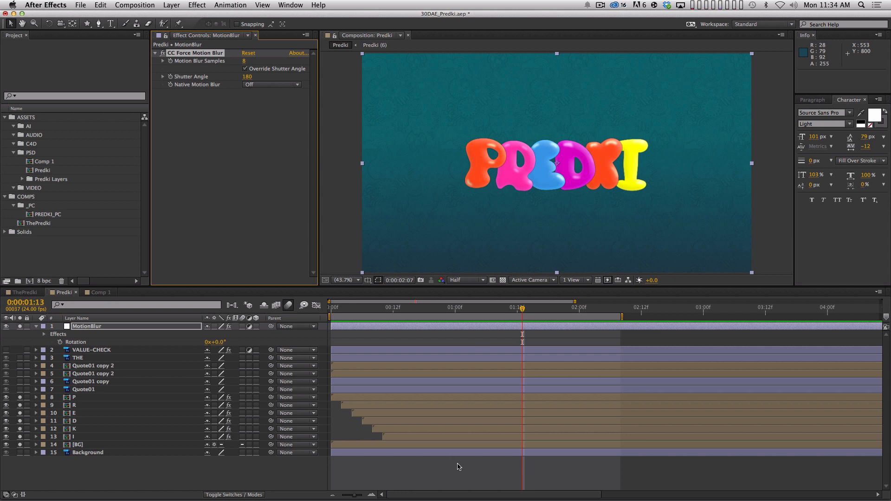
{"action": "key", "text": "space"}
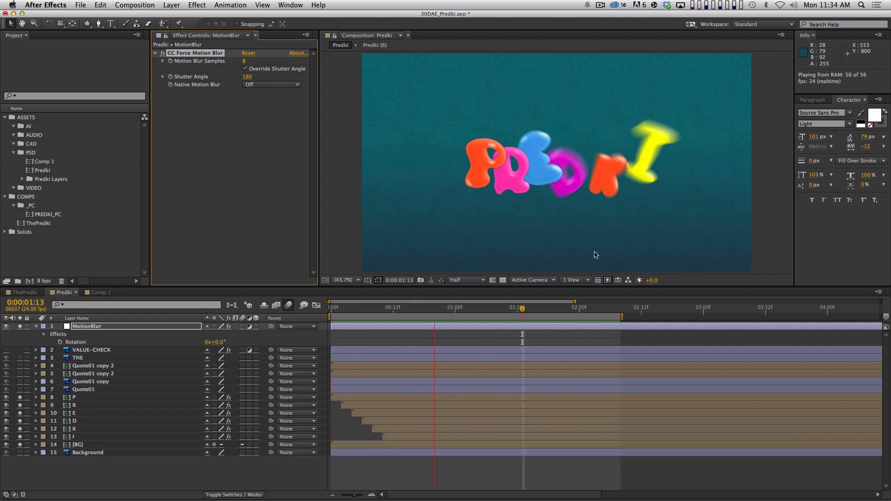
{"action": "key", "text": "space"}
{"action": "key", "text": "space"}
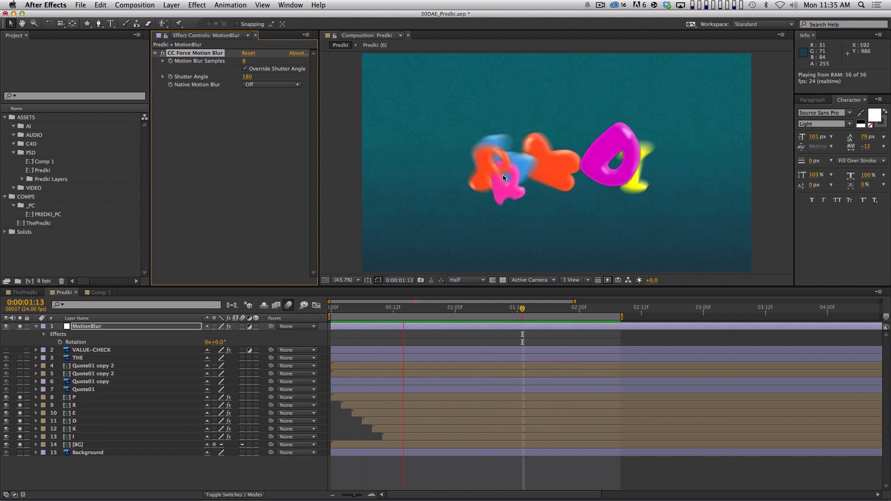
{"action": "key", "text": "space"}
{"action": "left_click", "coordinate": [125, 398]}
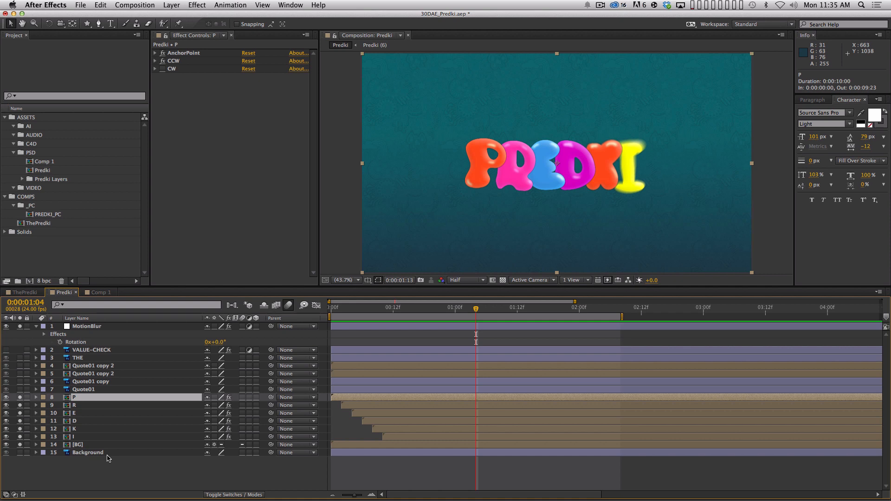
{"action": "key", "text": "space"}
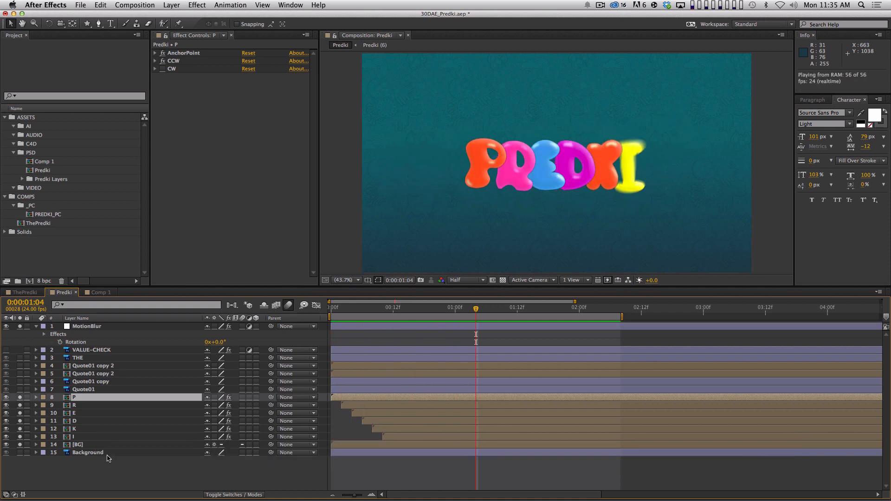